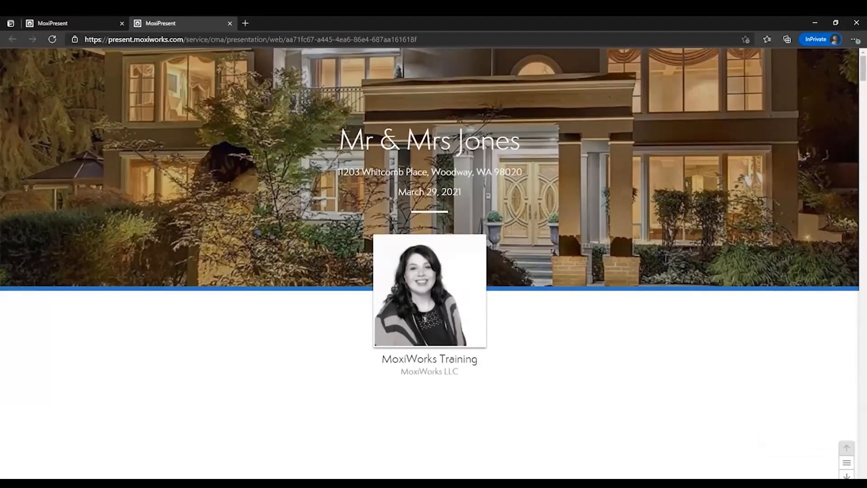
# Scroll from the cover to slide 2 of 13, the Subject Property page with agent remarks.
pyautogui.scroll(-3, 429, 262)
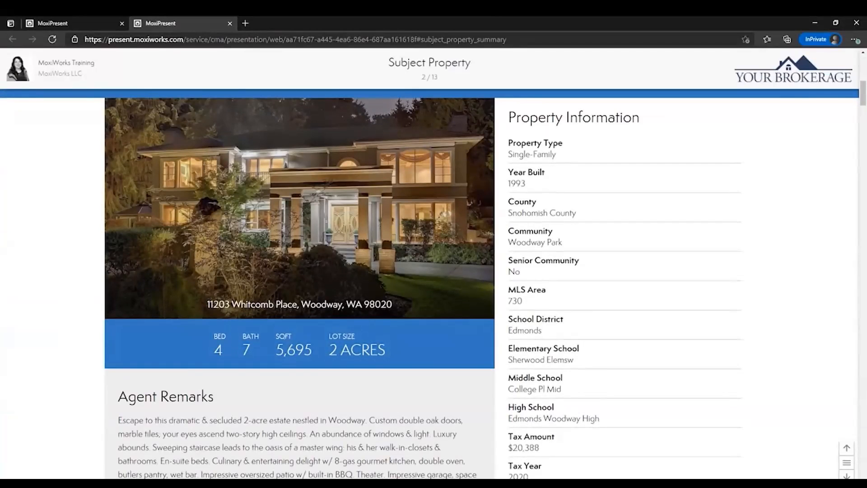
# Advance to slide 3 of 13, the Listing Location Map plotting comparables by price.
pyautogui.press('Down')
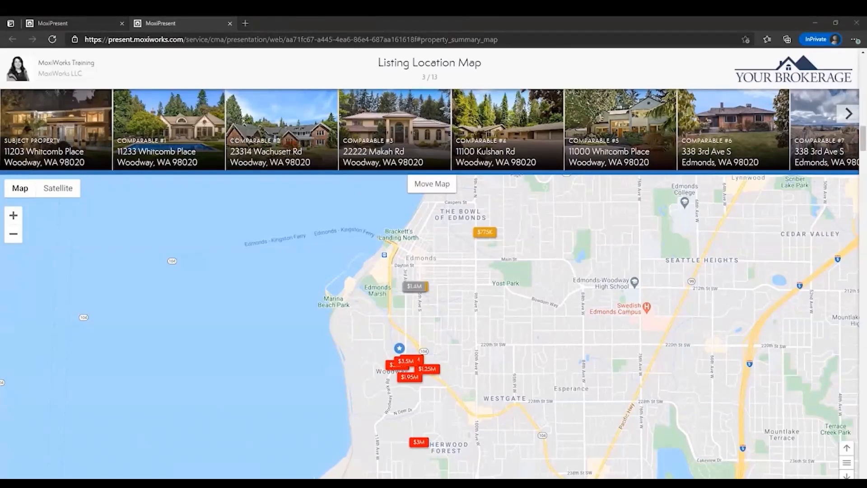
# View Comparables #1 and #2 on the map, then advance to the Listing Overview slide.
pyautogui.click(168, 131)
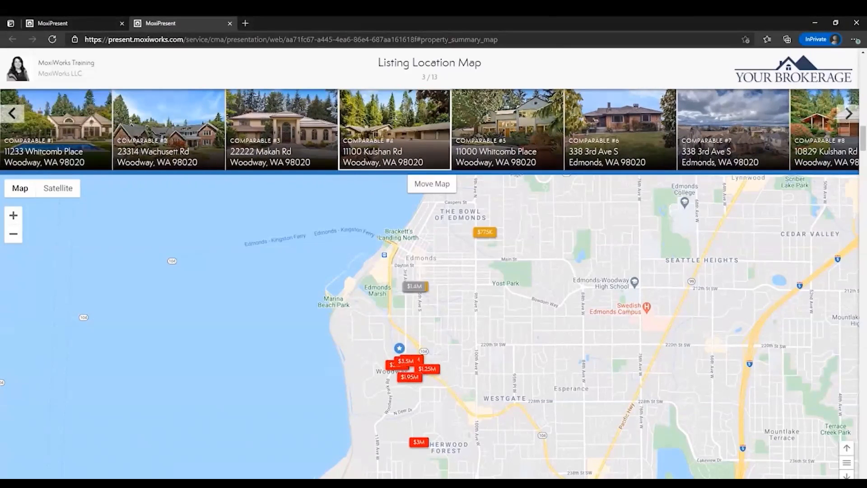
pyautogui.click(169, 131)
pyautogui.press('Escape')
pyautogui.press('Down')
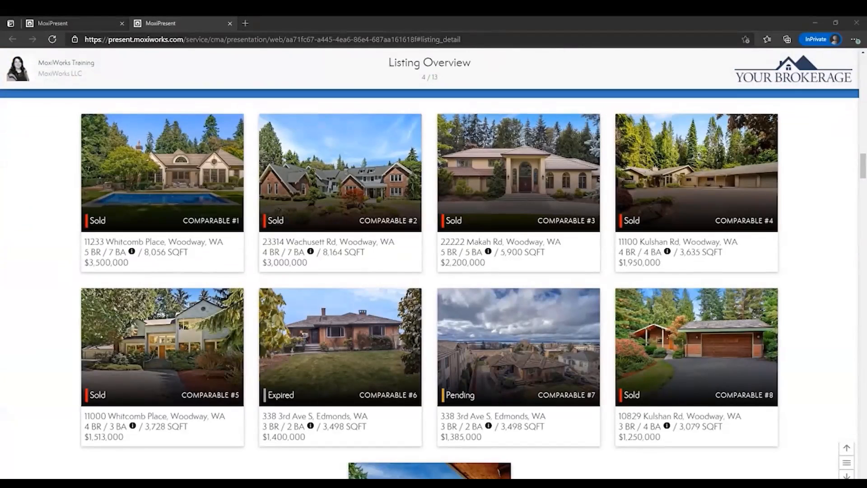
# Scroll past Comparable #9 to slide 5 of 13, Side by Side Comparisons.
pyautogui.scroll(-9, 430, 284)
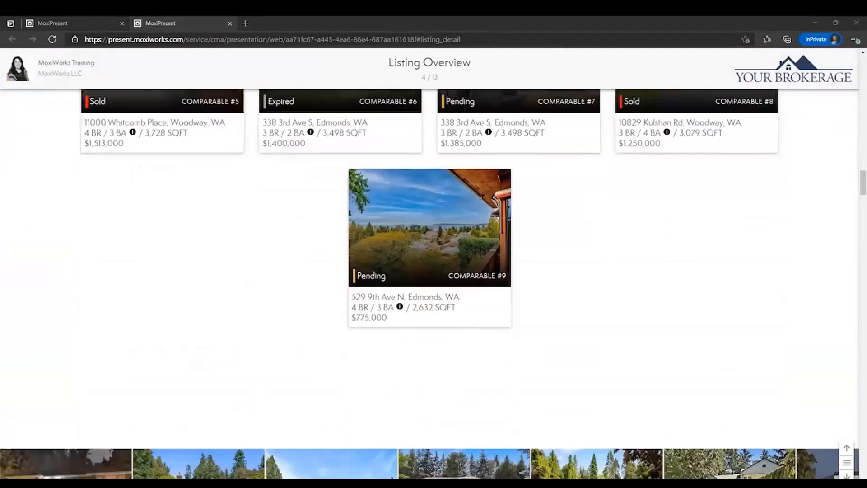
pyautogui.scroll(-5, 430, 283)
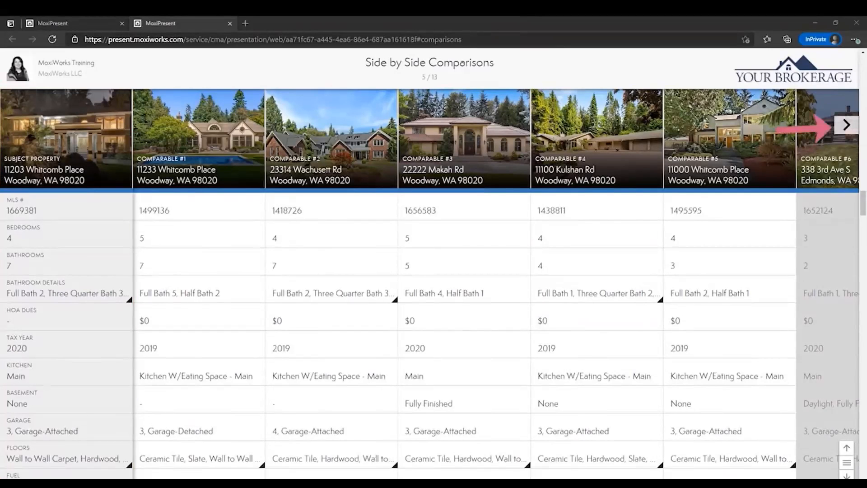
# Review Comparables 5–9 and Comparable #8's details, then scroll to the Status Comparisons slide.
pyautogui.click(846, 124)
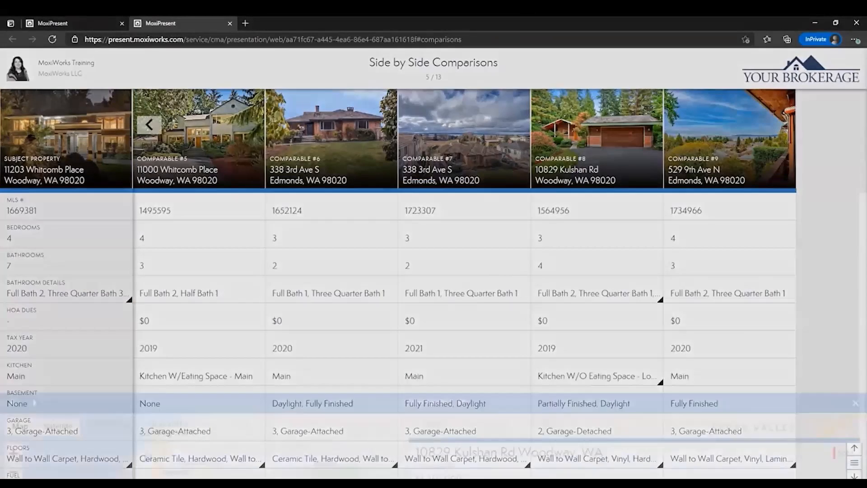
pyautogui.click(583, 404)
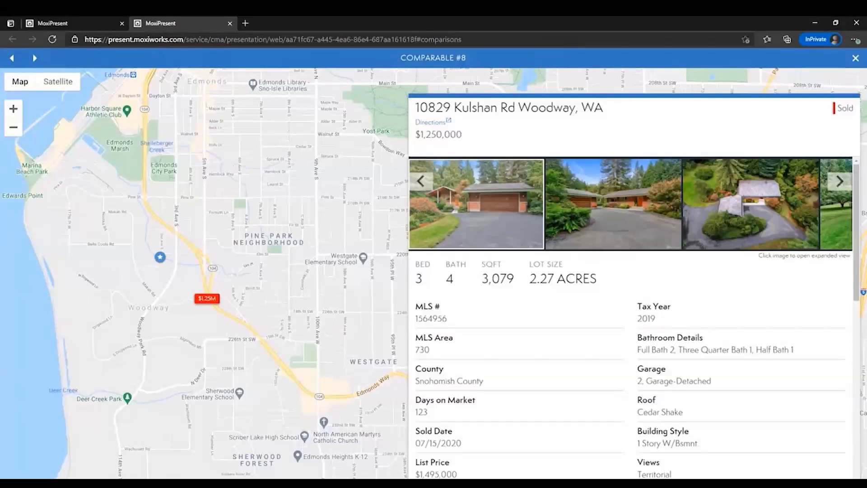
pyautogui.press('Escape')
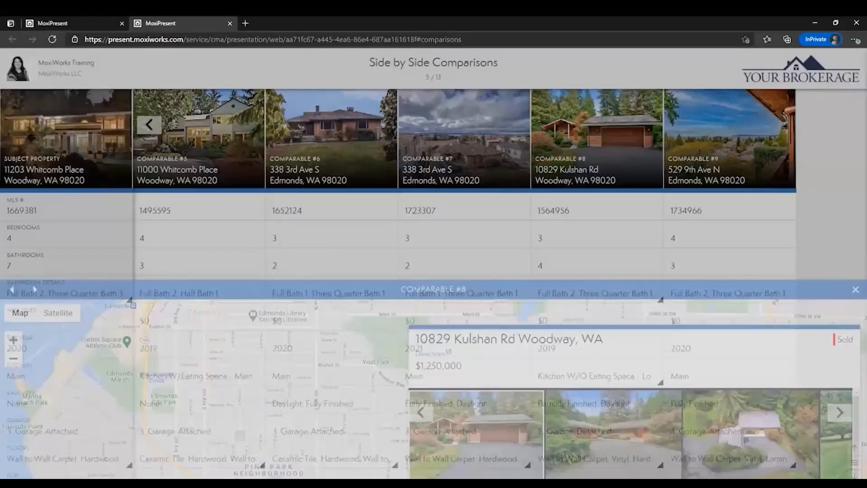
pyautogui.scroll(-10, 434, 316)
pyautogui.scroll(-10, 434, 316)
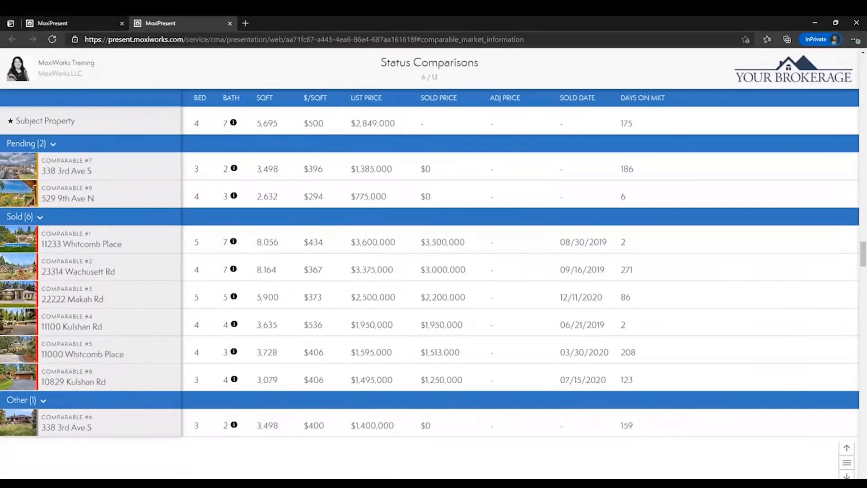
# Scroll to slide 7 of 13, Listing Averages, with the $775,000–$3,500,000 pricing chart.
pyautogui.scroll(-10, 429, 271)
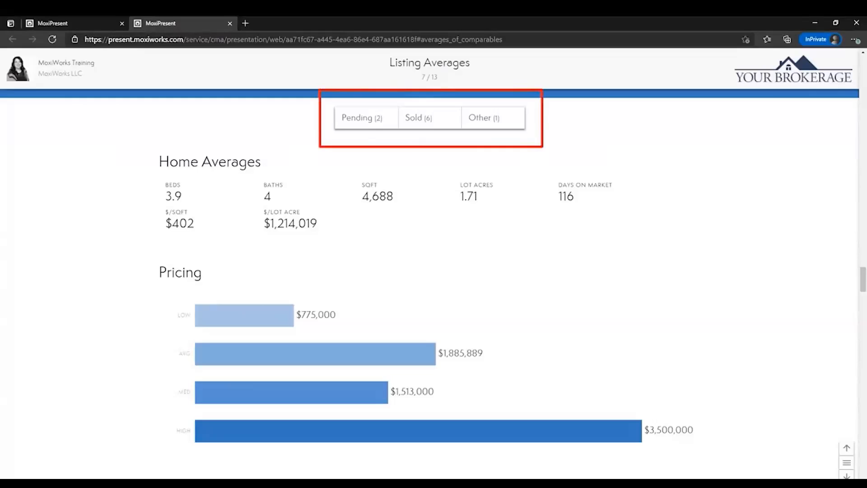
# Exclude Pending and Other so averages show only the 6 sold comparables, then scroll onward.
pyautogui.click(361, 117)
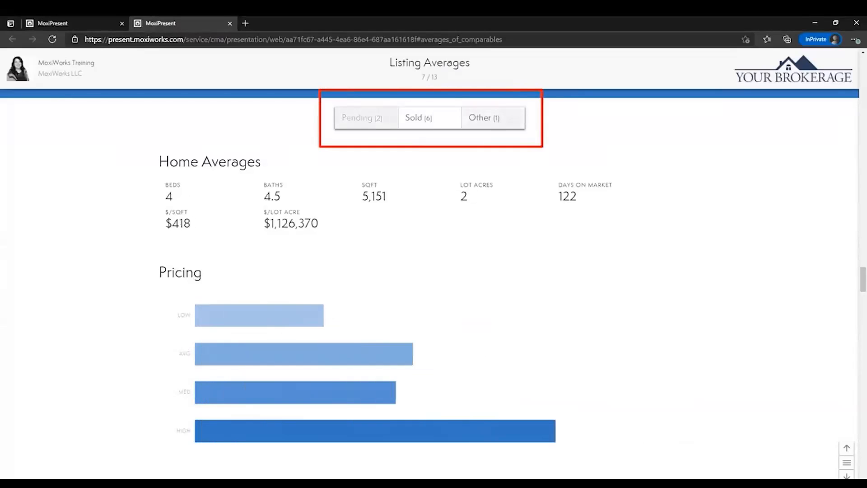
pyautogui.click(419, 118)
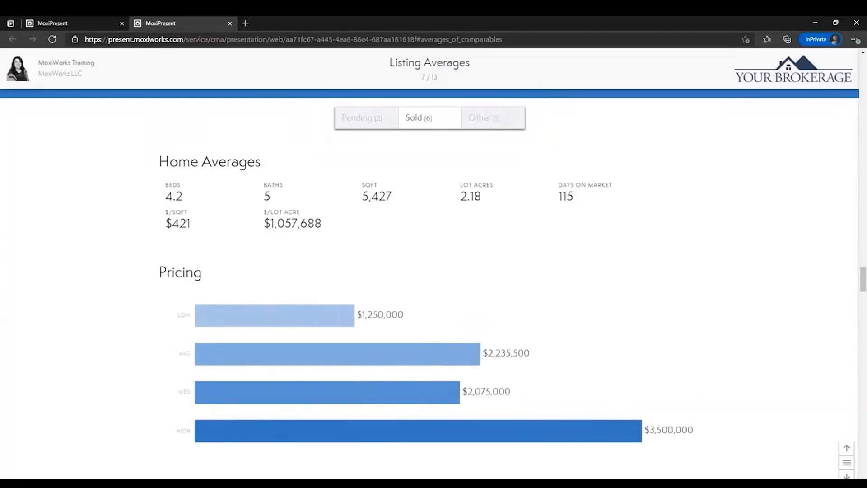
pyautogui.scroll(-3, 433, 271)
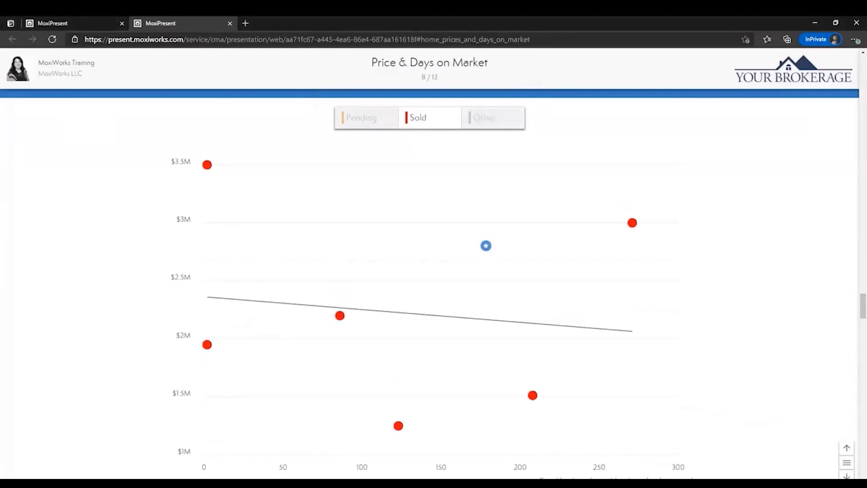
# Check the price and days-on-market values of sold points, then advance to Price & Size.
pyautogui.moveTo(207, 345)
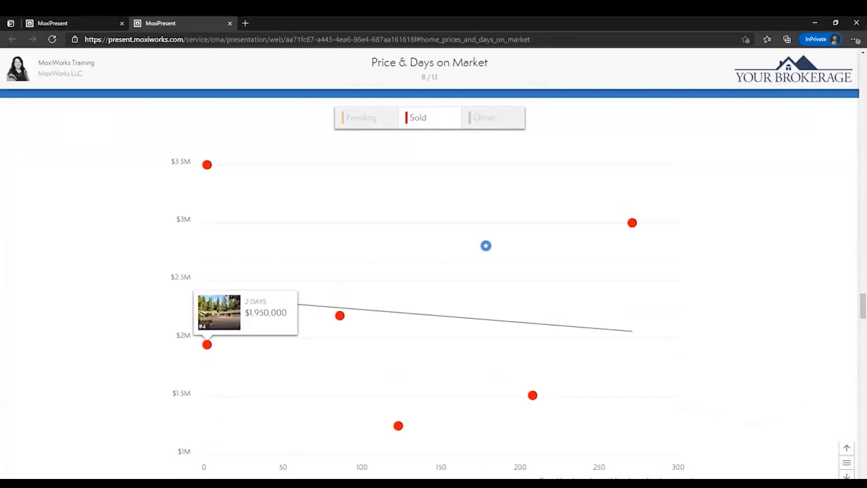
pyautogui.moveTo(340, 315)
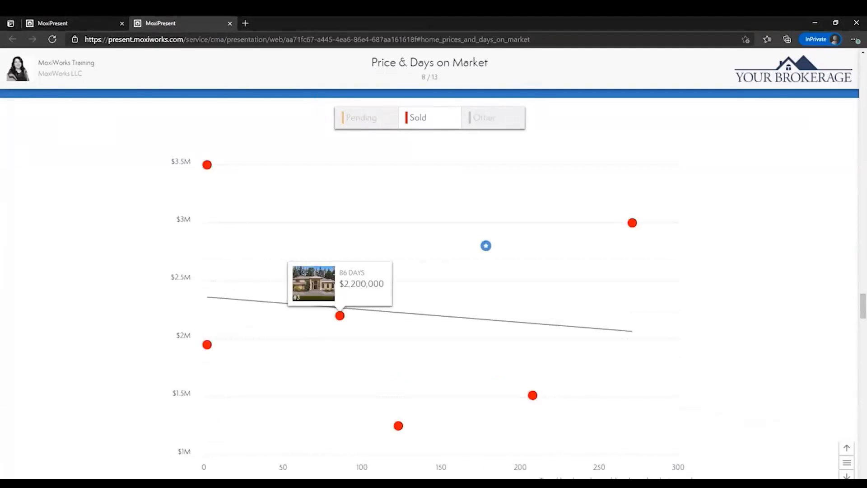
pyautogui.press('Down')
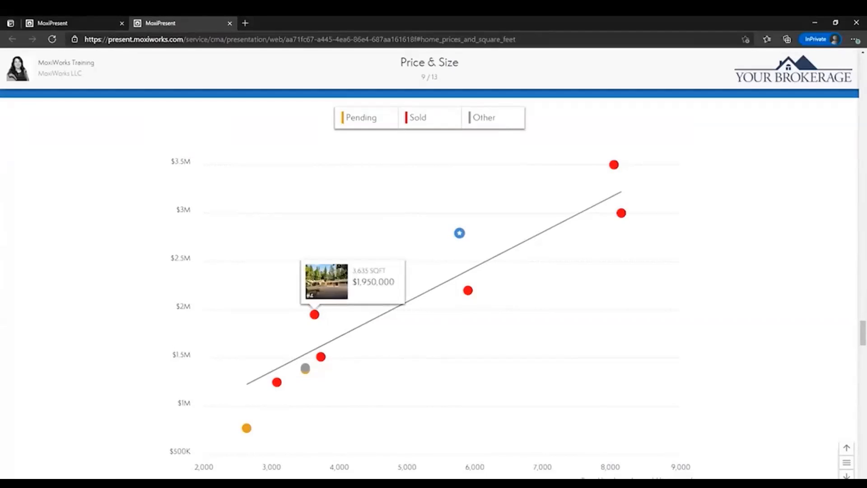
# Hide Pending and Other from the Price & Size chart, then advance to Pricing Analysis.
pyautogui.click(362, 117)
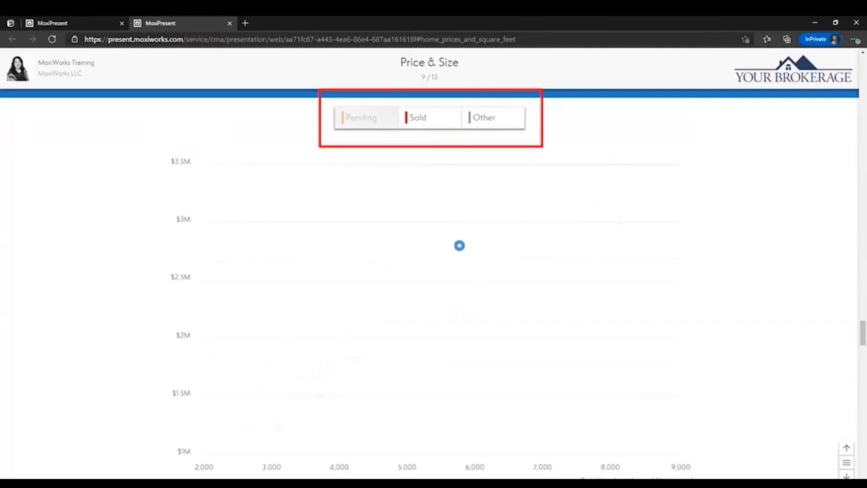
pyautogui.click(484, 117)
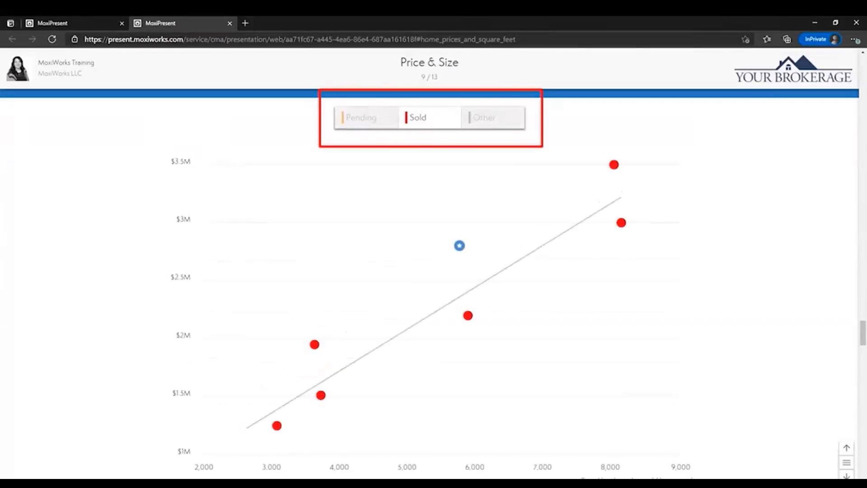
pyautogui.press('Down')
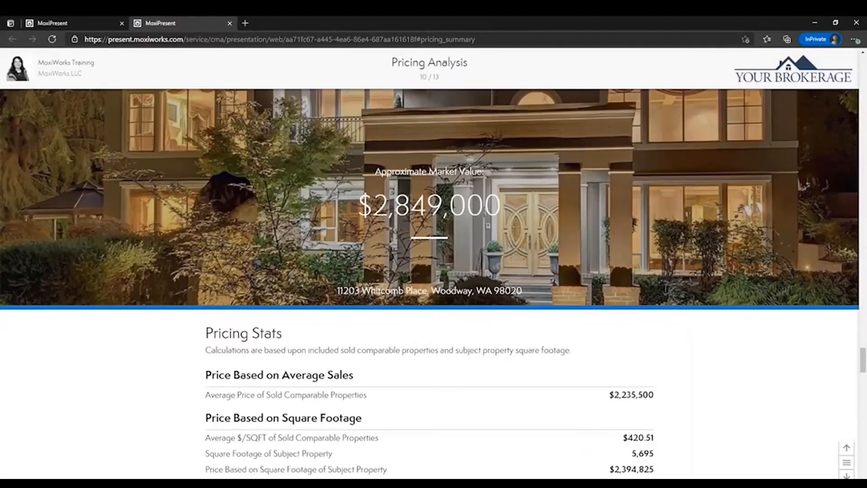
# Scroll to slide 11 of 13, Net Proceeds, showing $1,725,470 estimated proceeds.
pyautogui.scroll(-5, 430, 284)
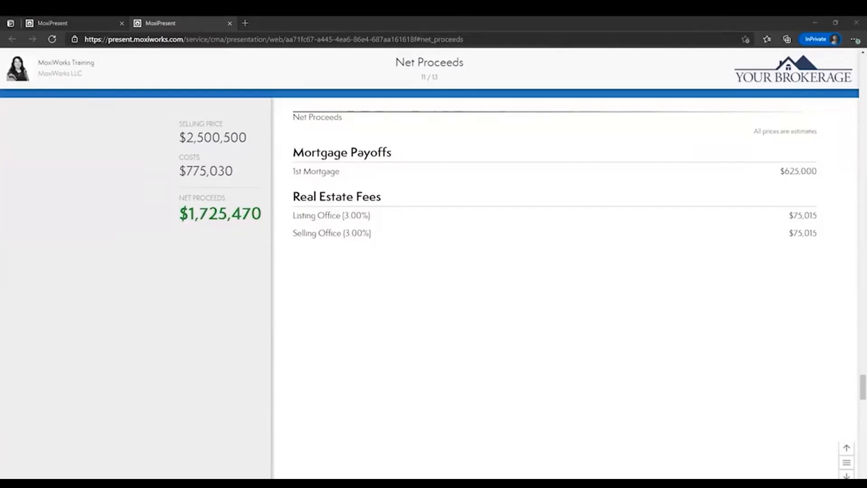
# Scroll down through the presentation's Net Proceeds slide to its end.
pyautogui.scroll(-5, 429, 285)
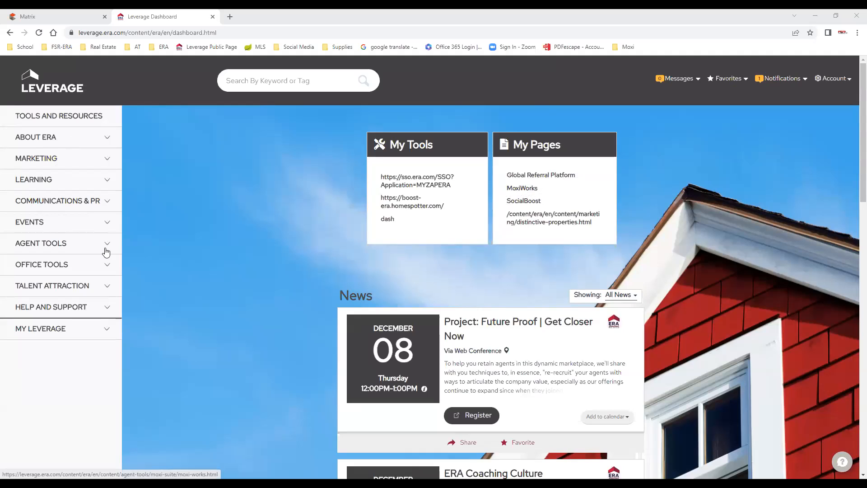
# Open the MoxiWorks page under Agent Tools and log in to MoxiWorks in a new tab.
pyautogui.click(56, 247)
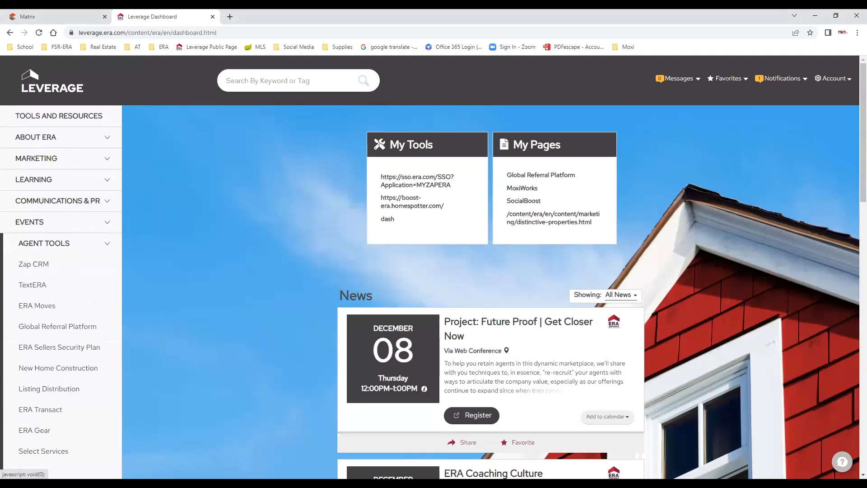
pyautogui.click(36, 350)
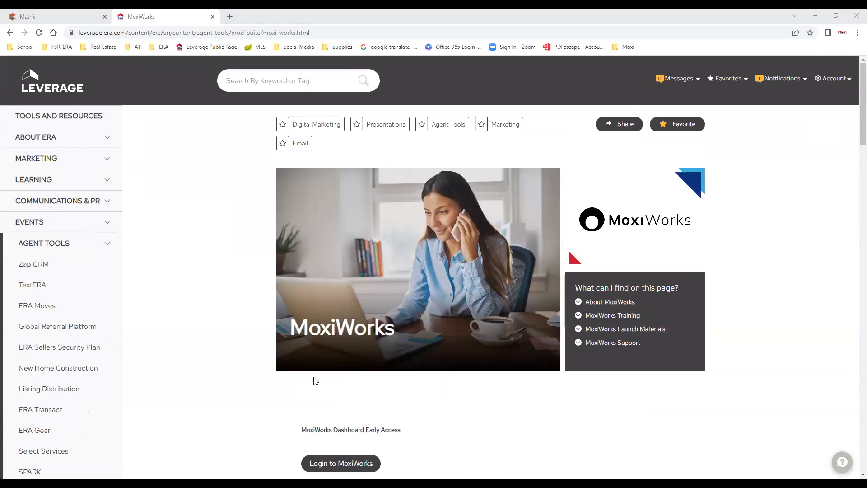
pyautogui.scroll(-2, 396, 386)
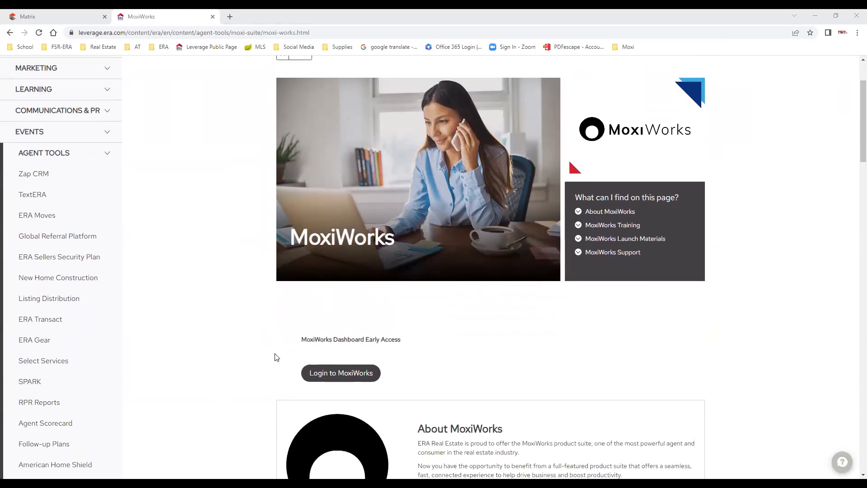
pyautogui.click(351, 378)
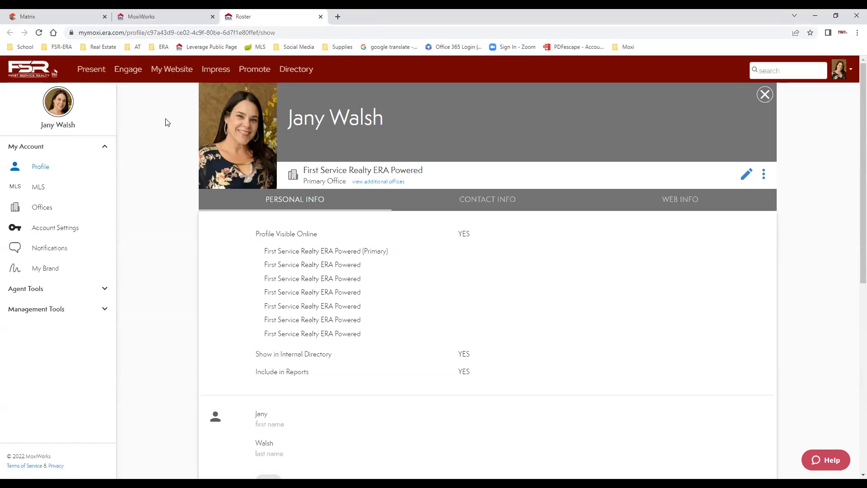
# Go to Present to list the seller presentation and the 'Moxi Class Test' buyer tour.
pyautogui.click(92, 72)
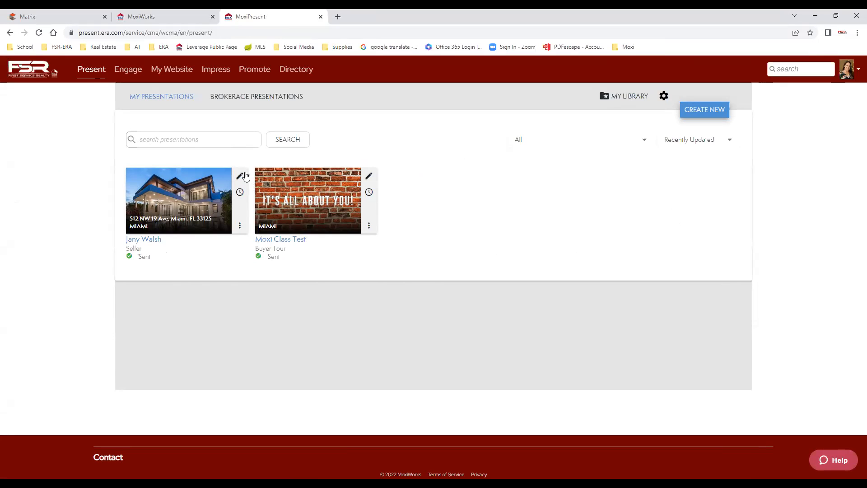
pyautogui.moveTo(245, 192)
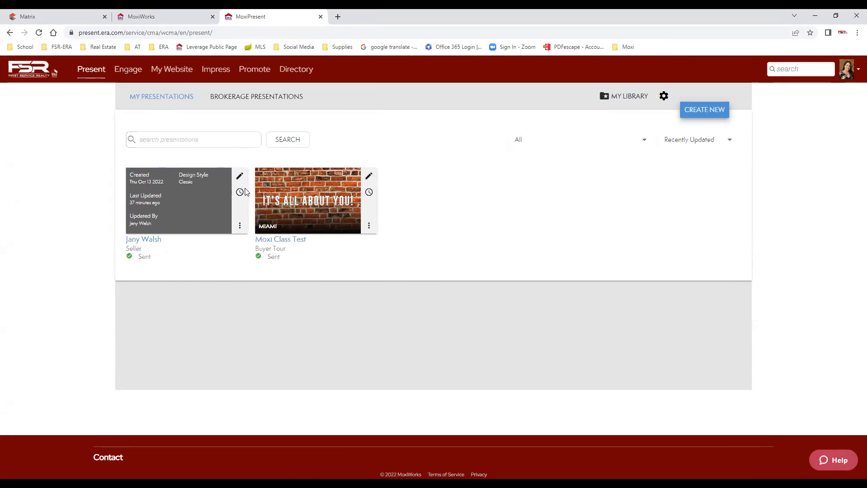
# Create a new Seller-type presentation and continue to template selection.
pyautogui.click(707, 112)
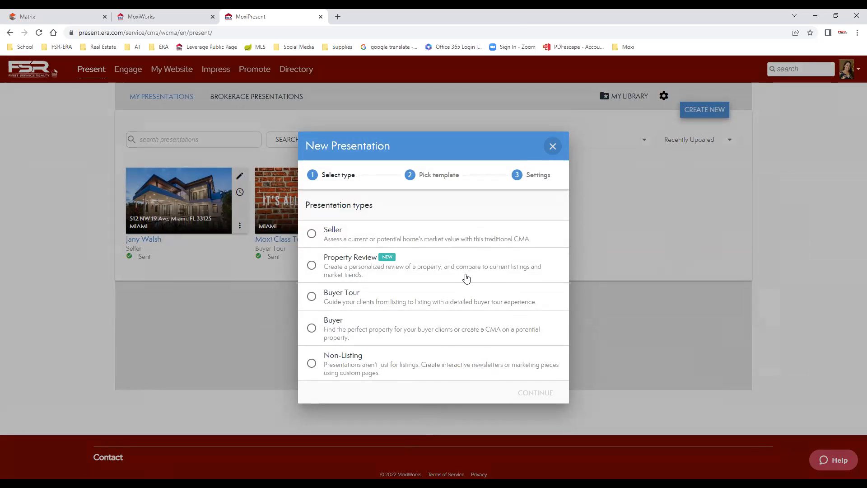
pyautogui.click(311, 235)
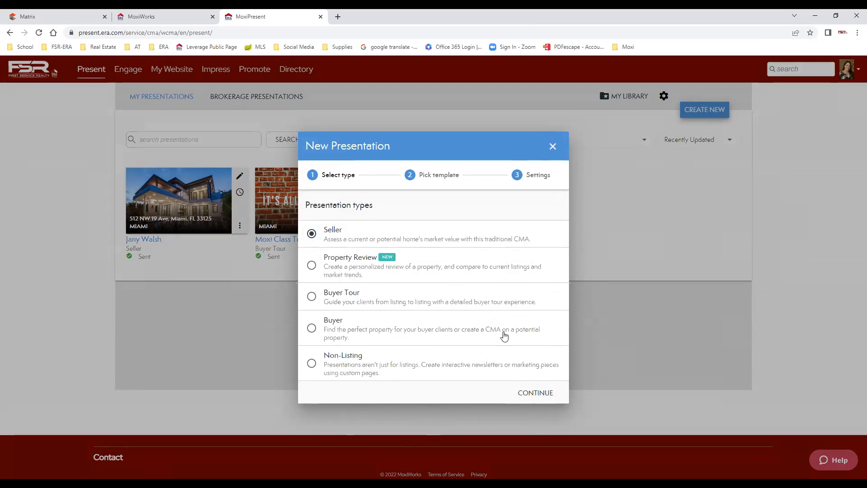
pyautogui.click(538, 393)
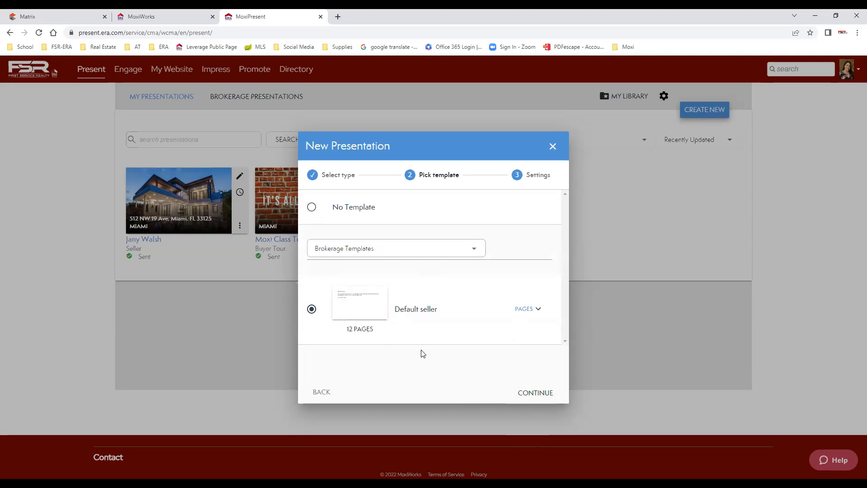
# Switch the template list to ERA Real Estate (parent company) Templates and browse them.
pyautogui.click(436, 253)
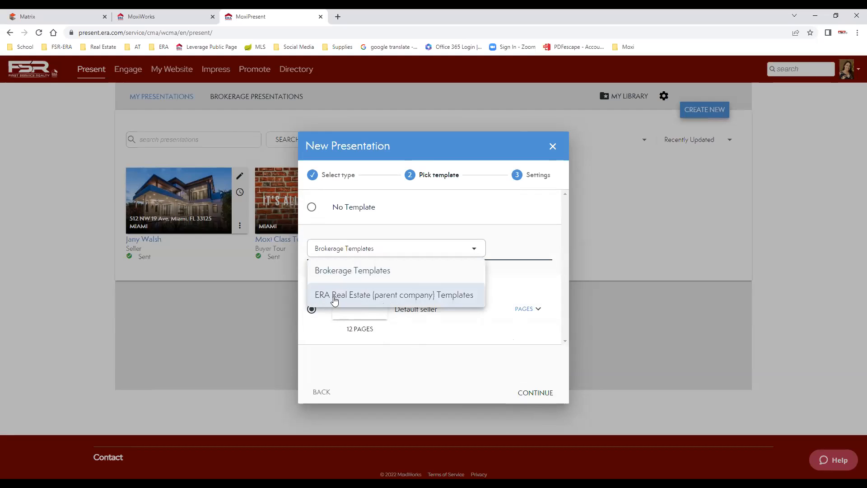
pyautogui.click(448, 297)
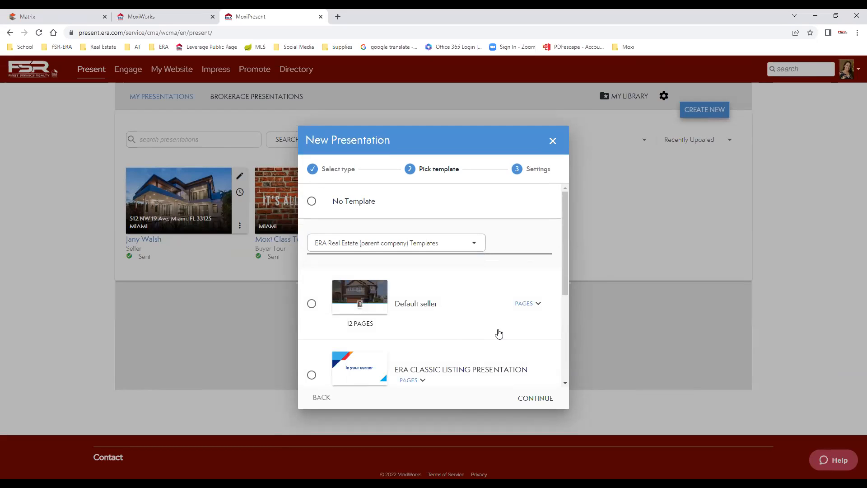
pyautogui.scroll(-2, 490, 331)
pyautogui.scroll(-2, 495, 343)
pyautogui.scroll(4, 486, 338)
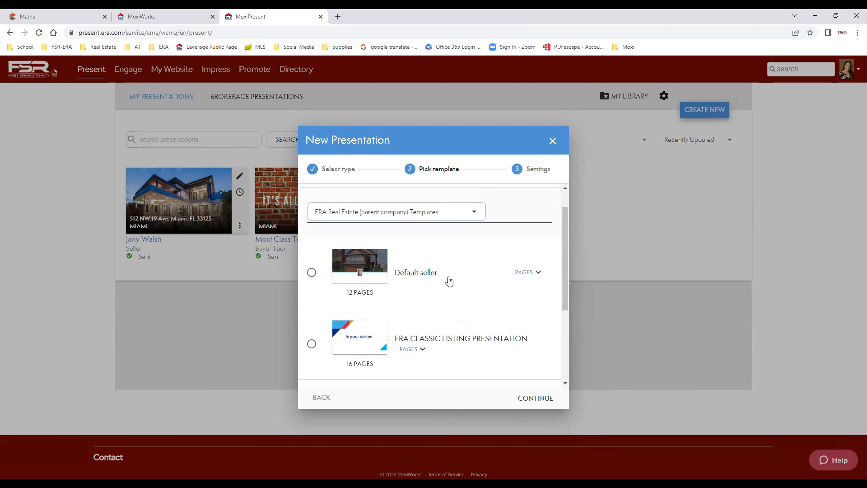
pyautogui.scroll(-1, 436, 316)
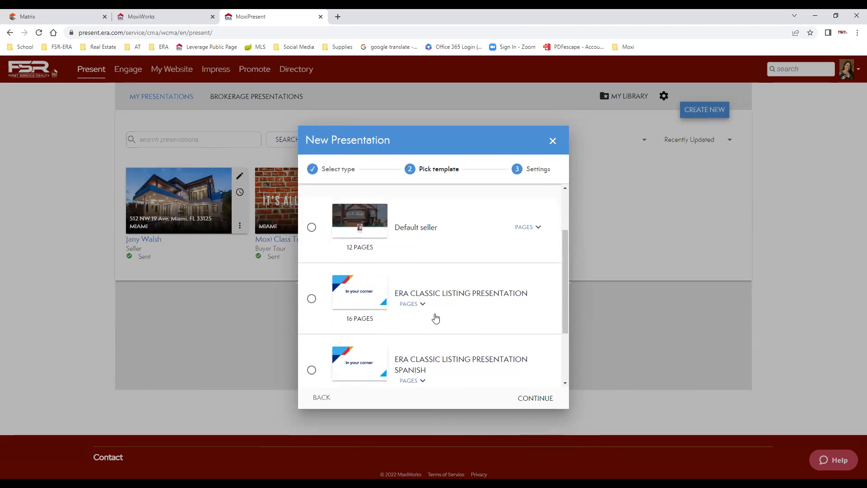
pyautogui.scroll(-2, 464, 315)
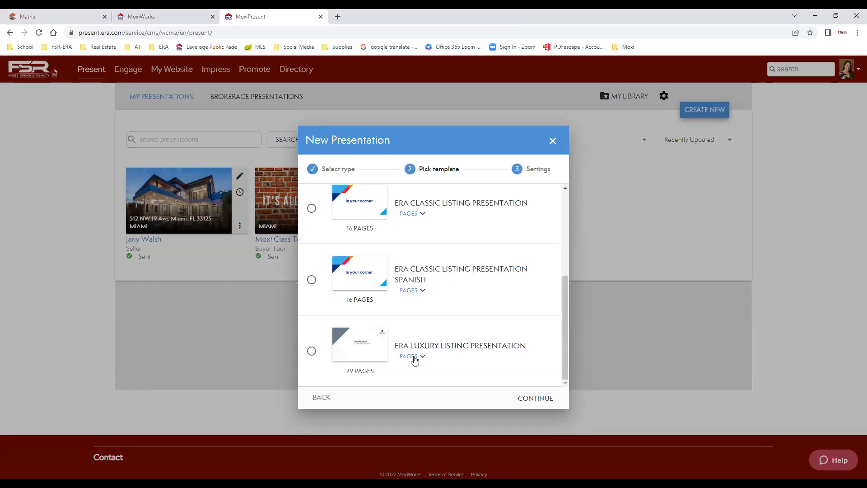
pyautogui.scroll(1, 448, 286)
pyautogui.scroll(1, 448, 285)
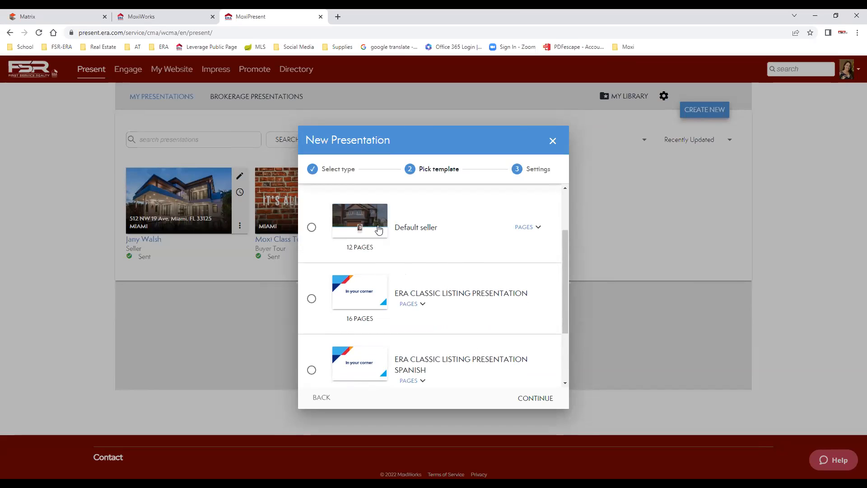
# Preview the pages of the Default seller, ERA Classic Listing and Spanish classic templates.
pyautogui.click(527, 229)
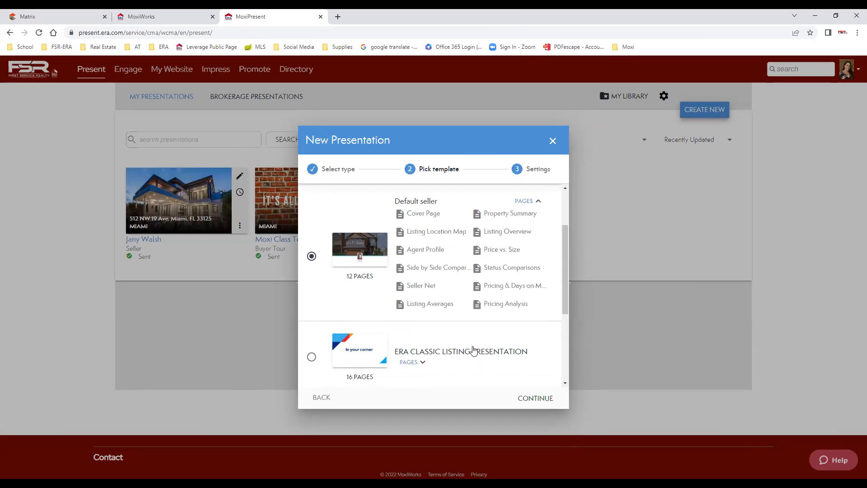
pyautogui.scroll(-2, 523, 341)
pyautogui.click(409, 272)
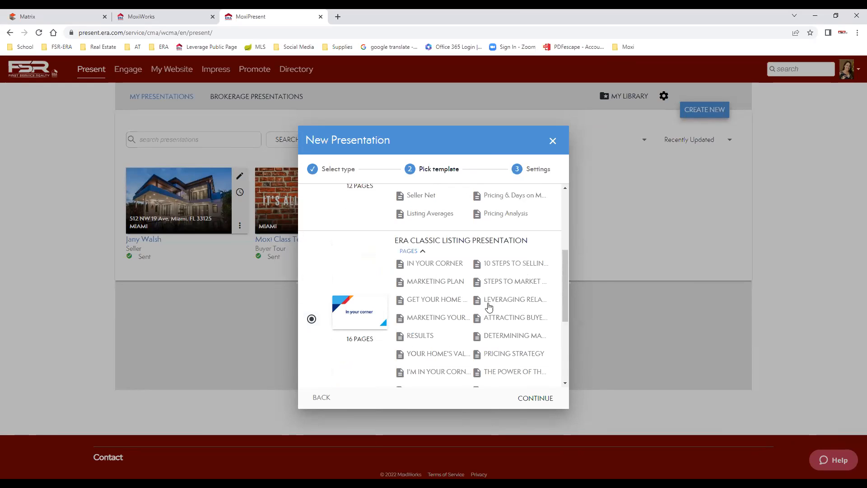
pyautogui.scroll(-2, 504, 325)
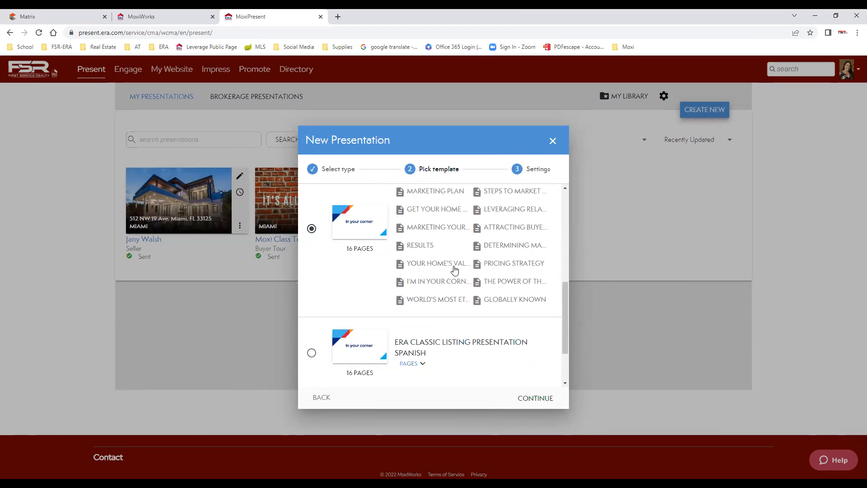
pyautogui.scroll(-1, 489, 328)
pyautogui.scroll(-1, 489, 328)
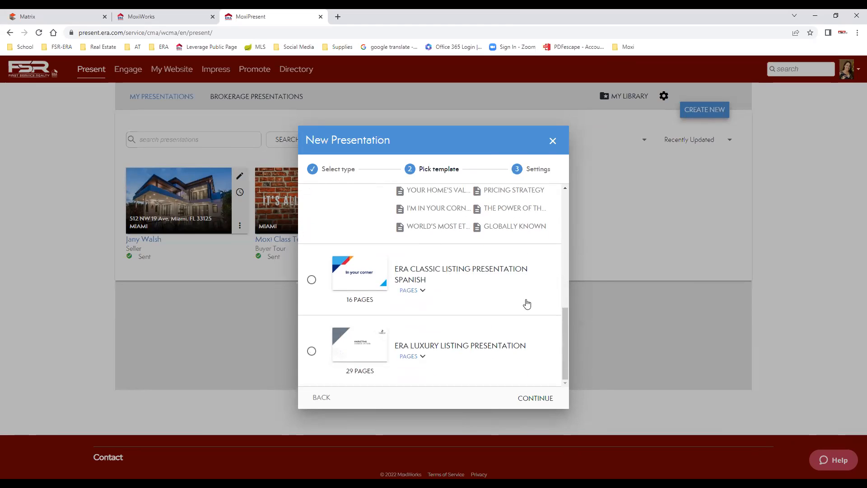
pyautogui.click(413, 292)
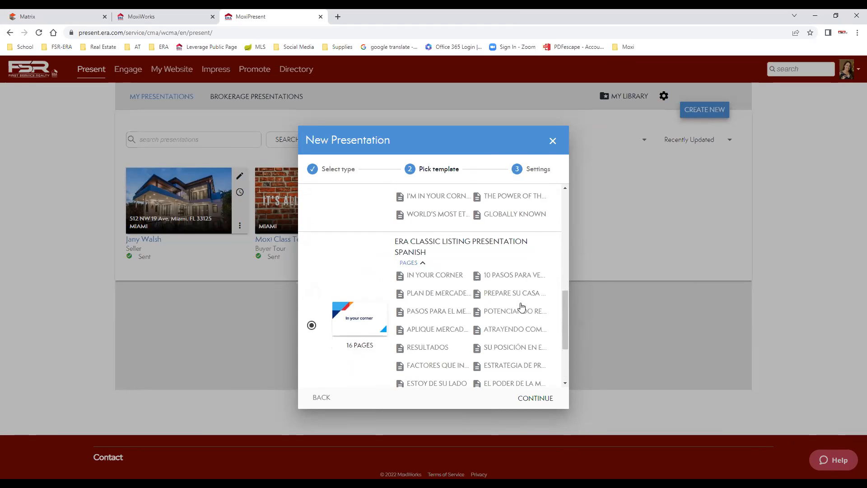
pyautogui.scroll(-1, 497, 312)
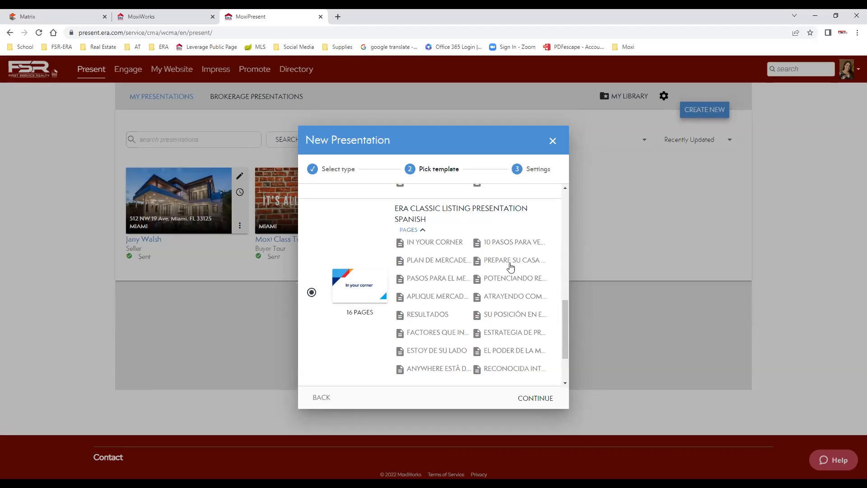
pyautogui.scroll(-2, 497, 333)
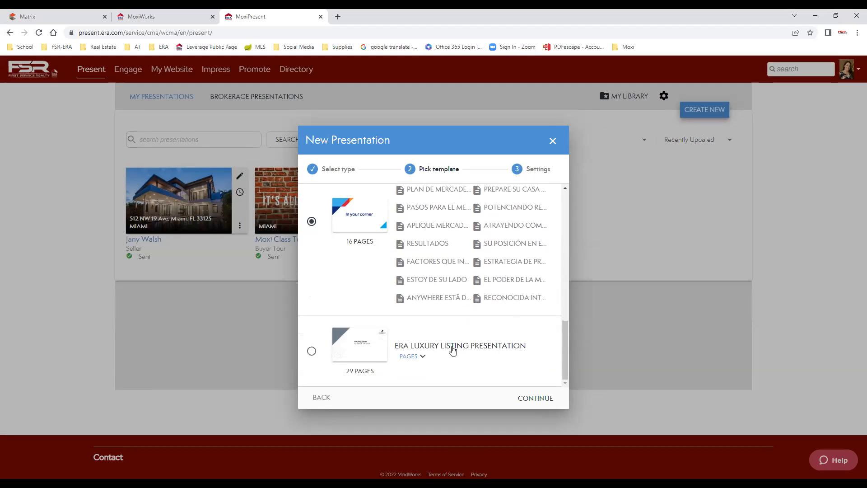
# Preview the ERA Luxury Listing template, then settle on Default seller and proceed to Settings.
pyautogui.click(419, 357)
pyautogui.scroll(-1, 492, 284)
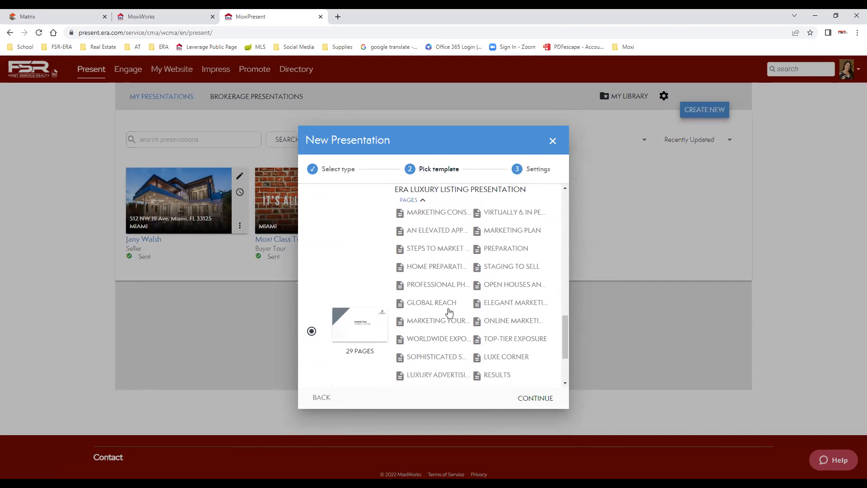
pyautogui.scroll(-1, 488, 336)
pyautogui.scroll(-1, 485, 335)
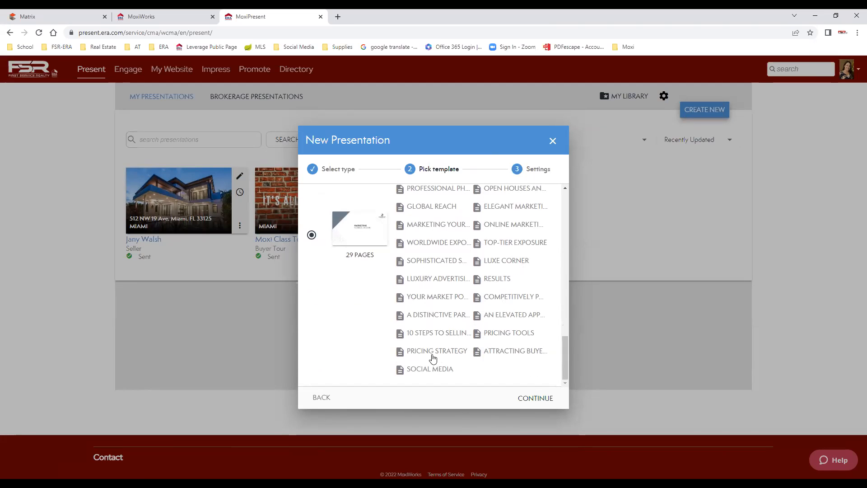
pyautogui.scroll(3, 504, 334)
pyautogui.scroll(10, 505, 330)
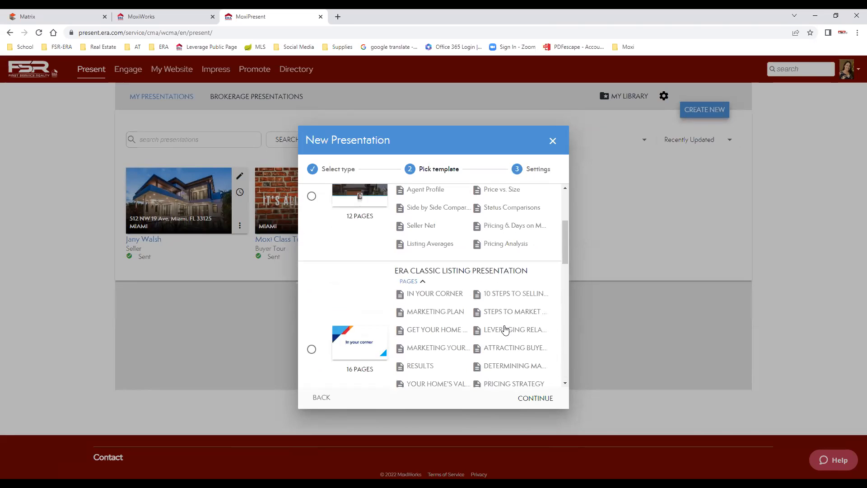
pyautogui.click(312, 333)
pyautogui.scroll(-2, 510, 321)
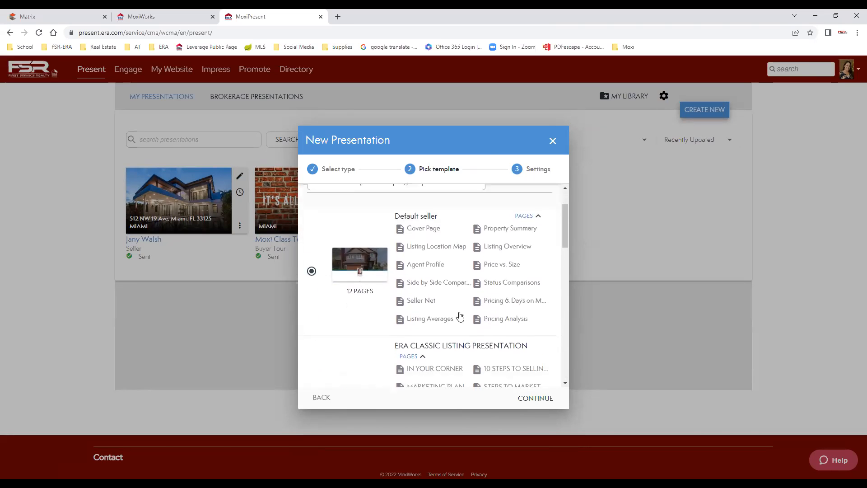
pyautogui.click(541, 399)
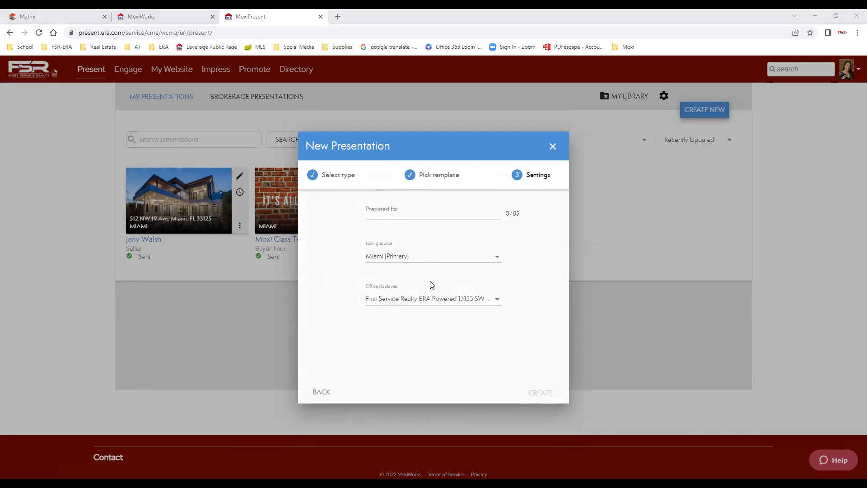
# Create the presentation prepared for 'Moxi Class Nov' with Miami (Primary) listing source and Default office.
pyautogui.click(414, 212)
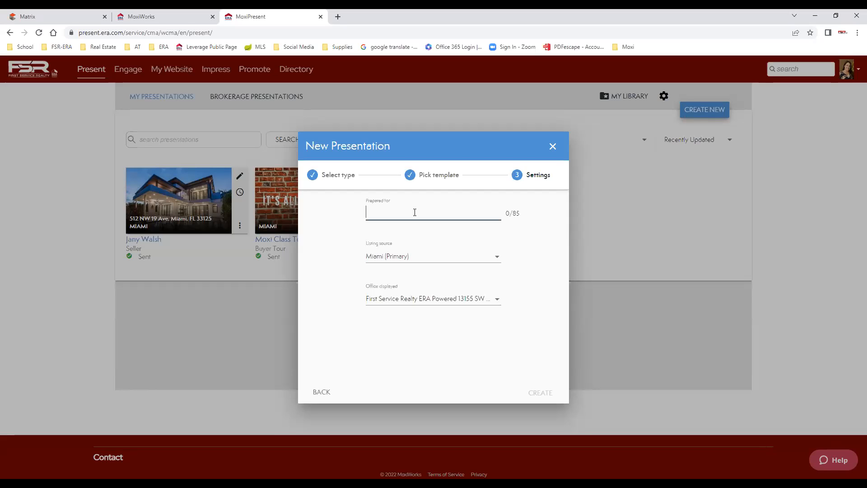
pyautogui.write('Moxi Class Nov')
pyautogui.click(416, 261)
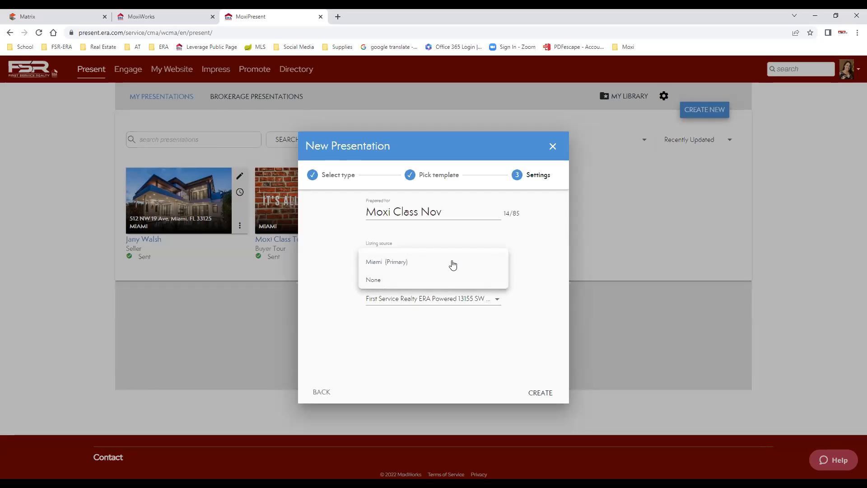
pyautogui.click(425, 267)
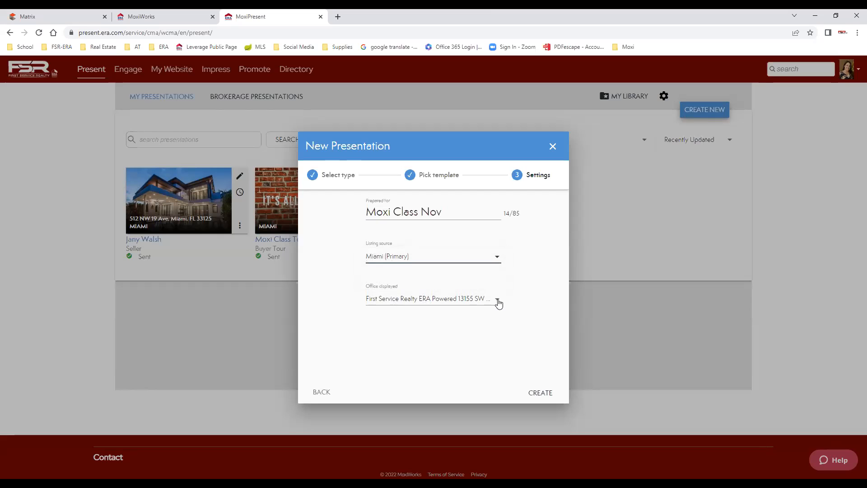
pyautogui.click(498, 302)
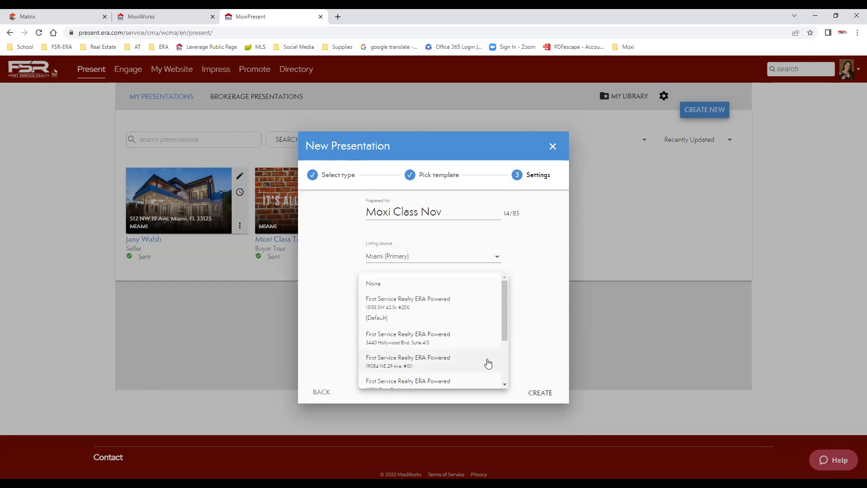
pyautogui.click(397, 305)
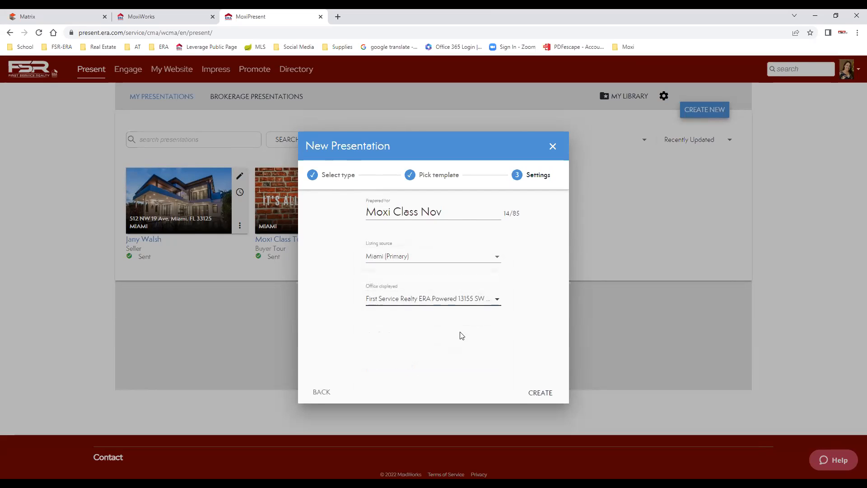
pyautogui.click(545, 394)
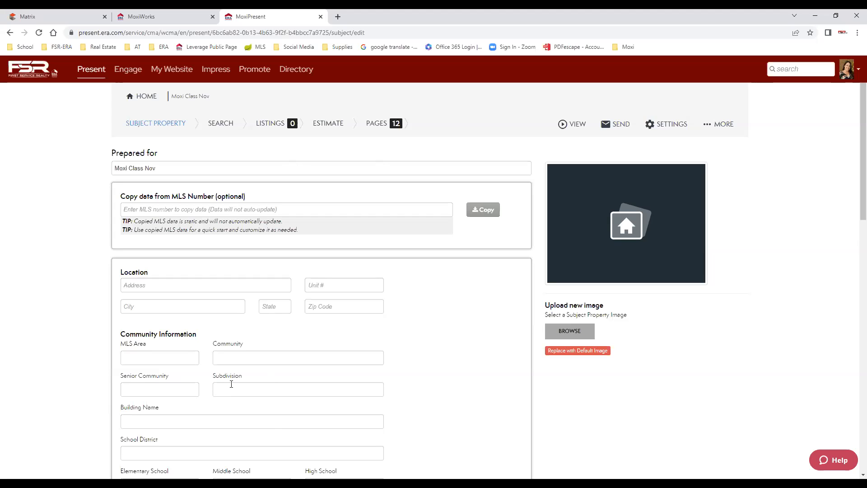
pyautogui.scroll(-2, 140, 253)
pyautogui.scroll(-2, 174, 373)
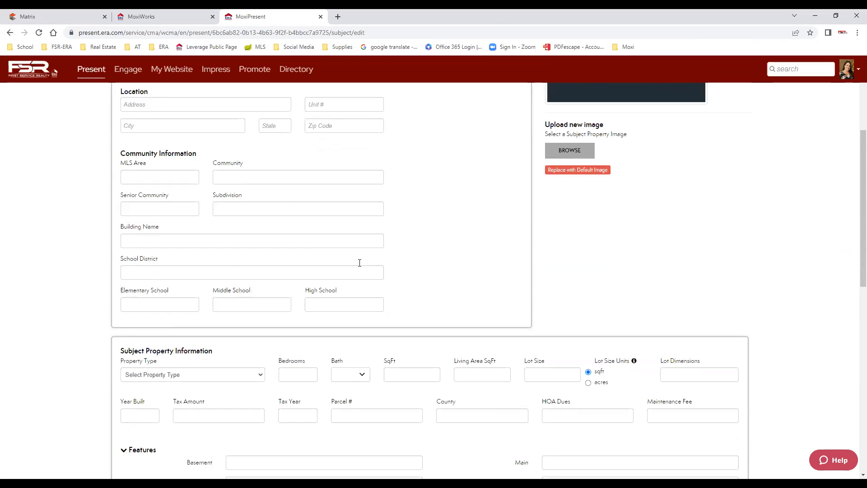
pyautogui.scroll(-3, 283, 407)
pyautogui.scroll(-5, 368, 395)
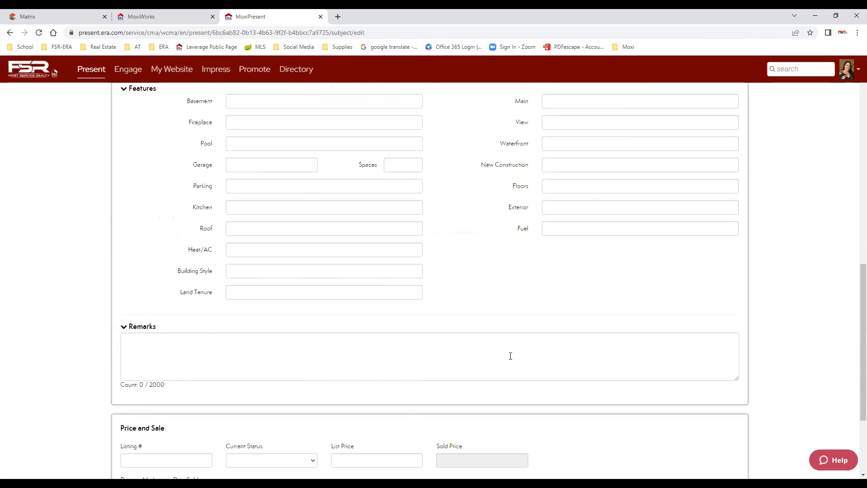
pyautogui.scroll(-1, 566, 364)
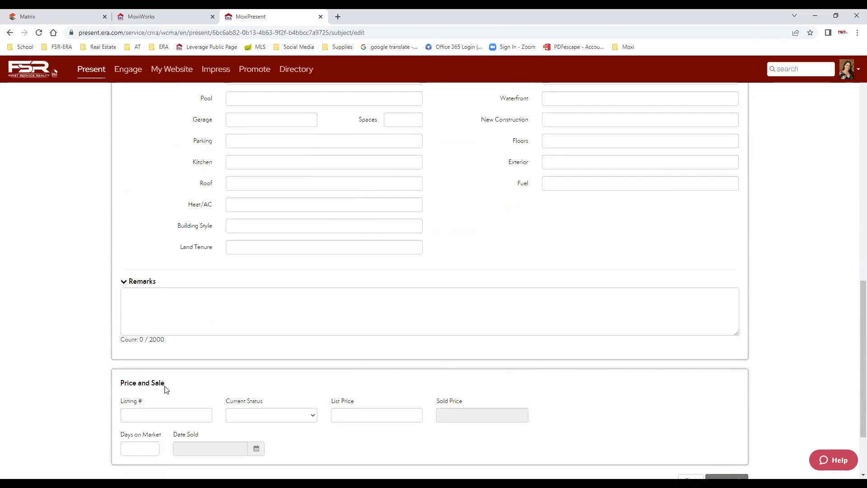
pyautogui.scroll(-2, 565, 409)
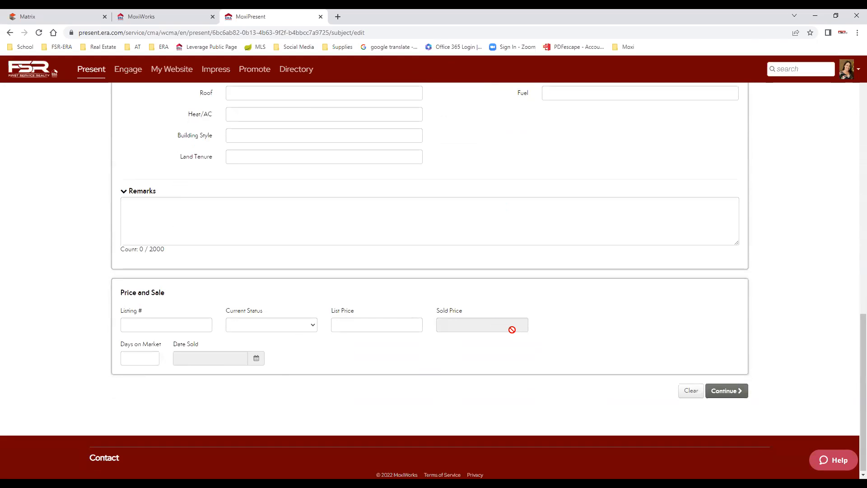
pyautogui.scroll(11, 509, 352)
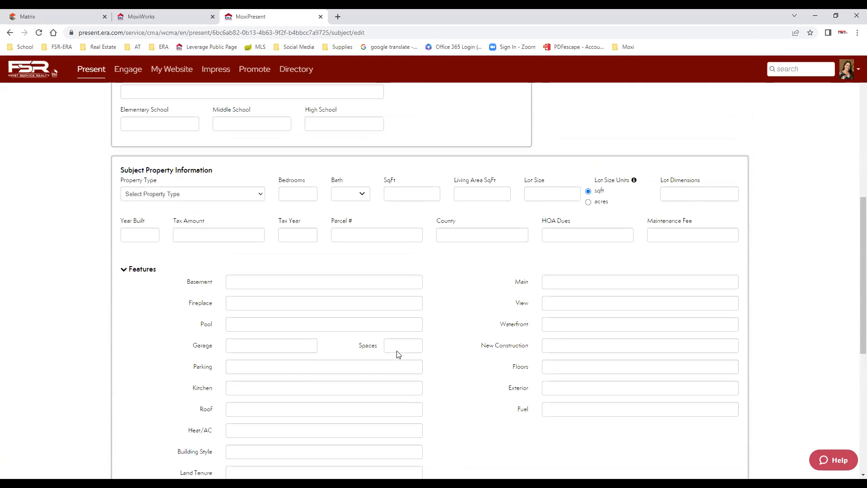
pyautogui.scroll(4, 375, 336)
# Enter the saved MLS number and copy its address, area 20, Susi Cove Sub, map and photo.
pyautogui.click(180, 211)
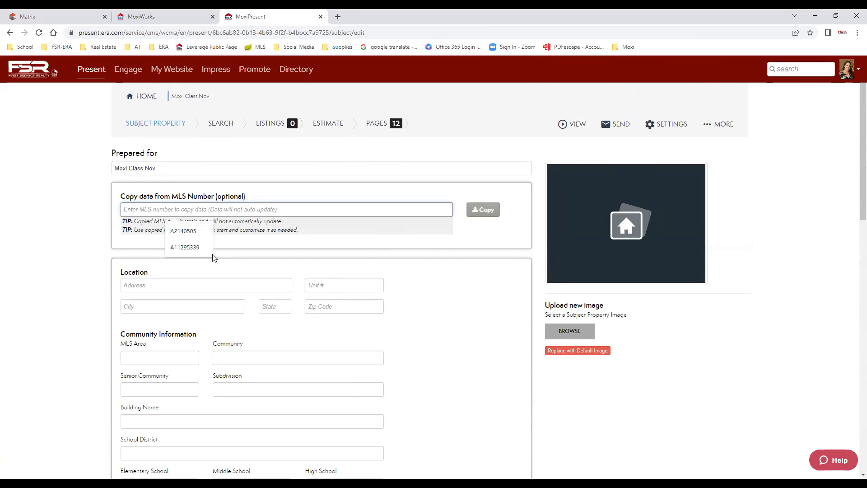
pyautogui.click(180, 248)
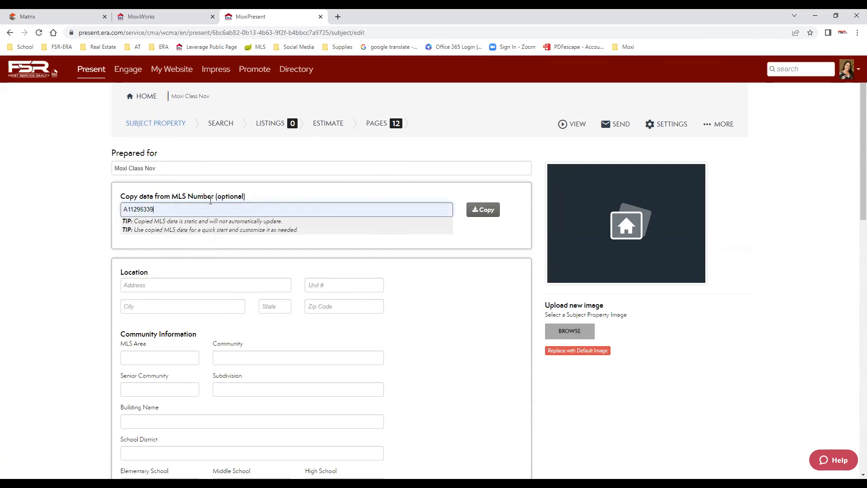
pyautogui.click(447, 283)
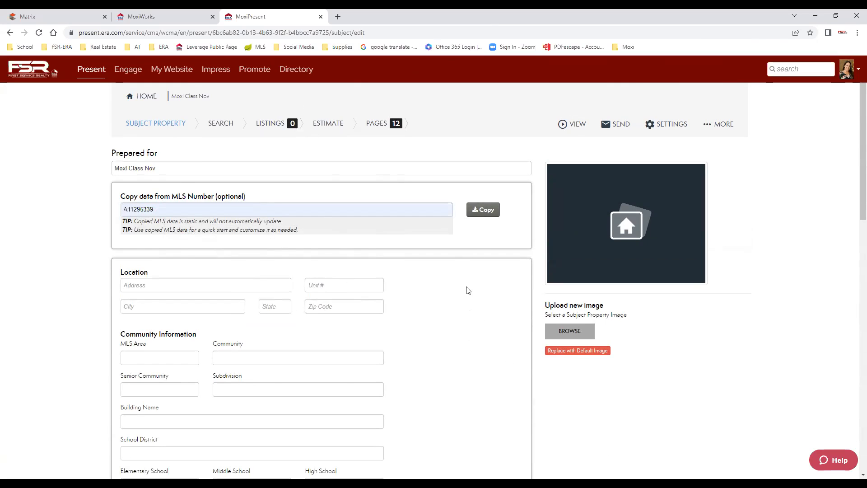
pyautogui.click(483, 216)
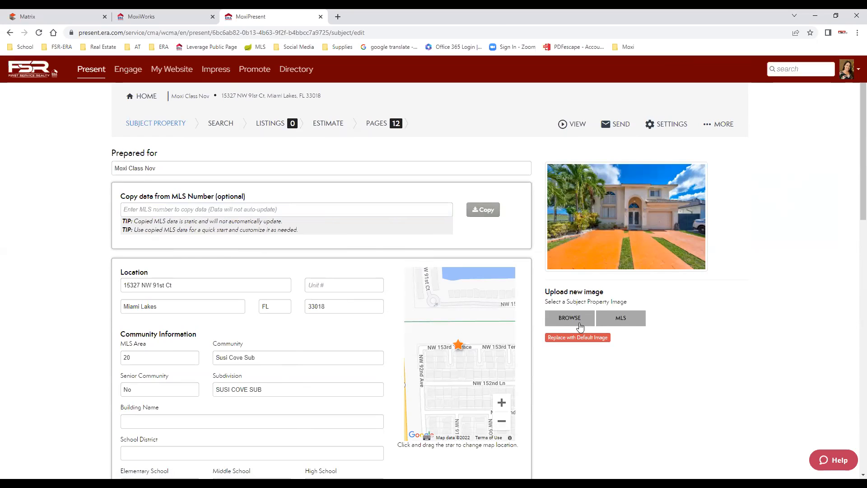
# Use the second MLS photo as the subject image, then re-copy MLS data, clearing the form.
pyautogui.click(568, 319)
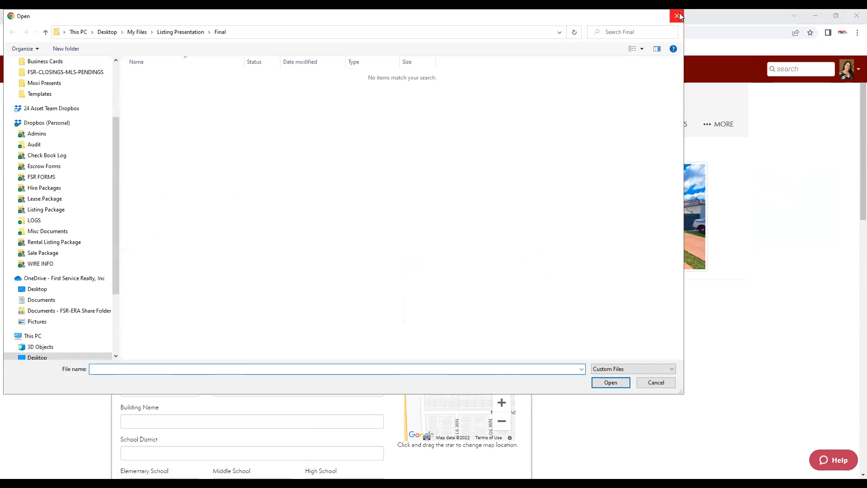
pyautogui.click(677, 16)
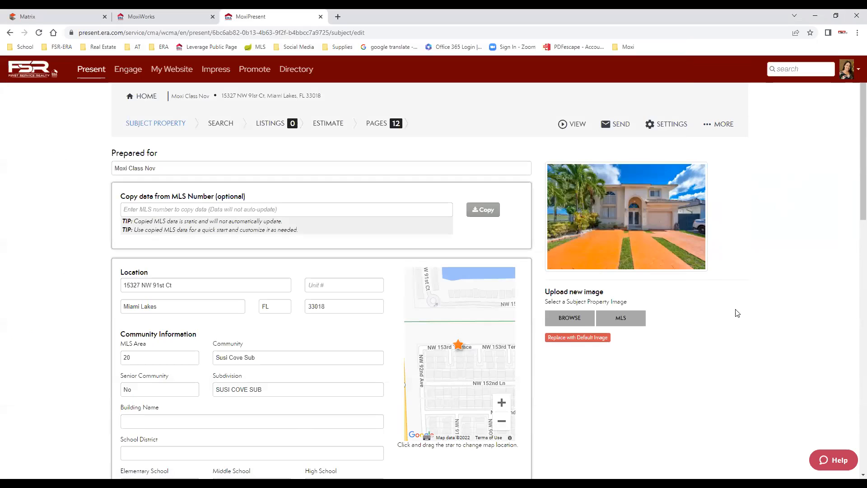
pyautogui.click(624, 320)
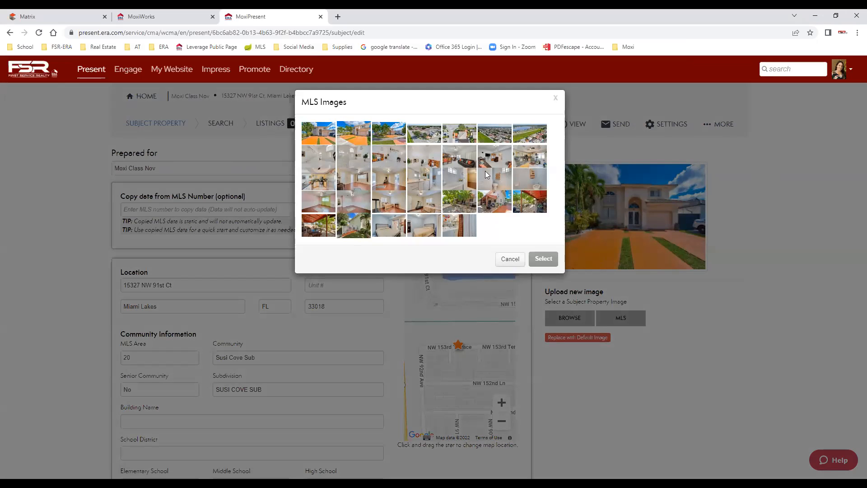
pyautogui.click(356, 135)
pyautogui.click(543, 260)
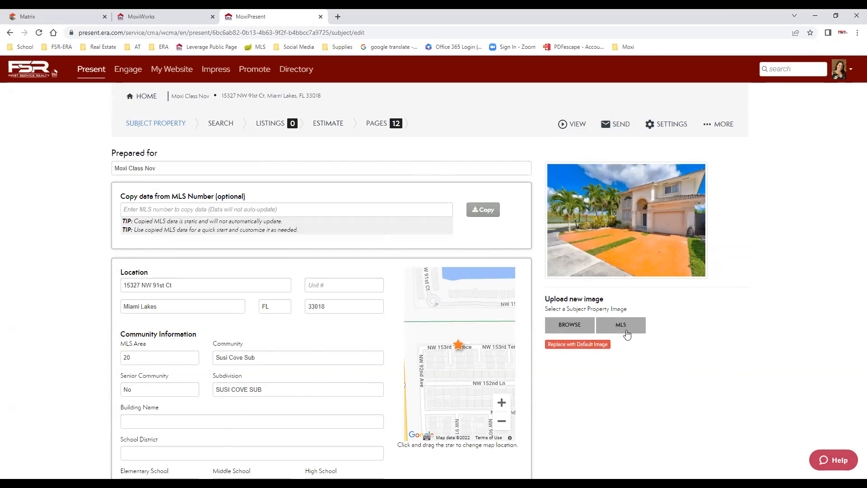
pyautogui.click(488, 212)
pyautogui.click(548, 173)
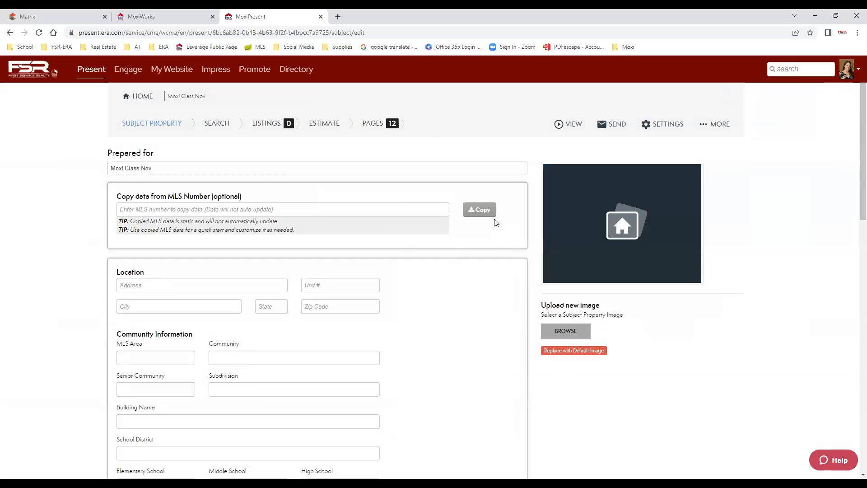
# Re-enter the saved MLS number, copy its full record, review the fields and continue to Search.
pyautogui.click(373, 211)
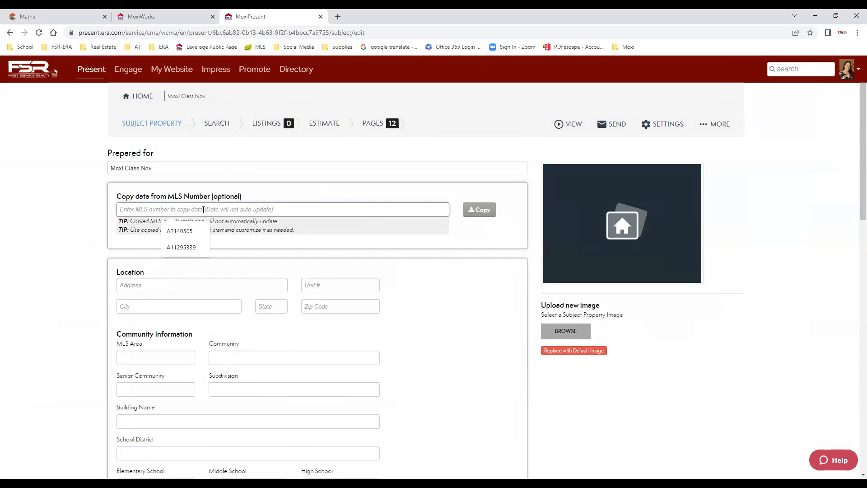
pyautogui.click(183, 247)
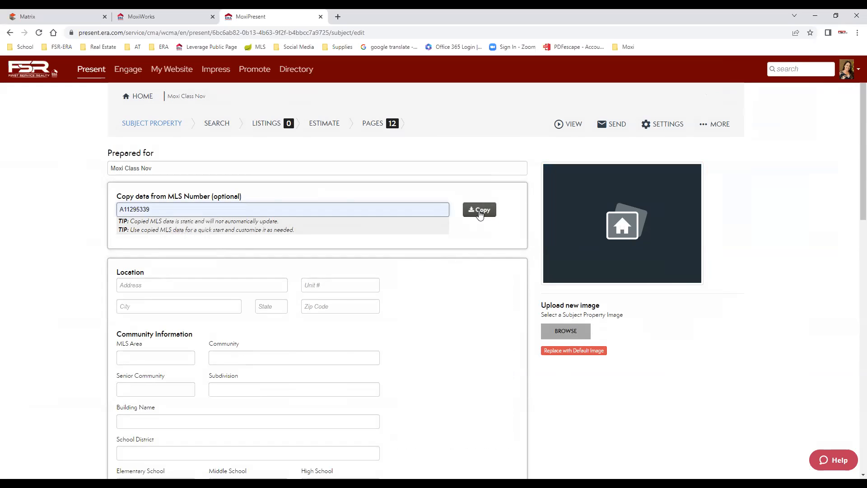
pyautogui.click(479, 211)
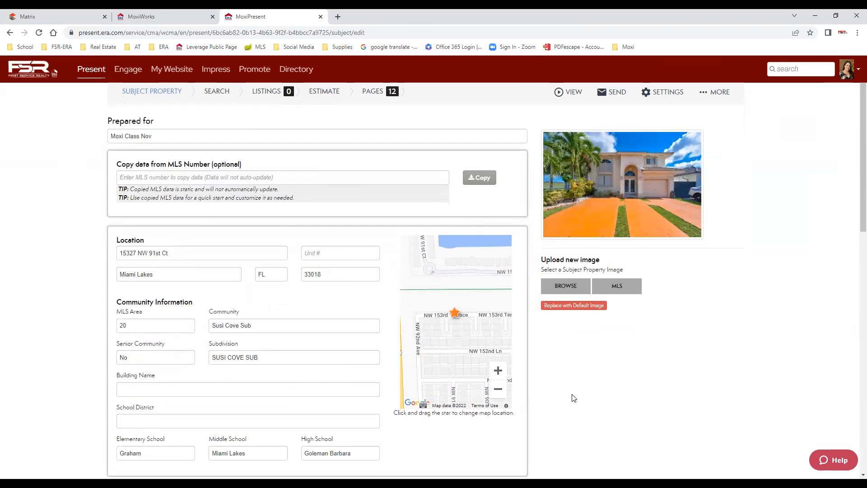
pyautogui.scroll(-6, 573, 397)
pyautogui.scroll(-3, 215, 372)
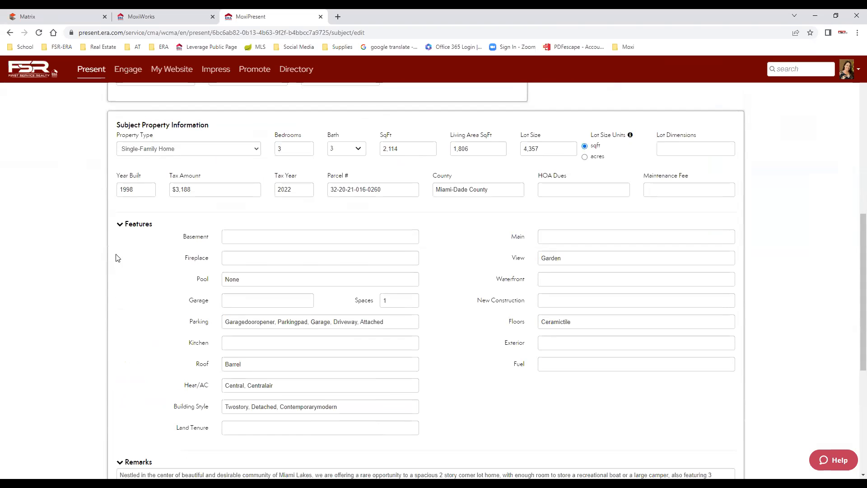
pyautogui.scroll(-5, 510, 375)
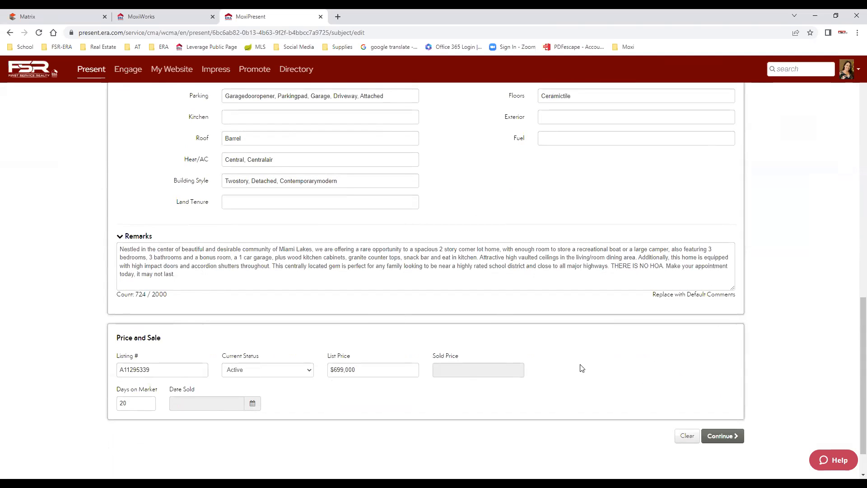
pyautogui.click(723, 437)
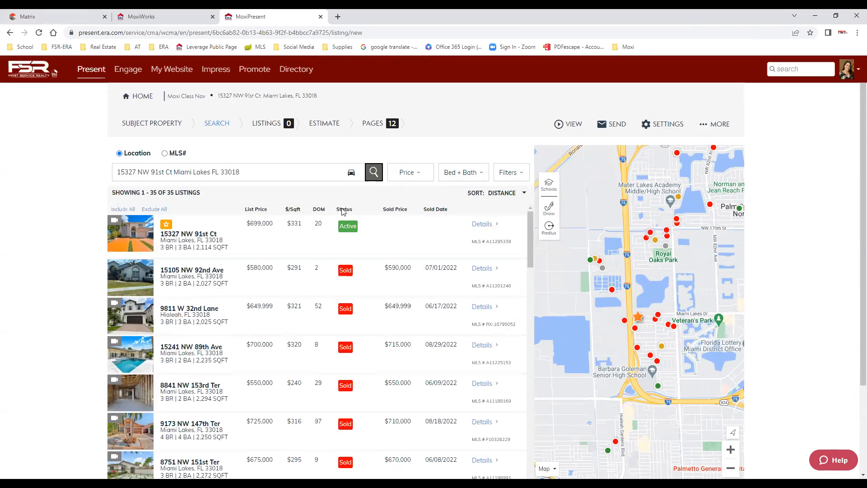
# Sort the 35 nearby listings by status so Active homes, from $840,000, come first.
pyautogui.click(428, 175)
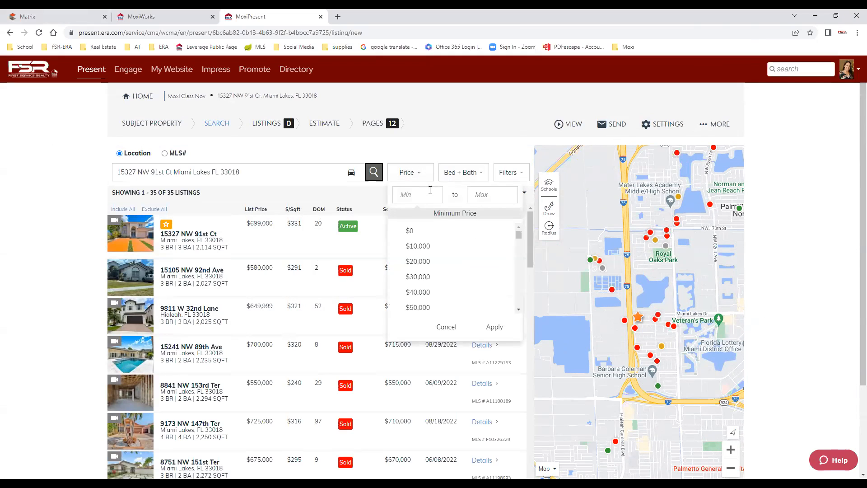
pyautogui.click(405, 147)
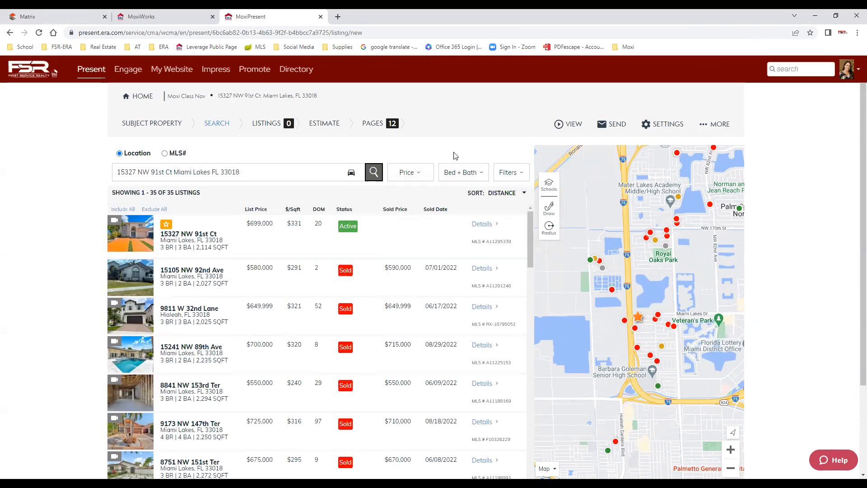
pyautogui.click(524, 196)
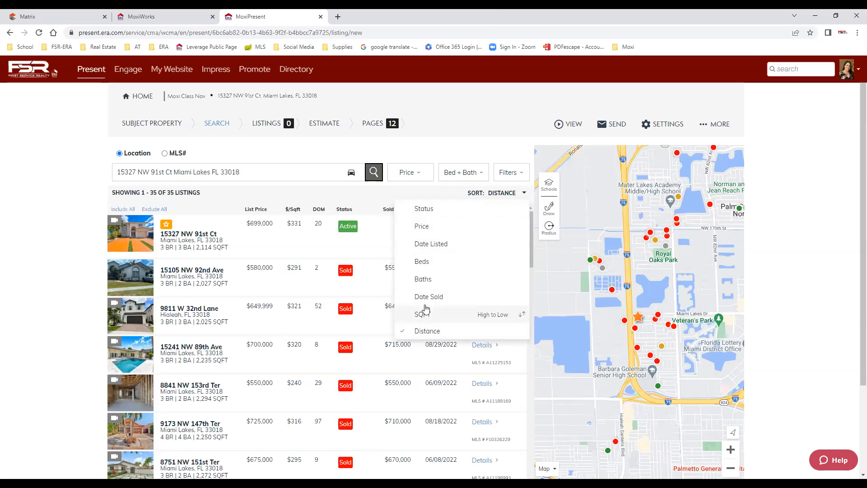
pyautogui.click(424, 210)
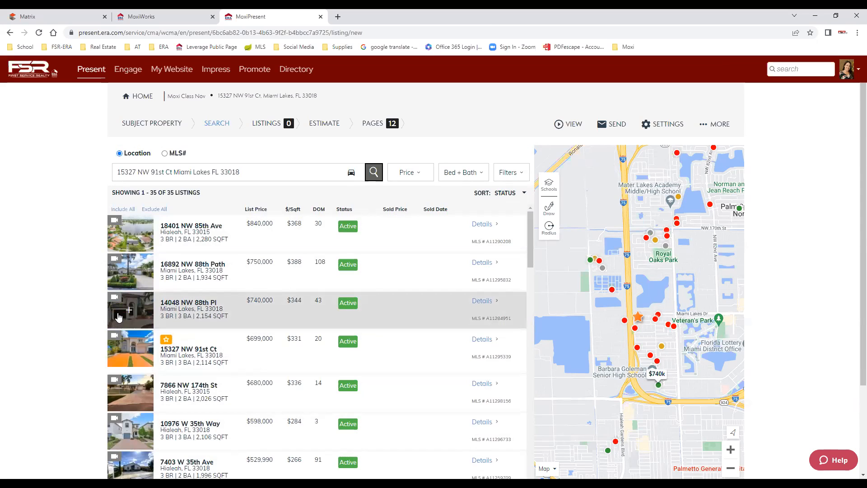
# Check the $840,000, $750,000, $740,000 and $680,000 listings as comparables.
pyautogui.click(129, 235)
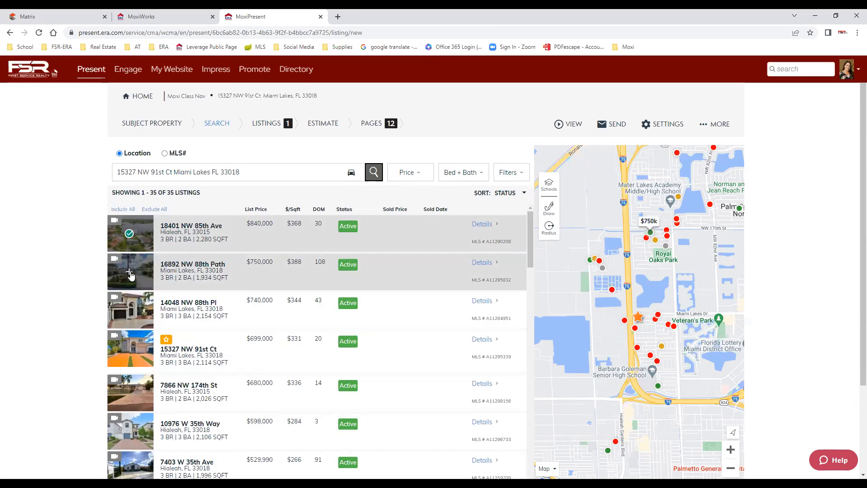
pyautogui.click(129, 273)
pyautogui.click(130, 310)
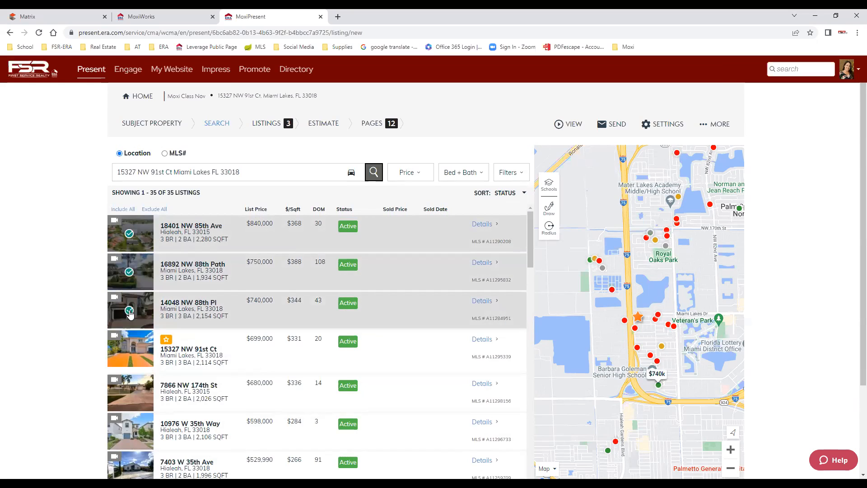
pyautogui.click(130, 392)
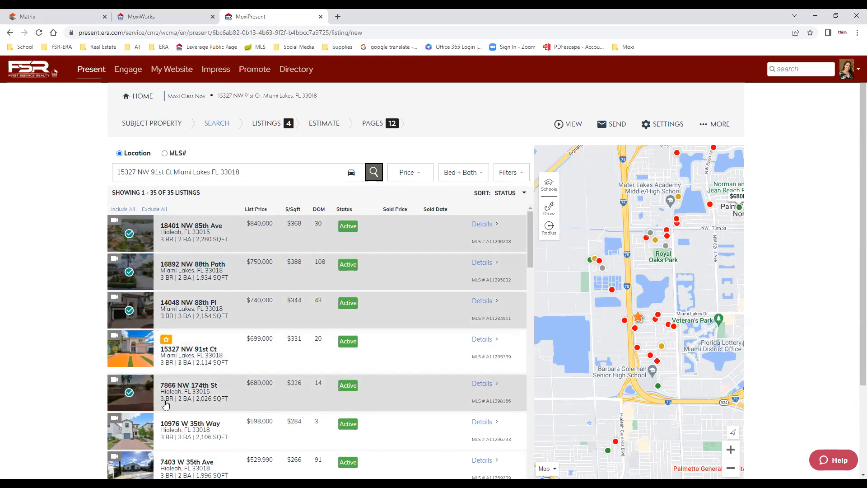
pyautogui.scroll(-4, 146, 363)
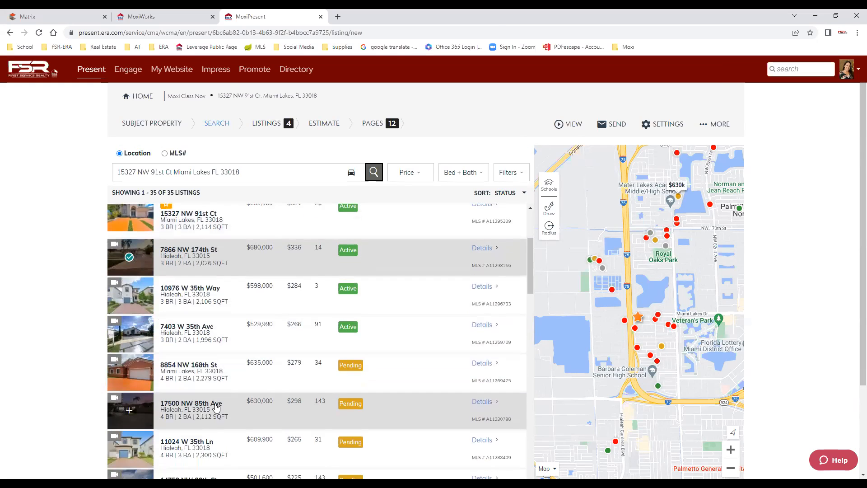
pyautogui.scroll(-2, 147, 364)
pyautogui.click(130, 237)
pyautogui.click(129, 273)
pyautogui.click(130, 314)
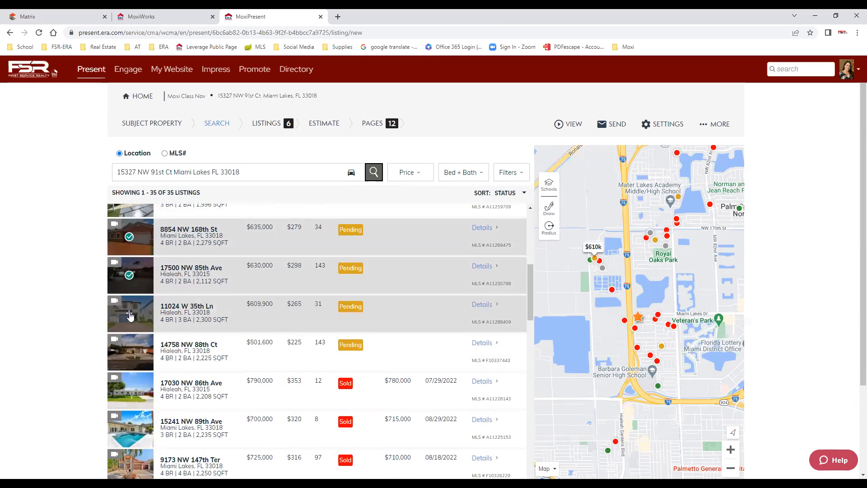
pyautogui.scroll(-2, 140, 406)
pyautogui.click(130, 299)
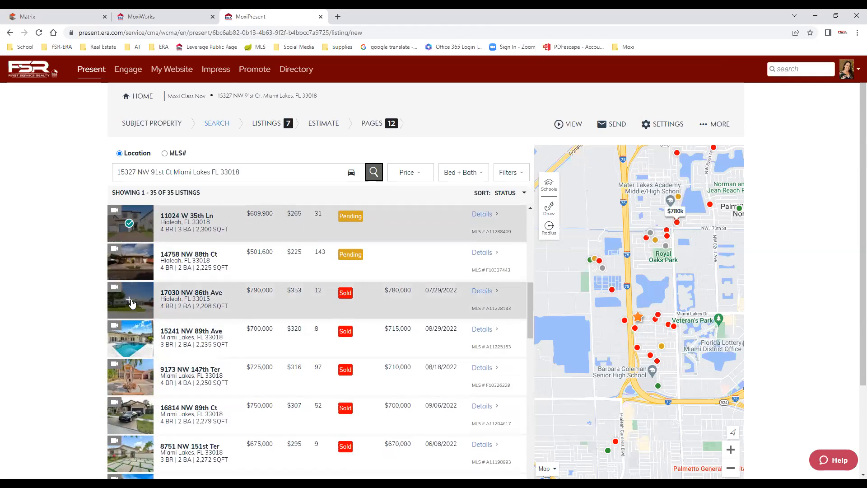
pyautogui.click(126, 337)
pyautogui.click(128, 379)
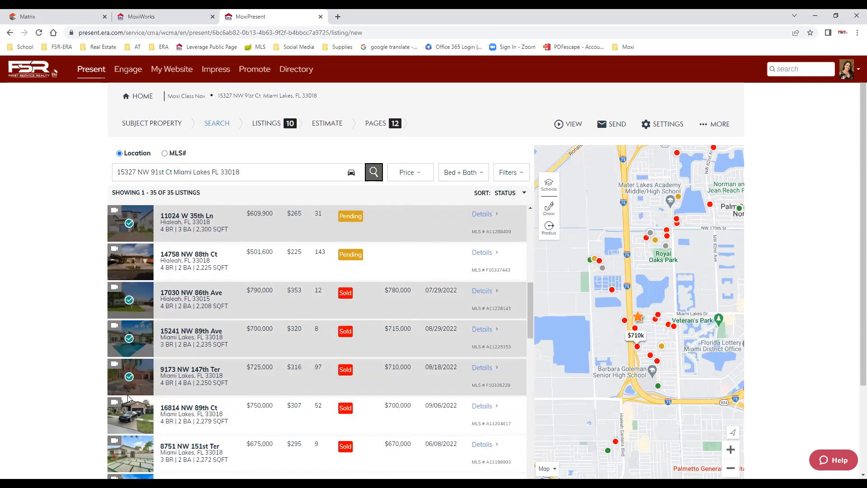
pyautogui.click(127, 417)
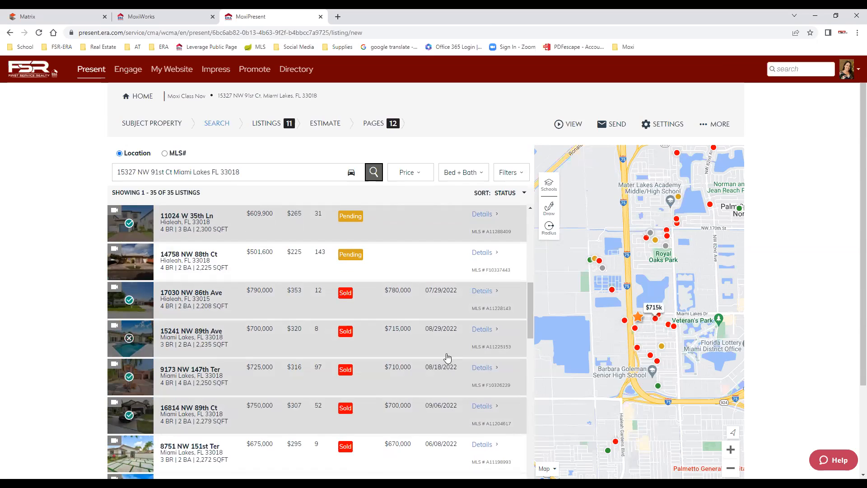
pyautogui.scroll(4, 434, 234)
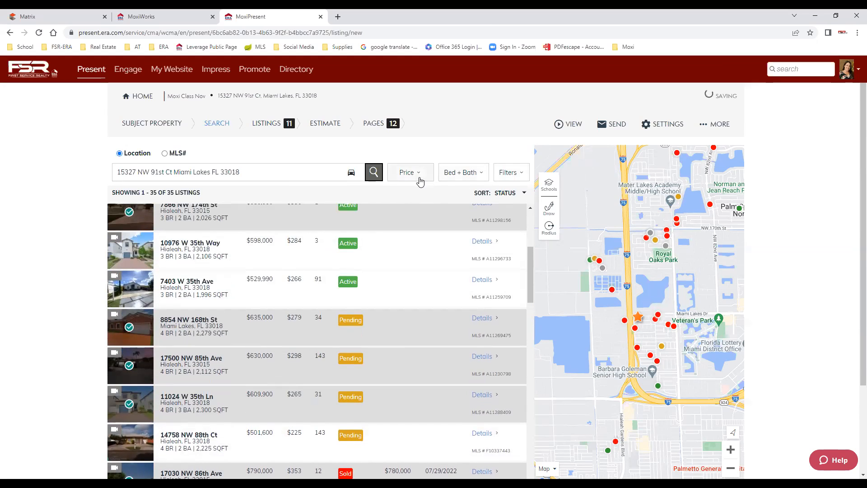
pyautogui.click(418, 177)
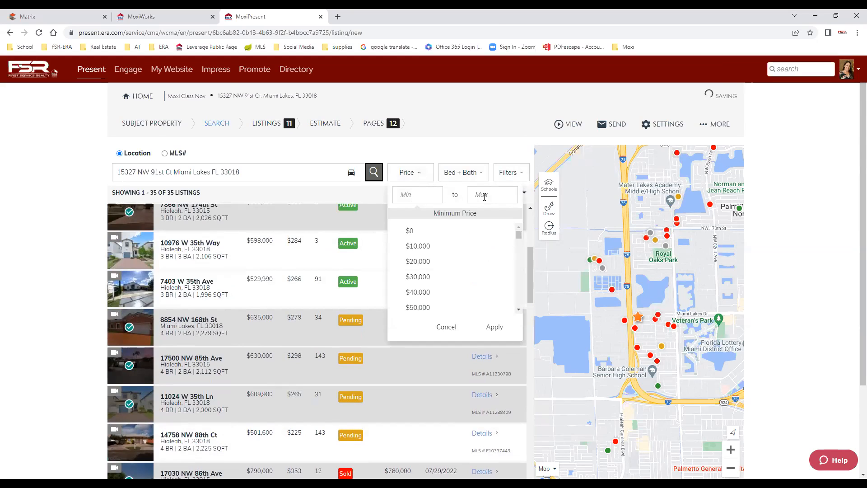
pyautogui.click(478, 175)
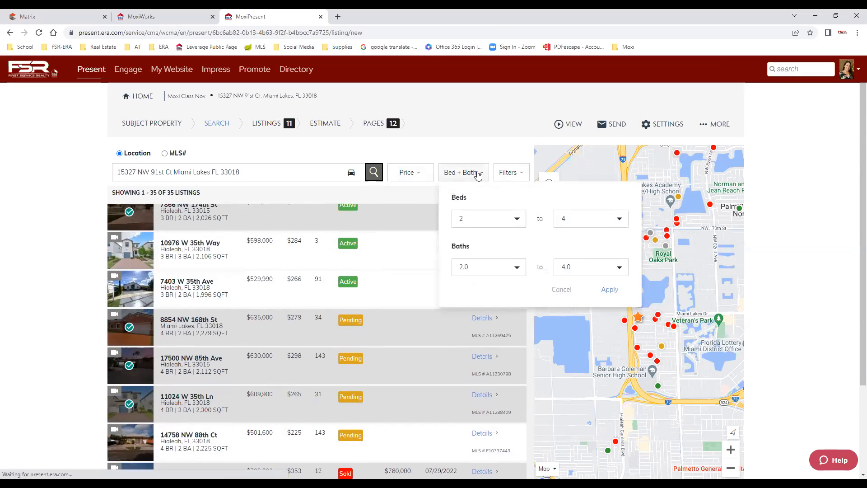
pyautogui.click(517, 172)
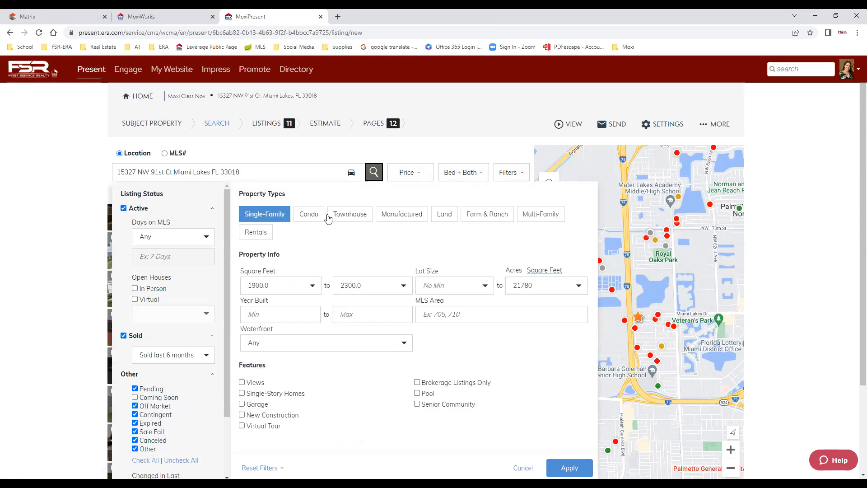
pyautogui.click(538, 218)
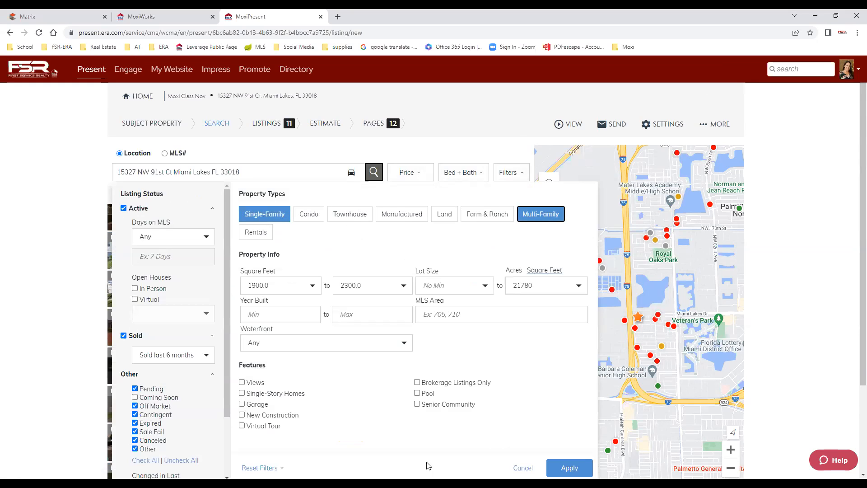
pyautogui.click(546, 218)
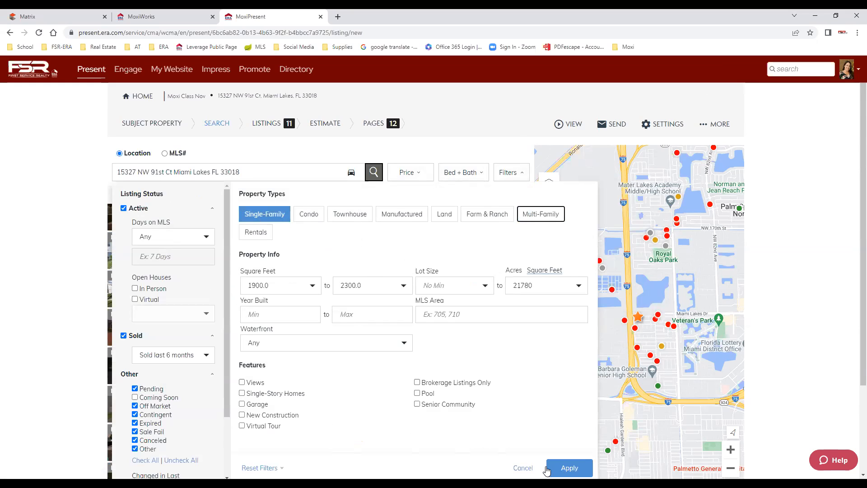
pyautogui.click(566, 470)
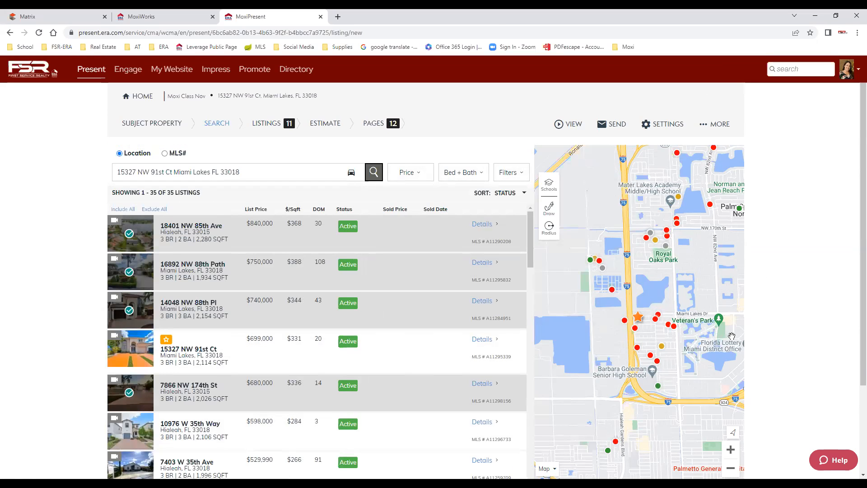
pyautogui.moveTo(669, 237)
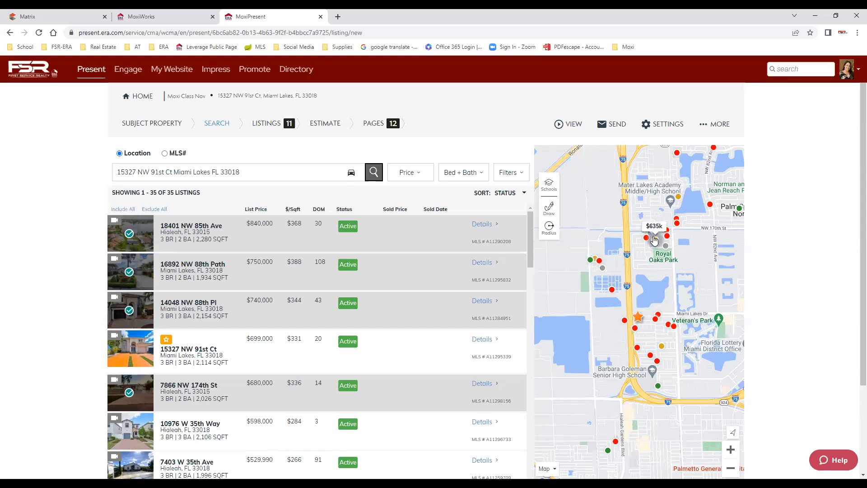
pyautogui.scroll(-4, 409, 416)
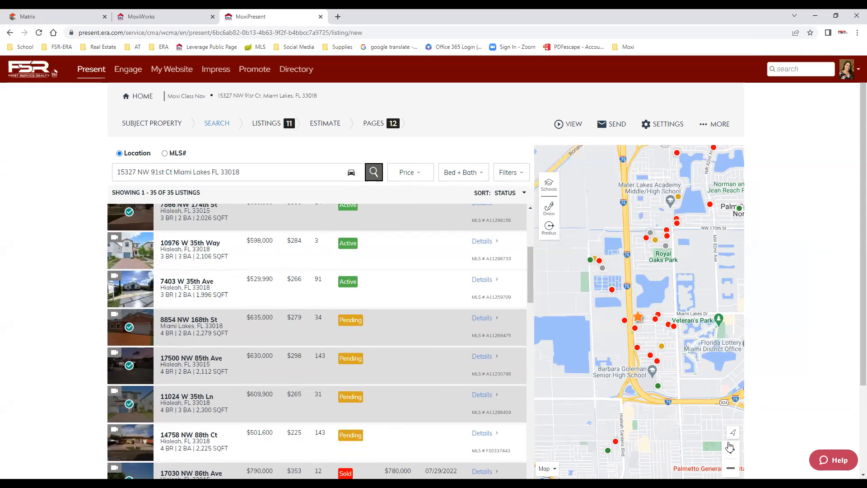
pyautogui.scroll(-3, 778, 350)
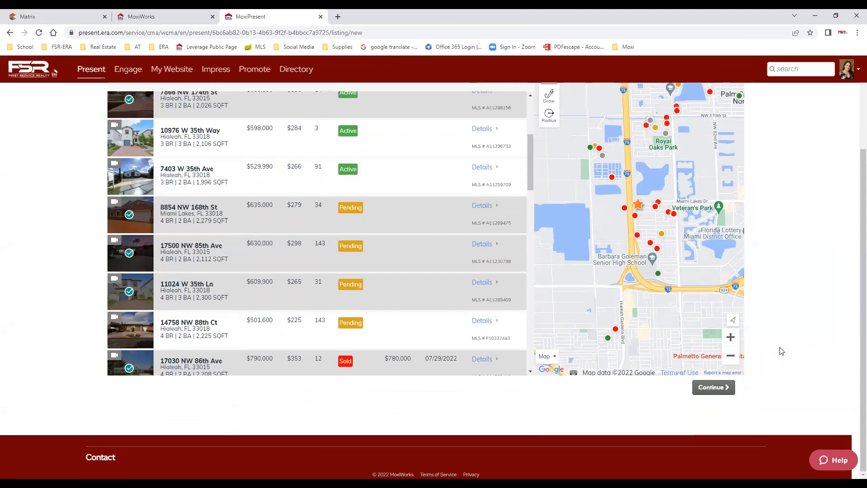
pyautogui.click(711, 388)
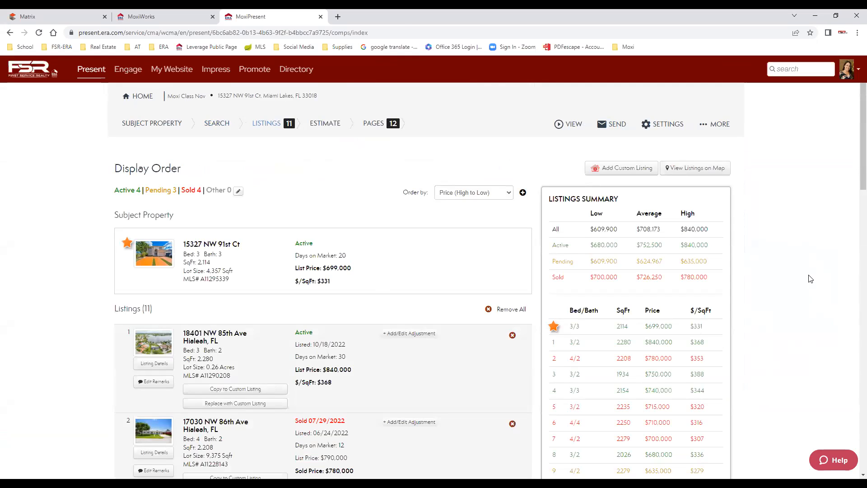
pyautogui.scroll(-7, 804, 283)
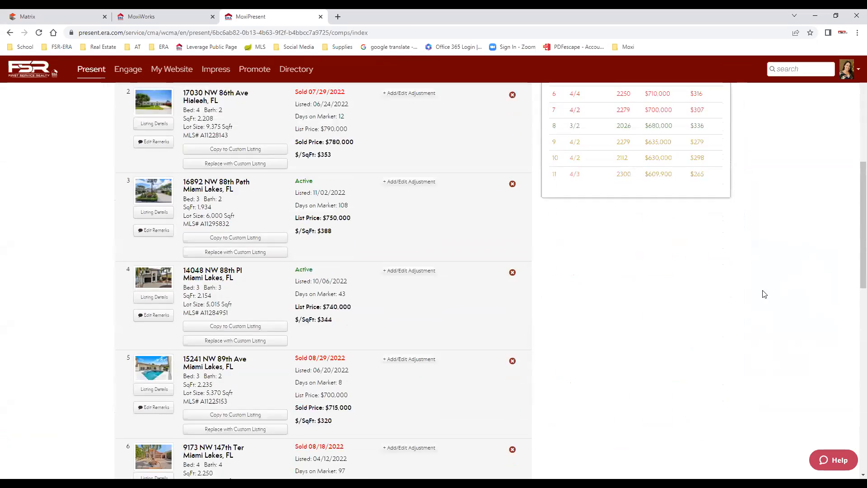
pyautogui.scroll(-12, 764, 294)
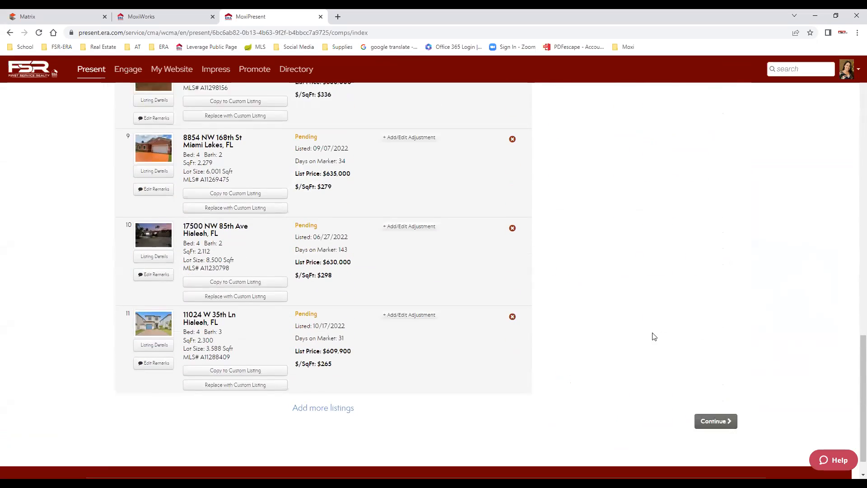
pyautogui.scroll(-1, 655, 336)
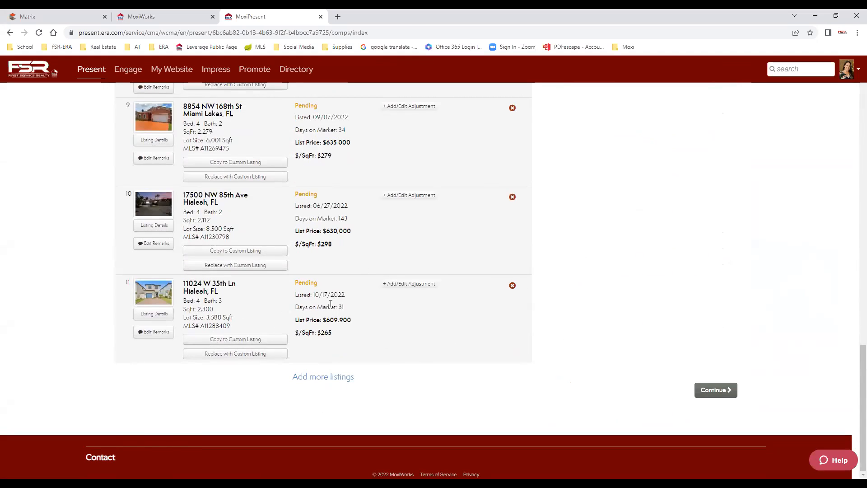
pyautogui.click(512, 286)
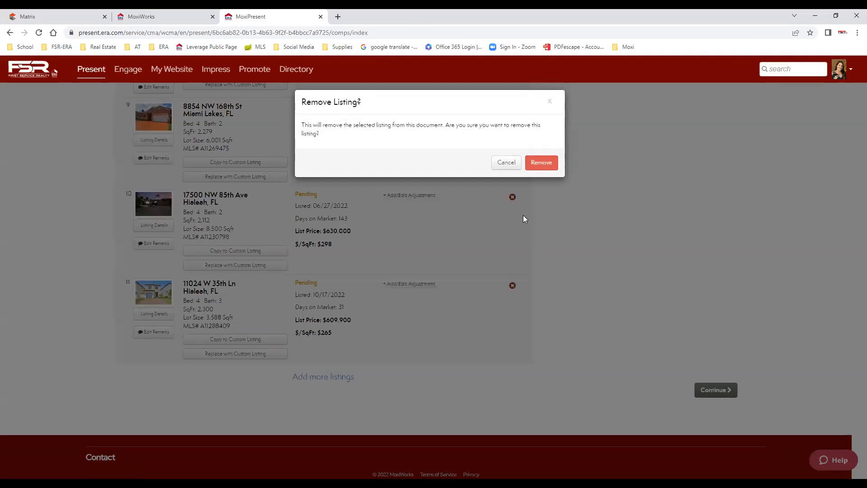
pyautogui.click(542, 162)
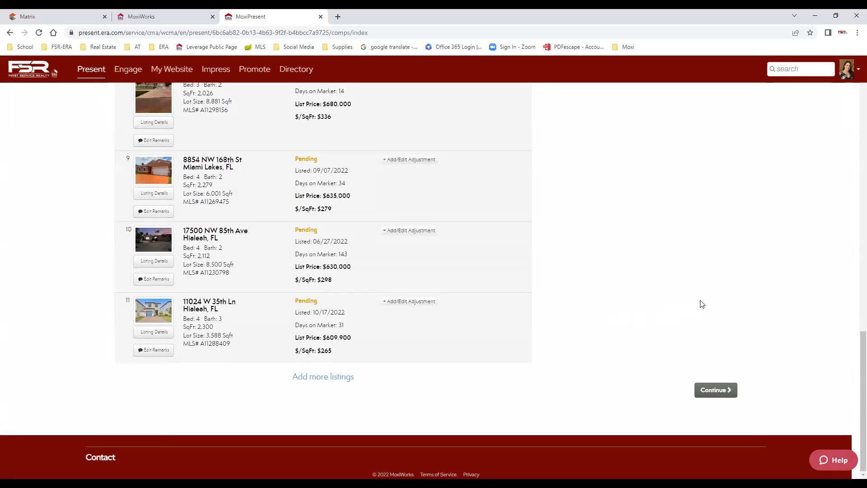
# Keep the 10 listings ordered by Price (High to Low).
pyautogui.scroll(20, 702, 304)
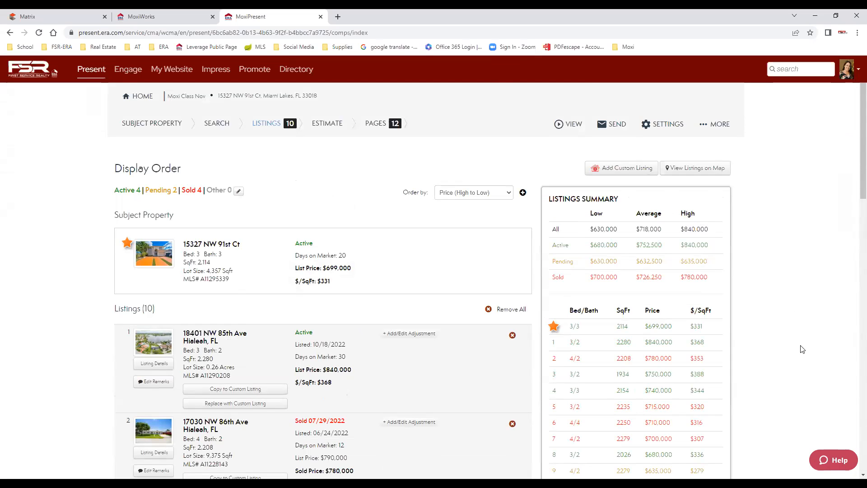
pyautogui.scroll(-2, 792, 329)
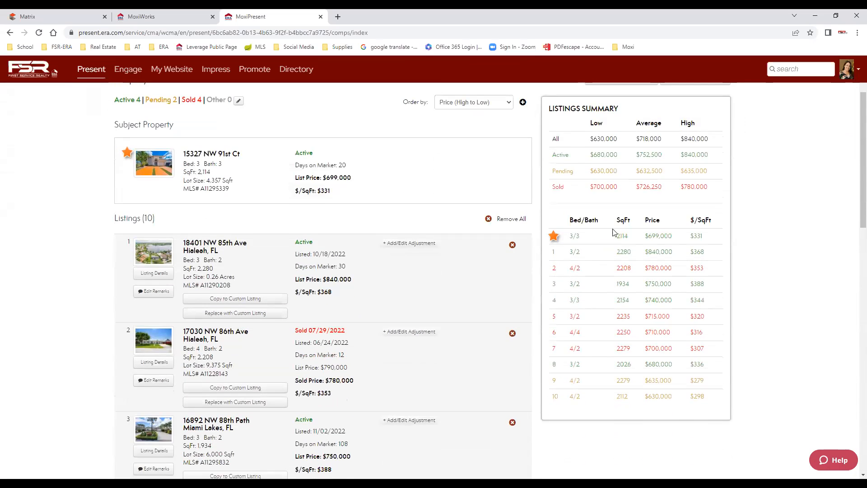
pyautogui.click(509, 104)
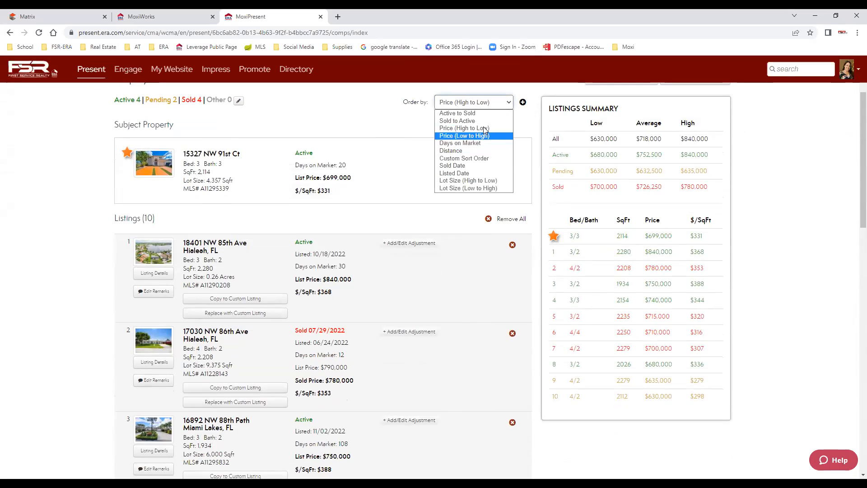
pyautogui.click(771, 254)
pyautogui.scroll(-3, 786, 390)
pyautogui.scroll(-14, 786, 389)
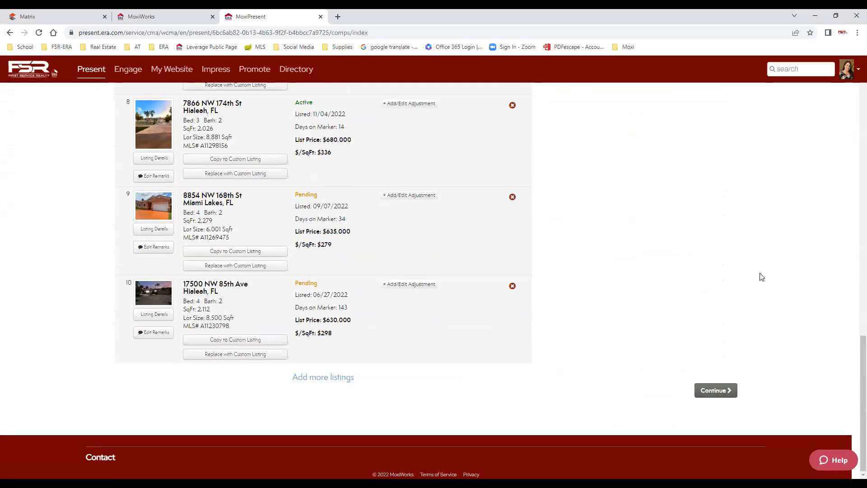
# Continue to the Estimate step and review its pricing statistics.
pyautogui.click(723, 393)
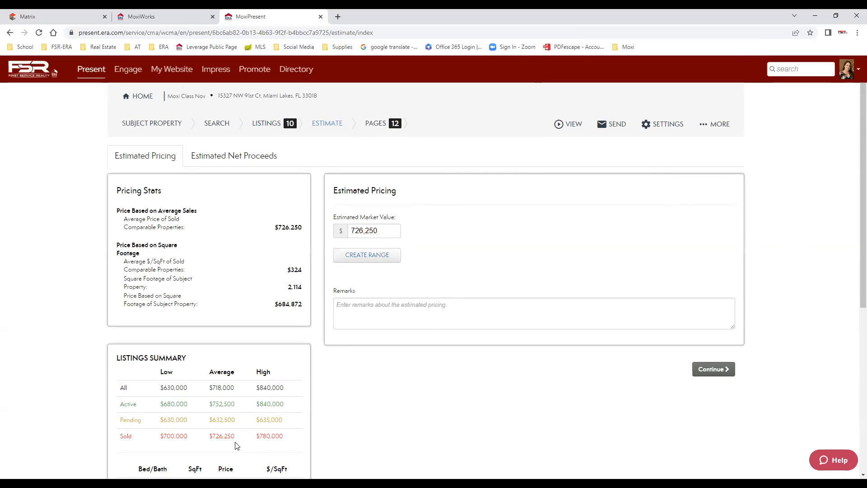
pyautogui.scroll(-1, 238, 426)
pyautogui.scroll(-6, 238, 426)
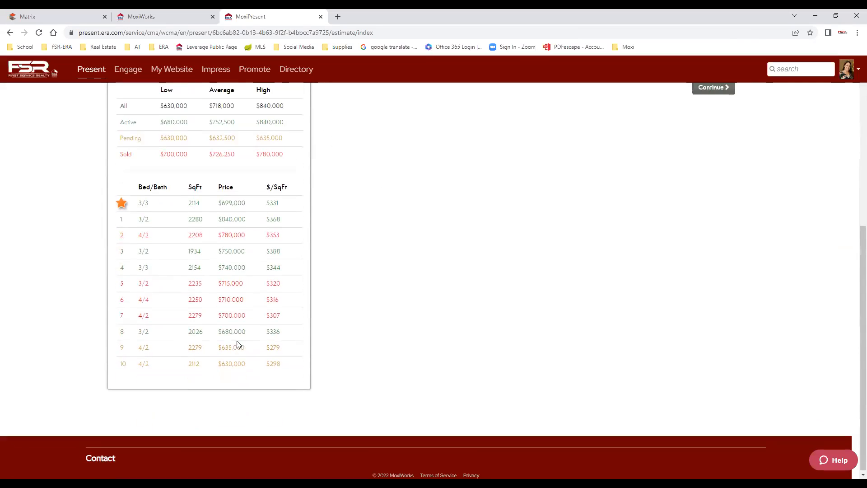
pyautogui.scroll(6, 250, 346)
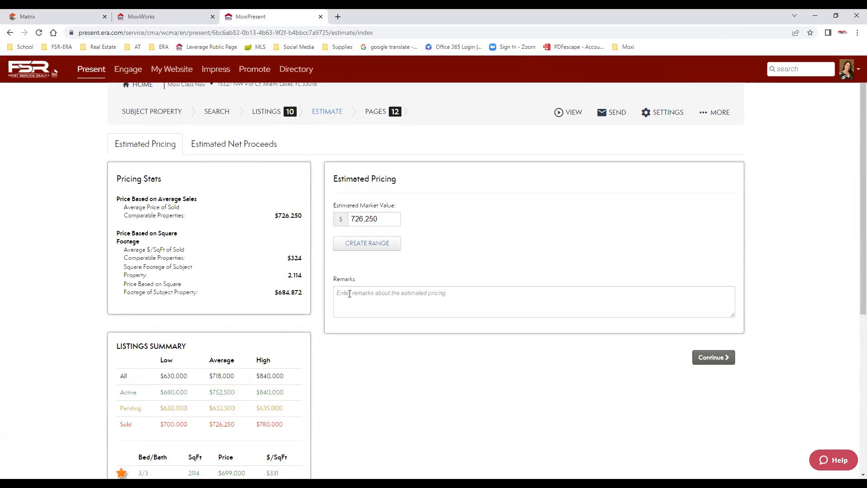
# Start a pricing remark with 'Th', then show the Estimated Net Proceeds form.
pyautogui.click(474, 295)
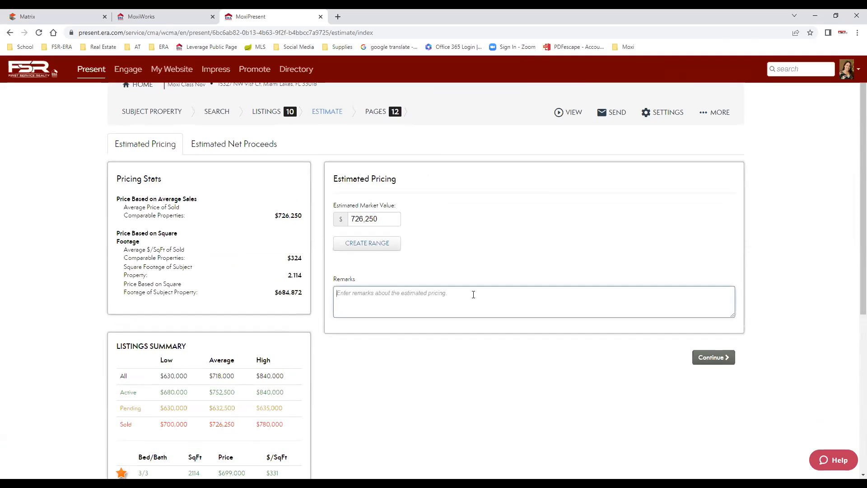
pyautogui.write('Th')
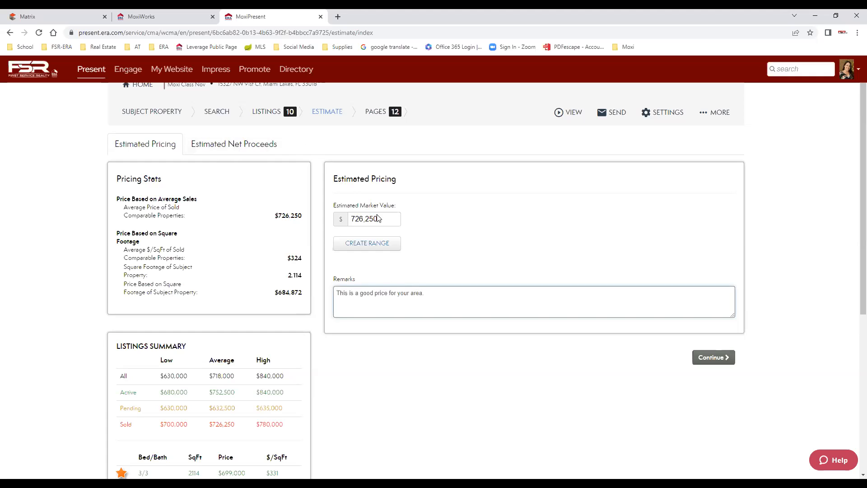
pyautogui.click(251, 145)
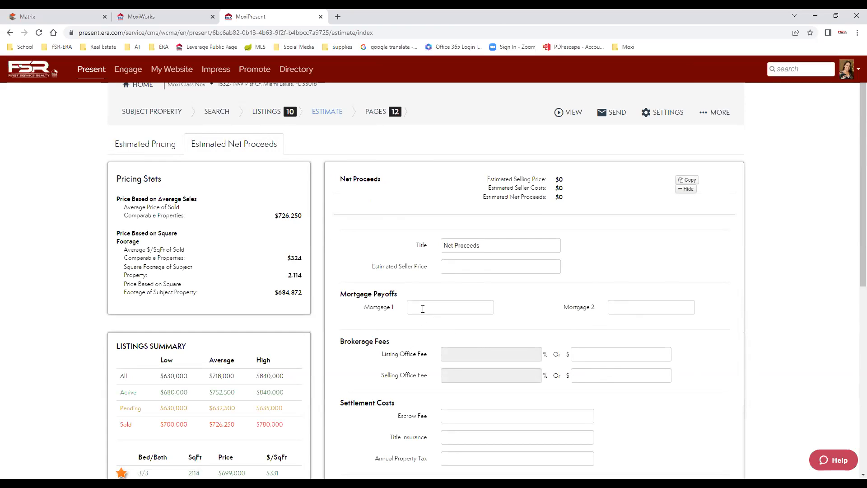
# Enter an estimated seller price of 730000 and a first mortgage of 6000000.
pyautogui.click(451, 265)
pyautogui.write('738')
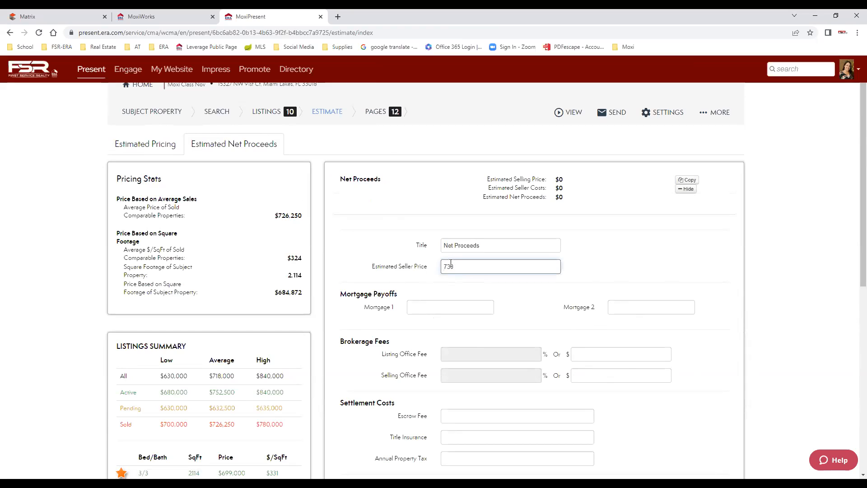
pyautogui.write('0000')
pyautogui.press('Tab')
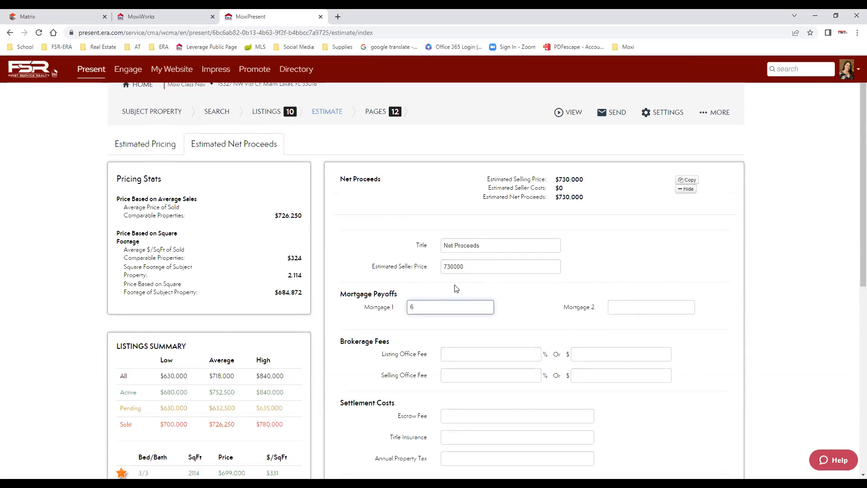
pyautogui.write('6000000')
pyautogui.press('Tab')
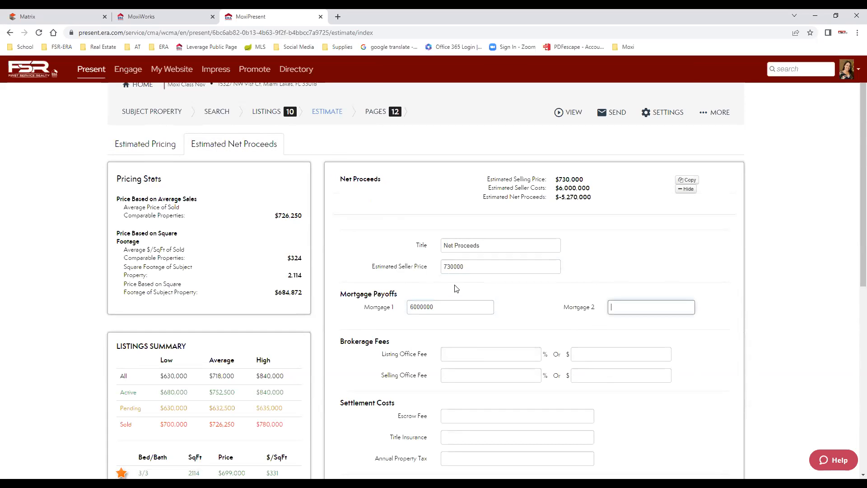
# Set the listing and selling office fees to 3%.
pyautogui.scroll(-1, 560, 373)
pyautogui.scroll(-1, 560, 373)
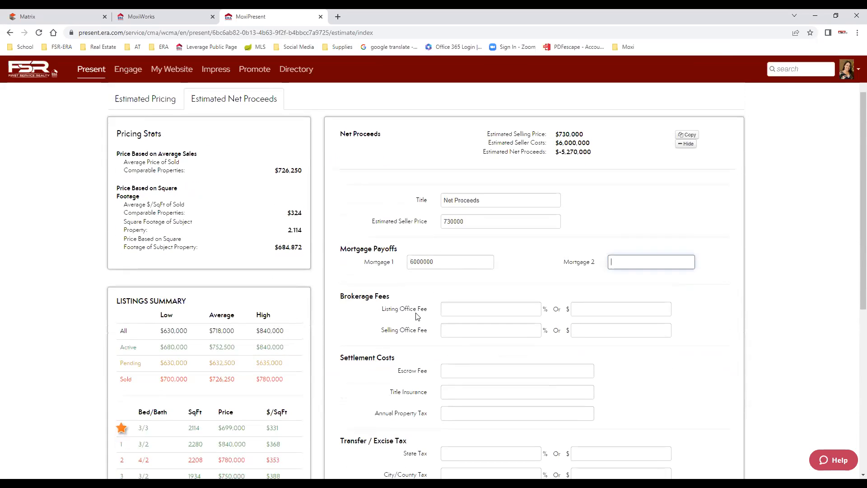
pyautogui.click(512, 311)
pyautogui.click(501, 332)
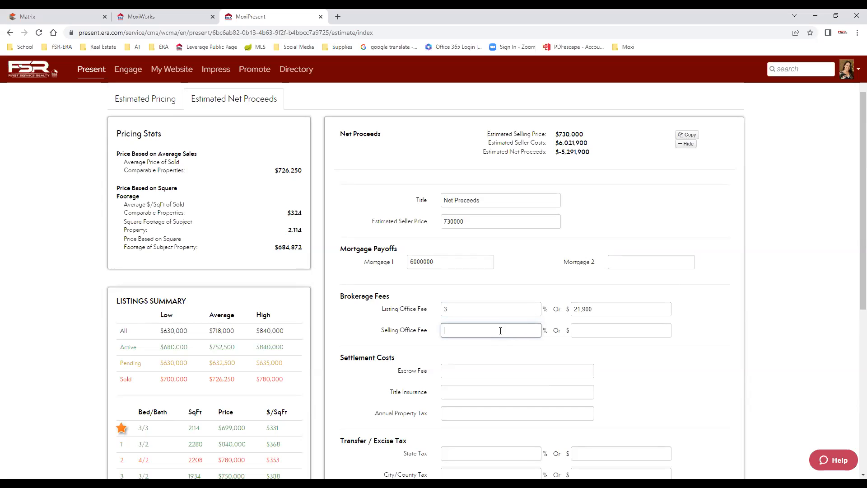
pyautogui.write('3')
pyautogui.press('Tab')
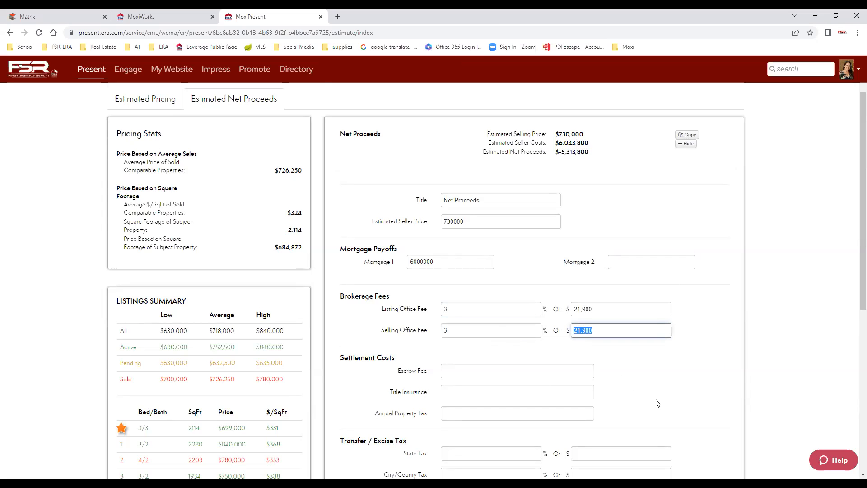
# Continue from the Estimate step to the presentation Pages step.
pyautogui.scroll(-1, 650, 377)
pyautogui.scroll(-4, 650, 372)
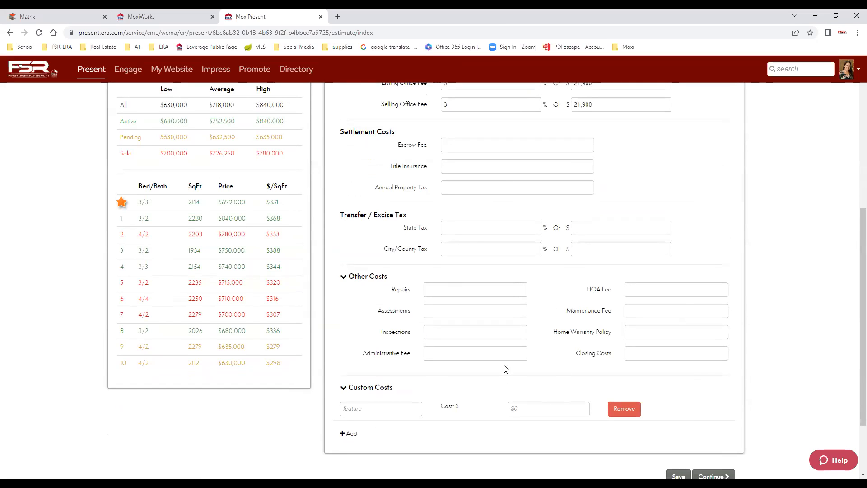
pyautogui.scroll(-2, 505, 367)
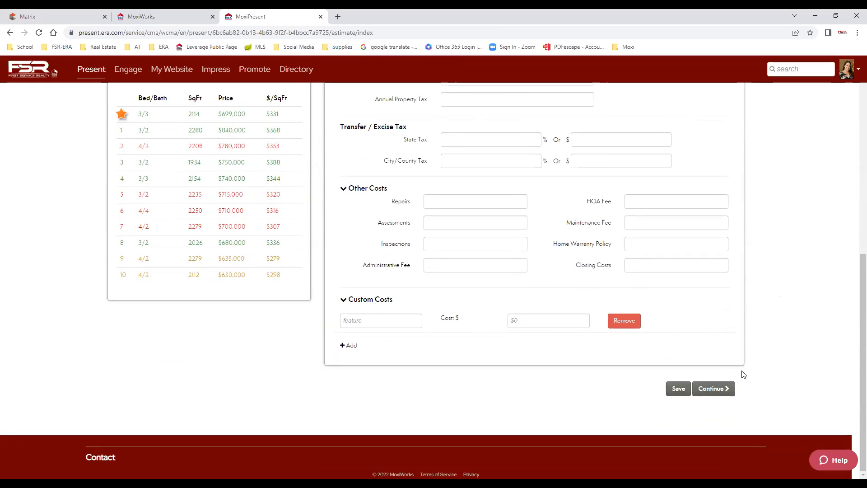
pyautogui.click(721, 389)
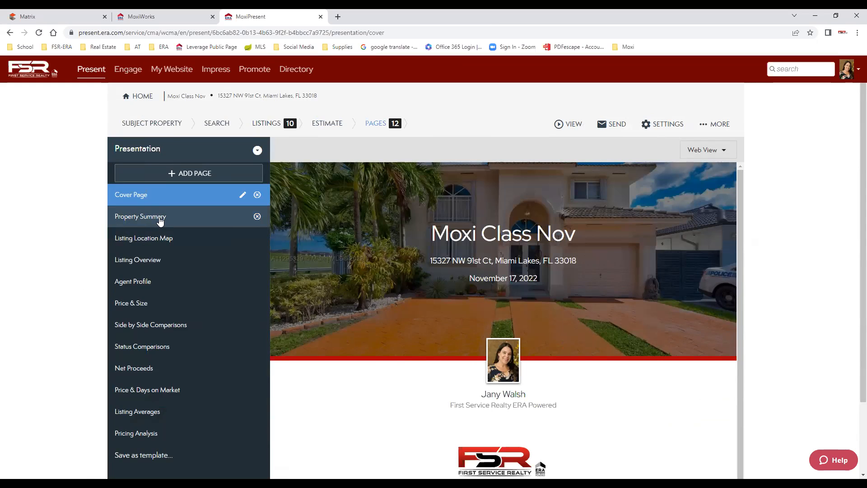
# In the Cover Page settings, turn off Agent photo & info and Date, and turn on Mirror PDF Cover Page.
pyautogui.click(243, 196)
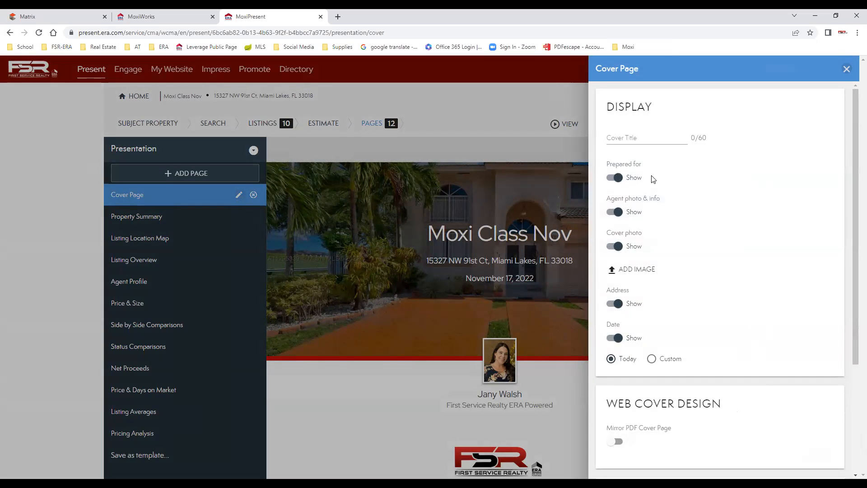
pyautogui.click(615, 212)
pyautogui.click(614, 337)
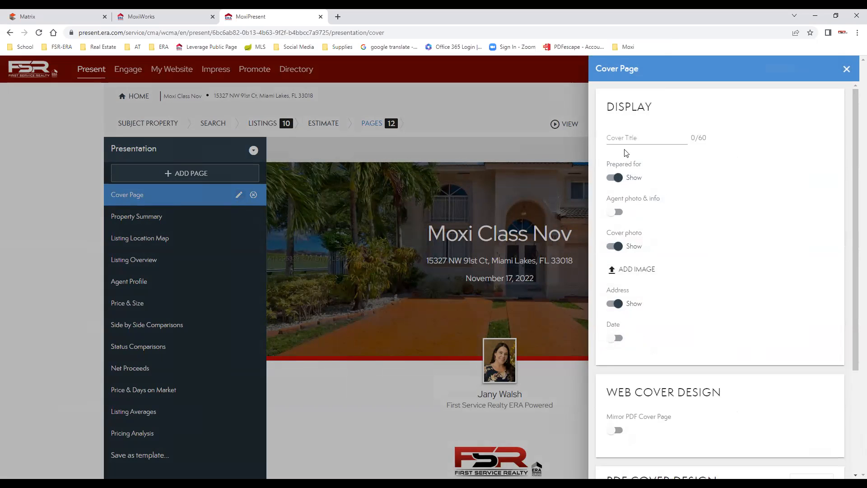
pyautogui.scroll(-3, 760, 401)
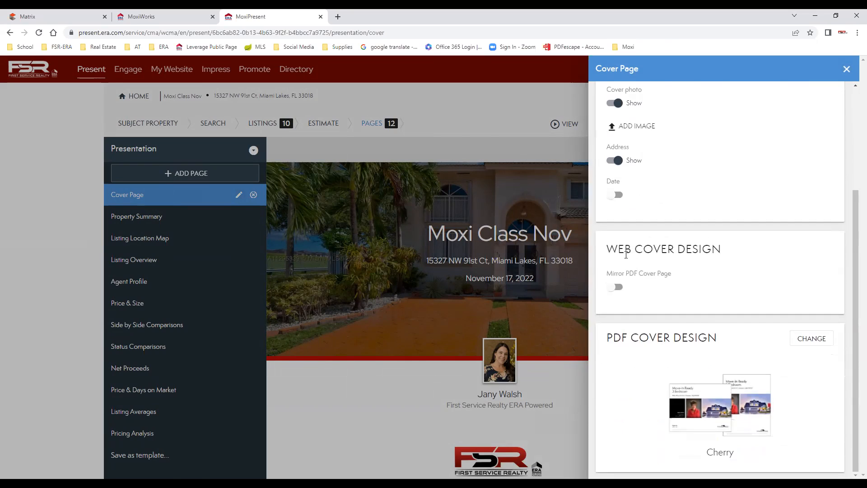
pyautogui.click(619, 289)
pyautogui.scroll(2, 786, 422)
pyautogui.scroll(-2, 765, 414)
# Pick Pike from the PDF cover design list and close the Cover Page panel.
pyautogui.click(812, 341)
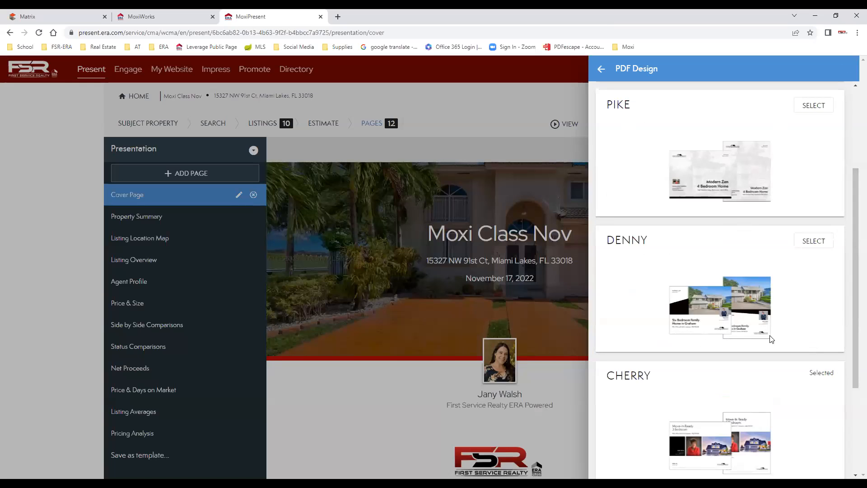
pyautogui.scroll(-3, 772, 339)
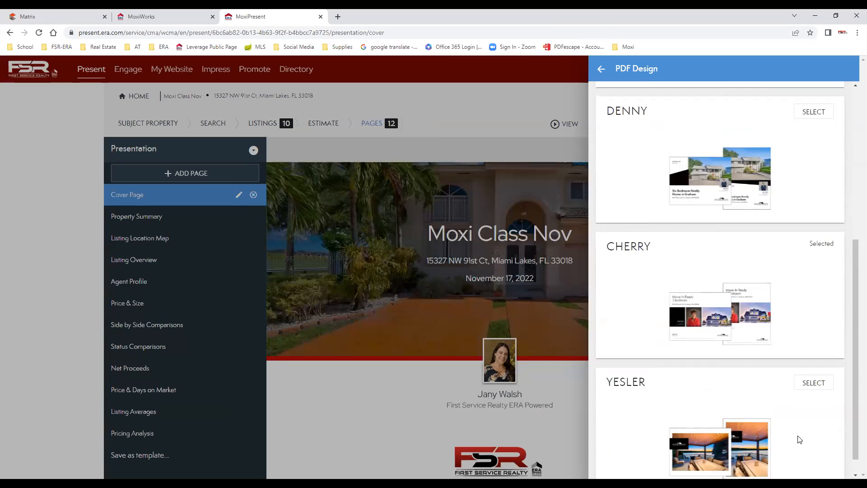
pyautogui.scroll(5, 800, 439)
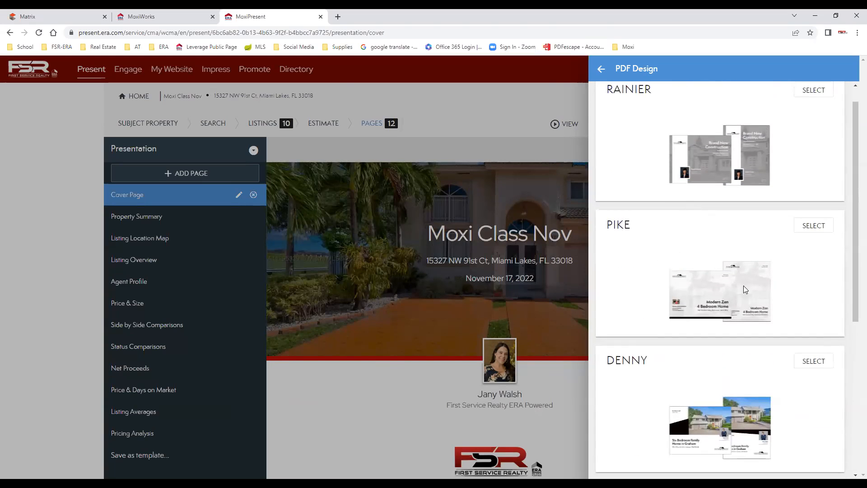
pyautogui.click(815, 229)
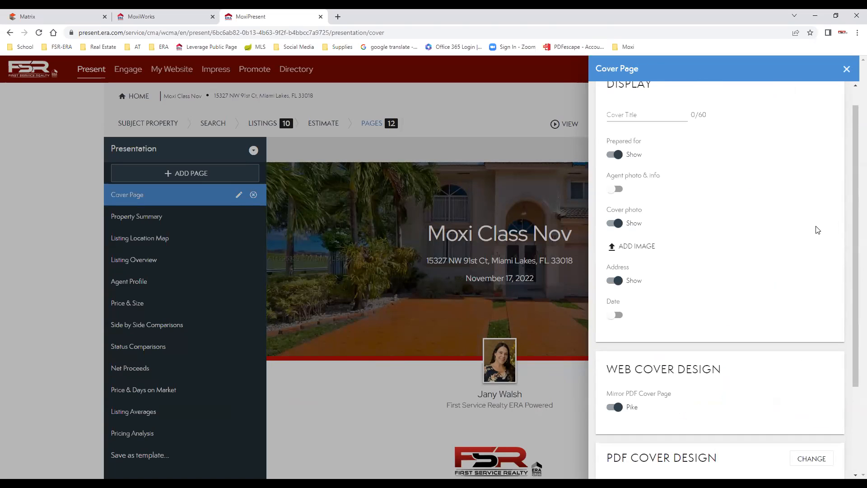
pyautogui.scroll(-3, 767, 256)
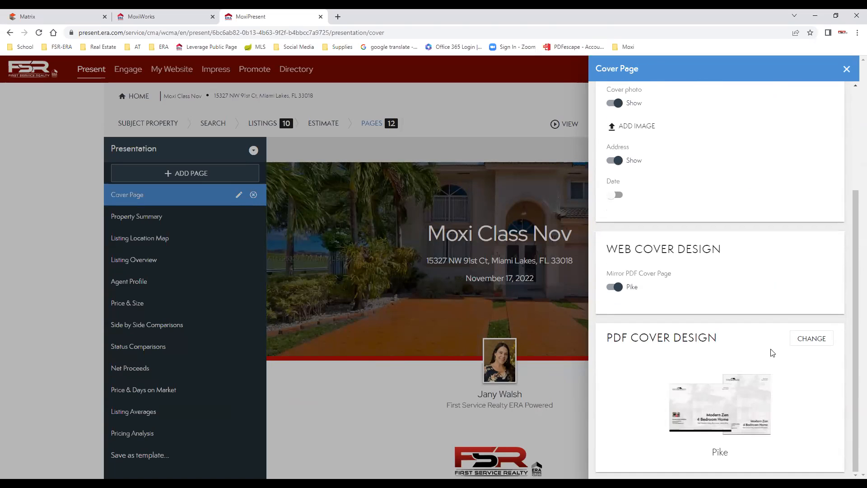
pyautogui.scroll(3, 775, 261)
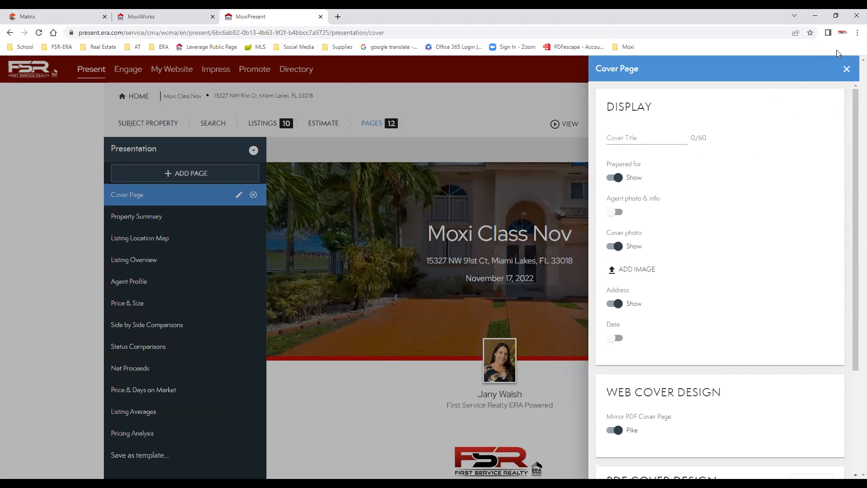
pyautogui.click(847, 70)
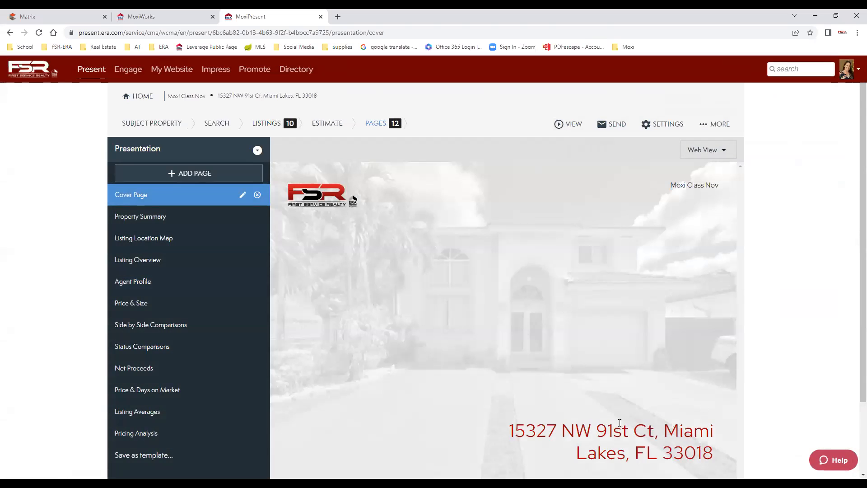
# Turn off the cover's Prepared for toggle, then preview the Property Summary page.
pyautogui.scroll(-2, 520, 276)
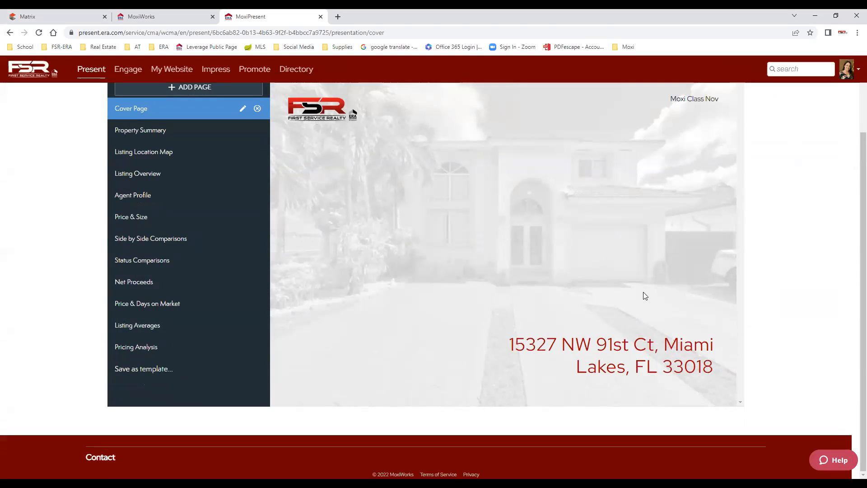
pyautogui.scroll(1, 643, 292)
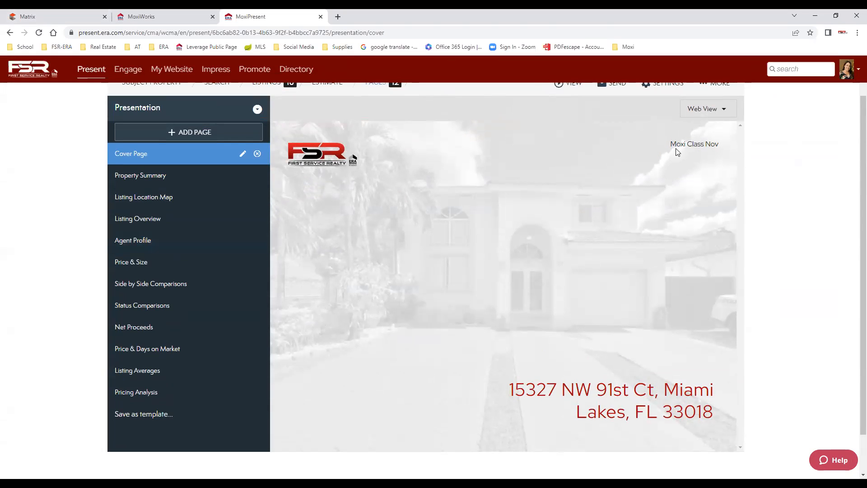
pyautogui.click(242, 153)
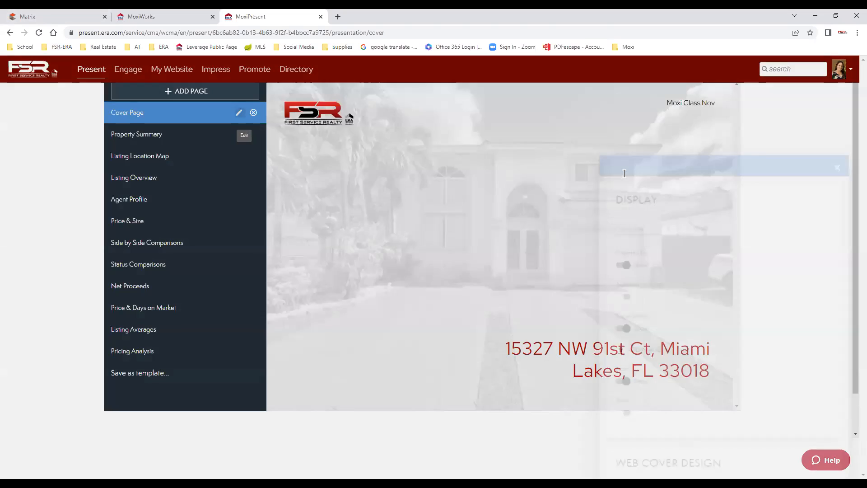
pyautogui.click(618, 178)
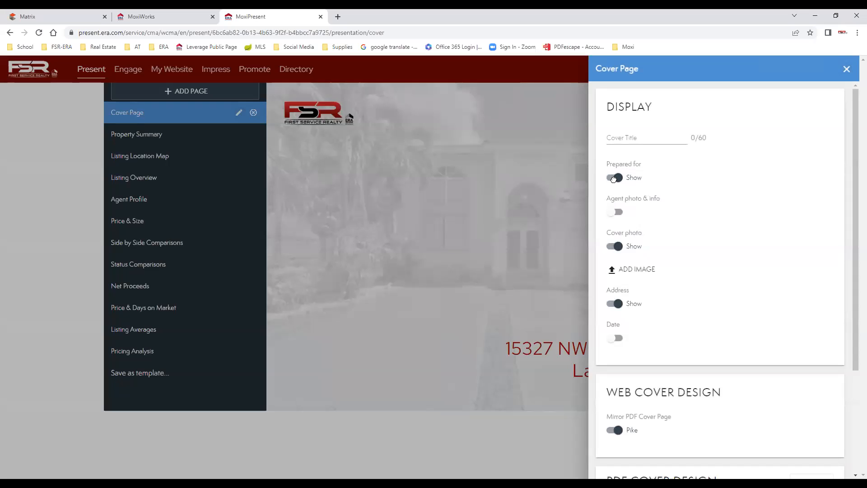
pyautogui.click(848, 68)
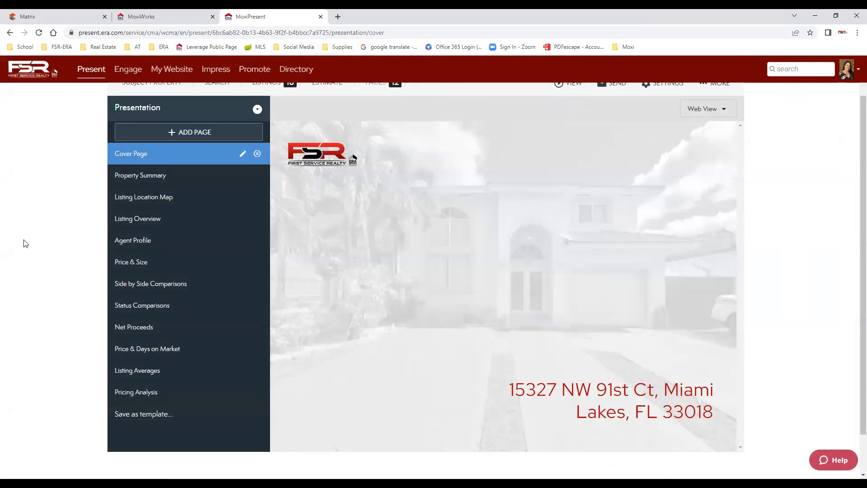
pyautogui.click(149, 176)
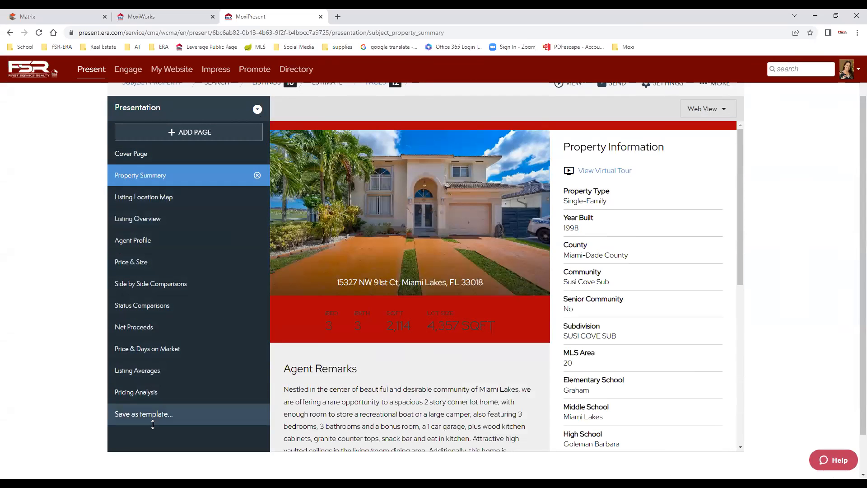
# Preview Listing Location Map, Listing Overview, Agent Profile, Price & Size, Side by Side, Status Comparisons and Net Proceeds pages.
pyautogui.scroll(-3, 699, 298)
pyautogui.scroll(-5, 694, 312)
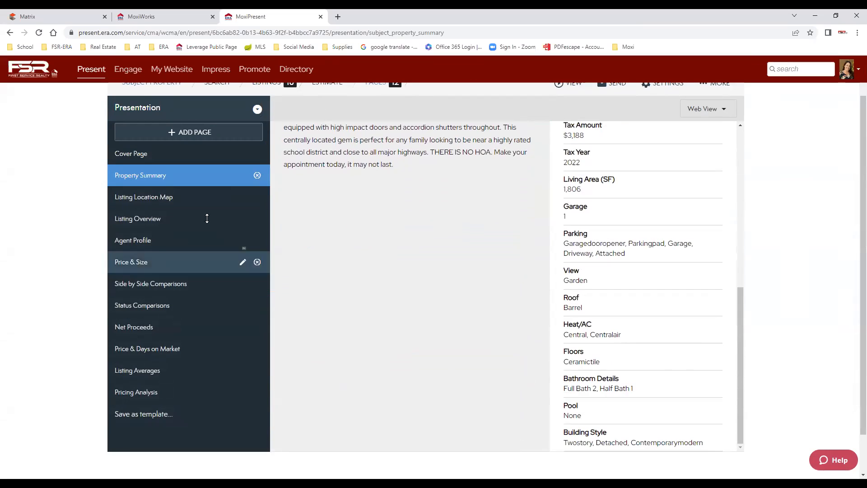
pyautogui.click(167, 197)
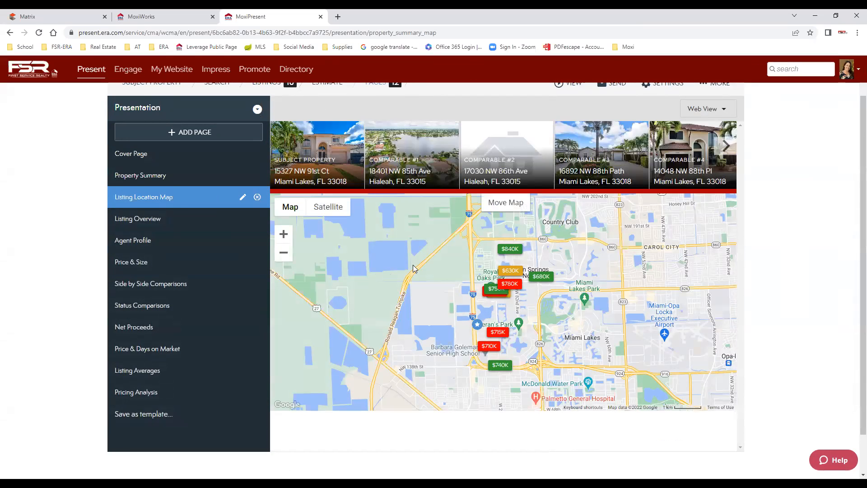
pyautogui.click(138, 221)
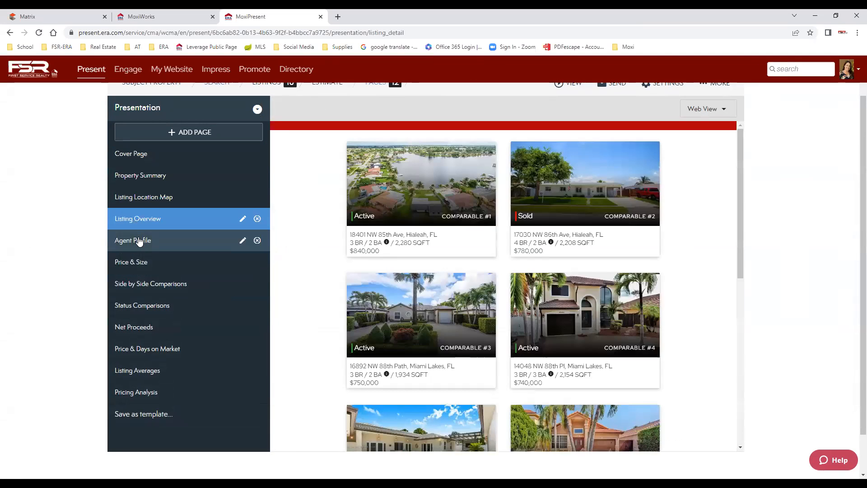
pyautogui.click(136, 245)
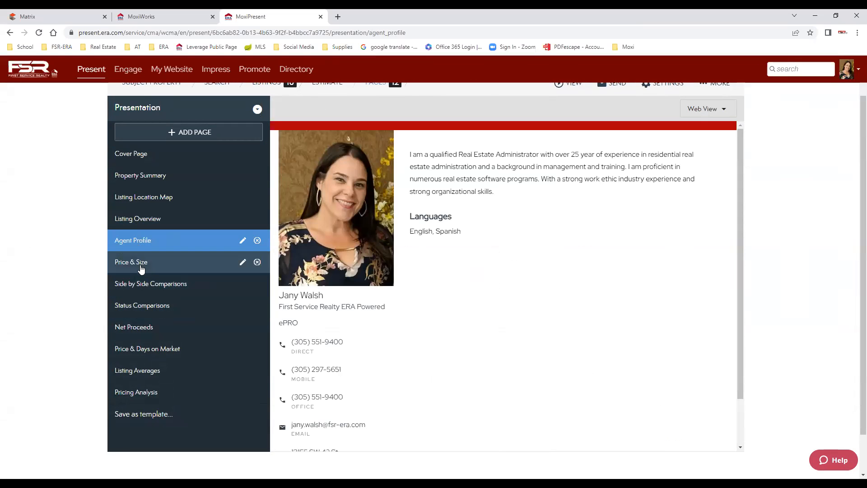
pyautogui.click(137, 263)
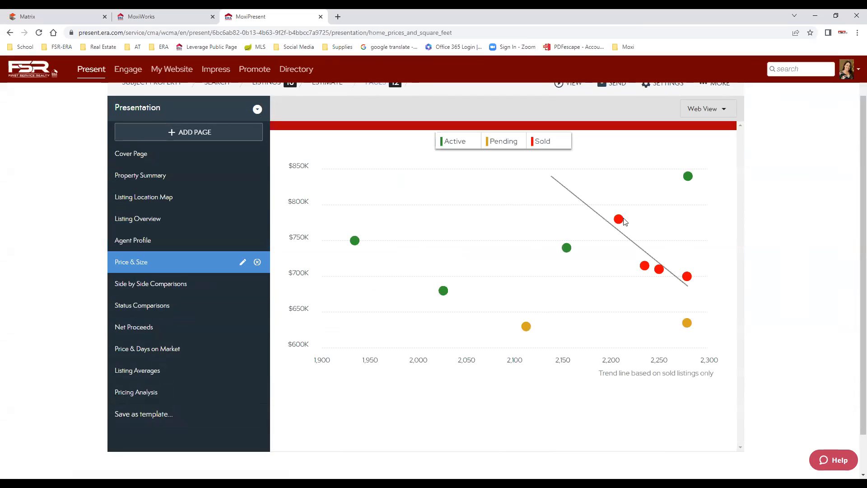
pyautogui.click(178, 286)
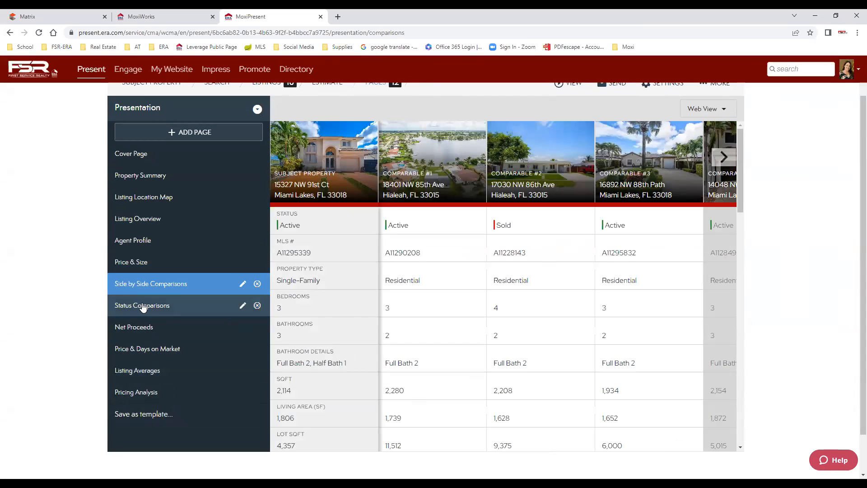
pyautogui.click(144, 309)
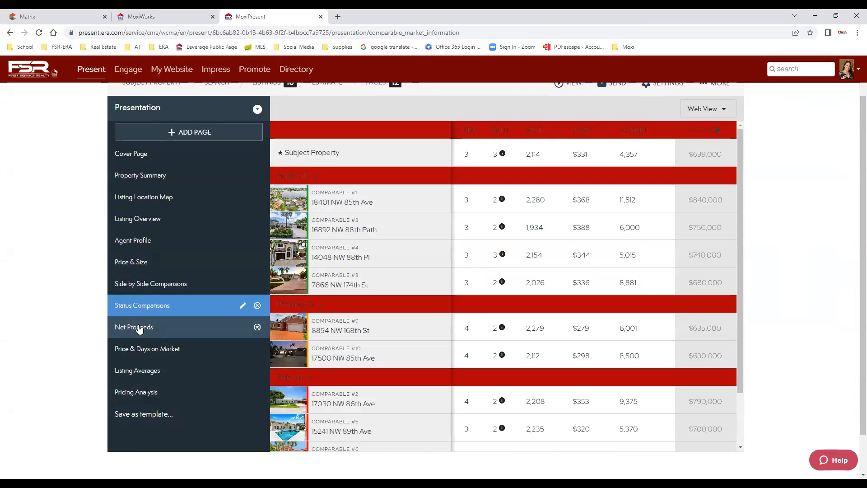
pyautogui.click(198, 324)
pyautogui.scroll(1, 673, 373)
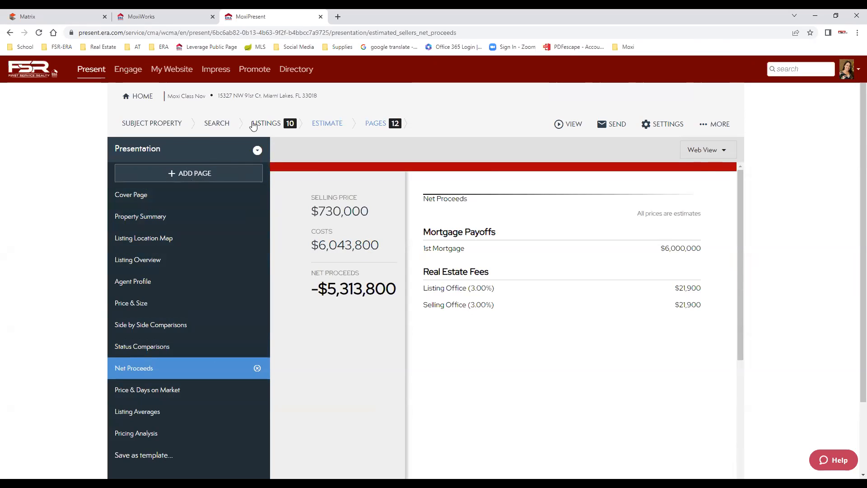
# Go via Subject Property and Search back to the Estimate step showing the $726,250 market value.
pyautogui.click(165, 129)
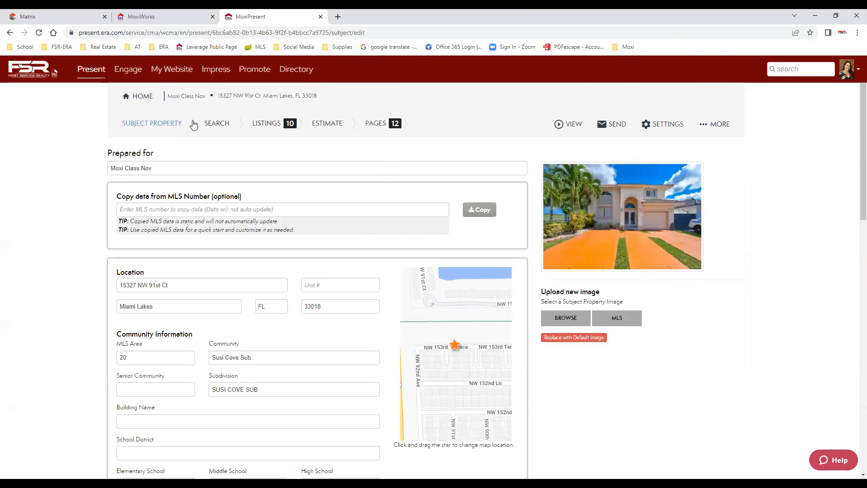
pyautogui.scroll(-5, 595, 385)
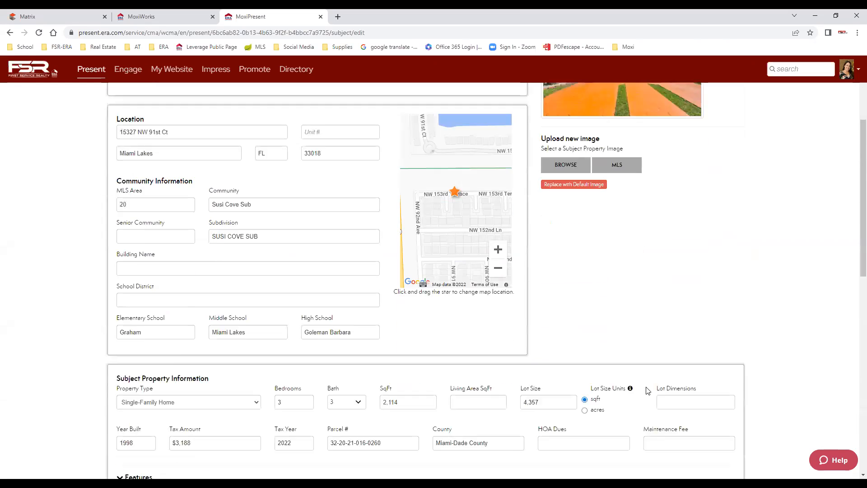
pyautogui.scroll(4, 363, 262)
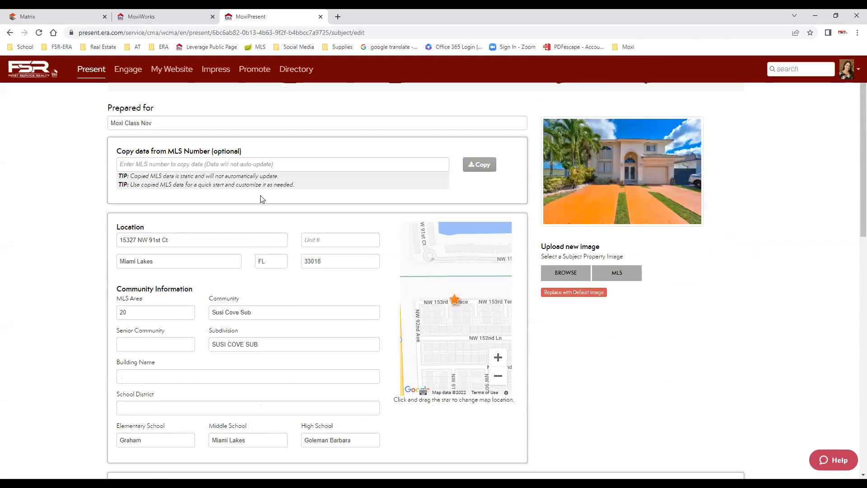
pyautogui.scroll(2, 262, 196)
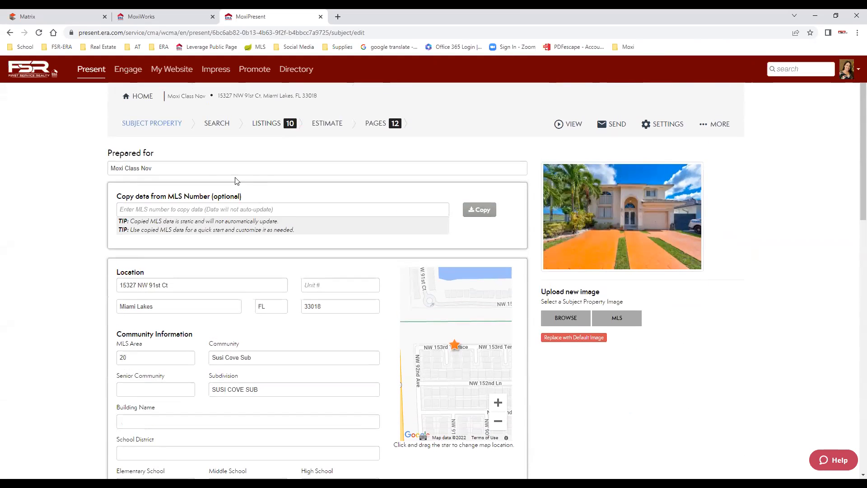
pyautogui.click(221, 125)
pyautogui.click(324, 124)
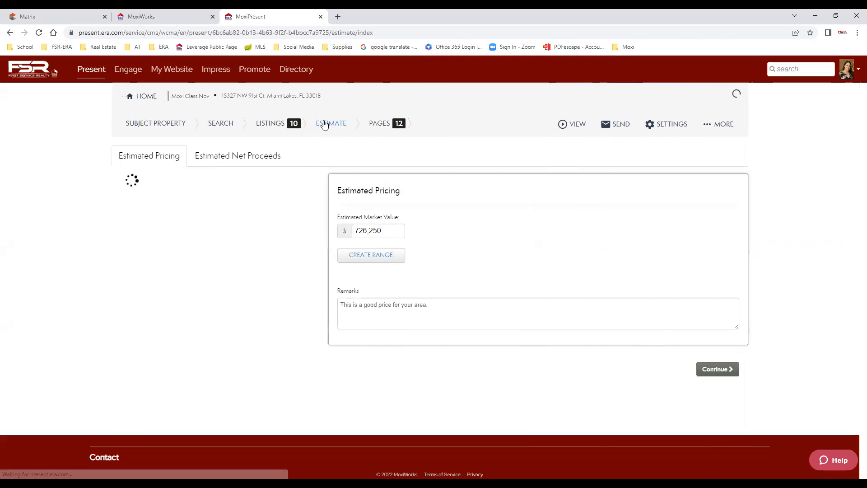
# Correct Mortgage 1 to $600,000 and view the Net Proceeds page now showing $86,200.
pyautogui.click(214, 157)
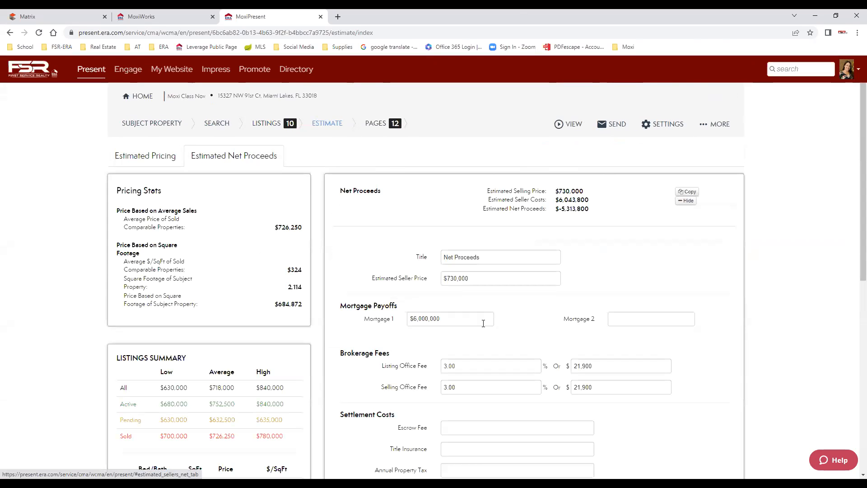
pyautogui.click(456, 319)
pyautogui.write('6000')
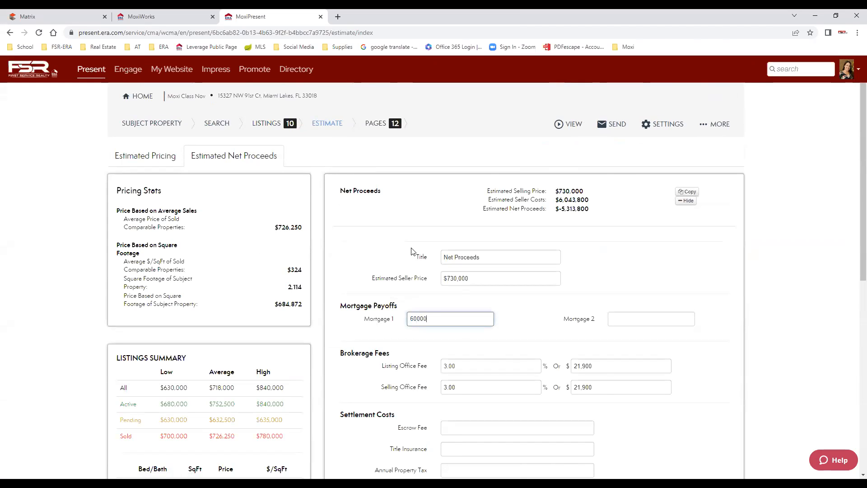
pyautogui.scroll(-8, 738, 372)
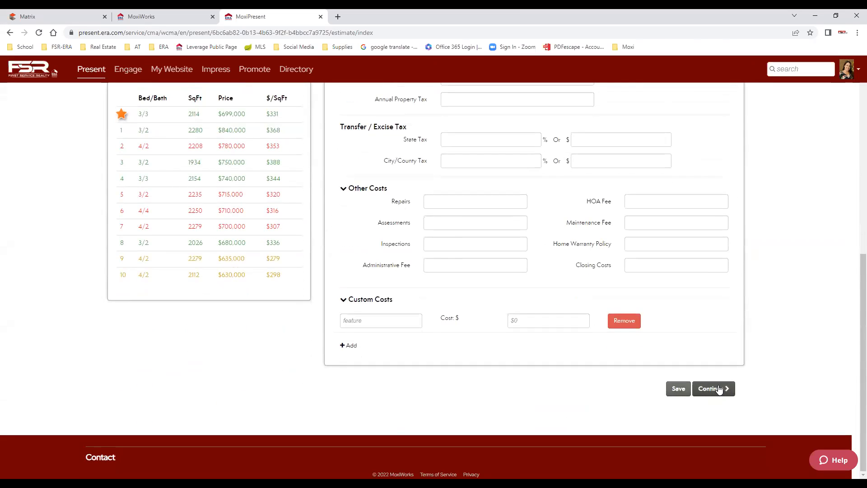
pyautogui.click(721, 392)
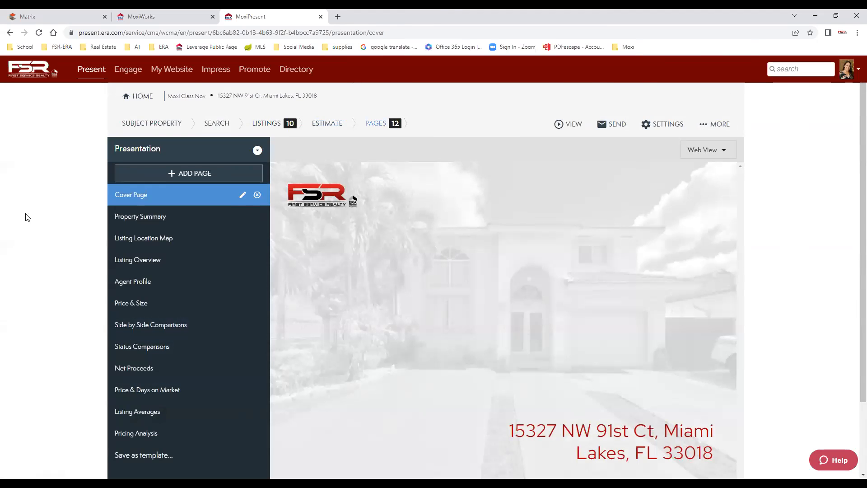
pyautogui.click(140, 371)
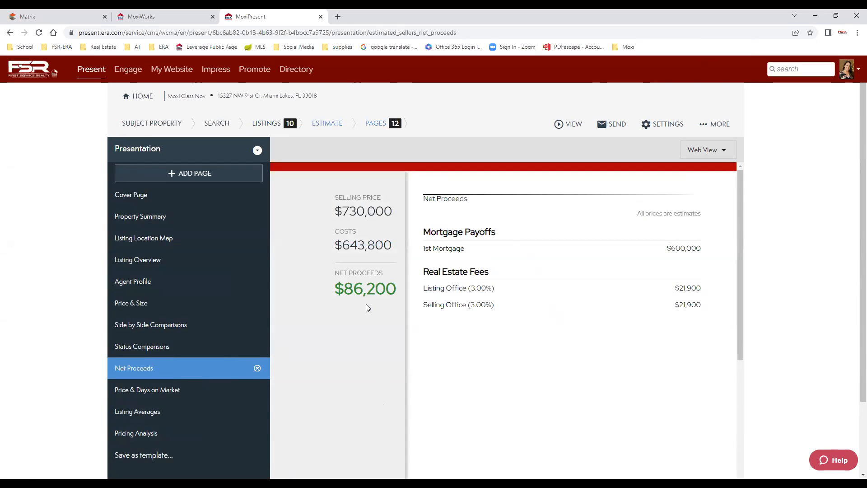
# Check the $86,200 net proceeds, then review Price & Days on Market, Listing Averages and Pricing Analysis ($726,250).
pyautogui.scroll(-2, 228, 404)
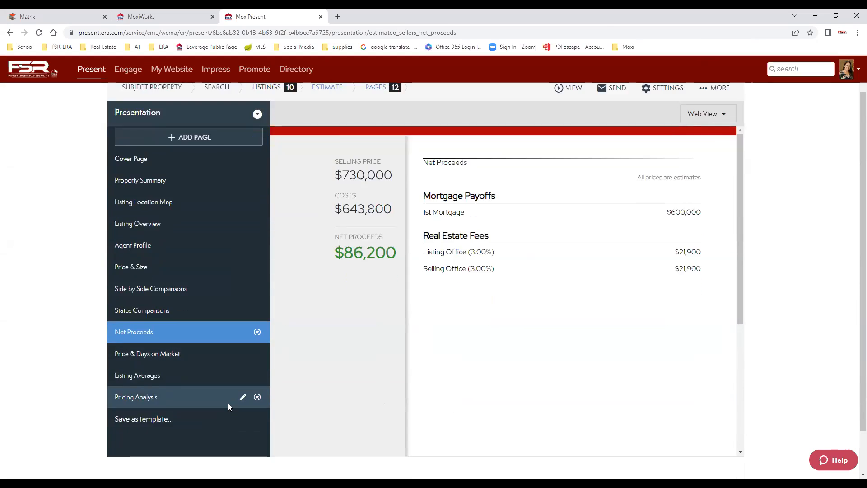
pyautogui.click(160, 309)
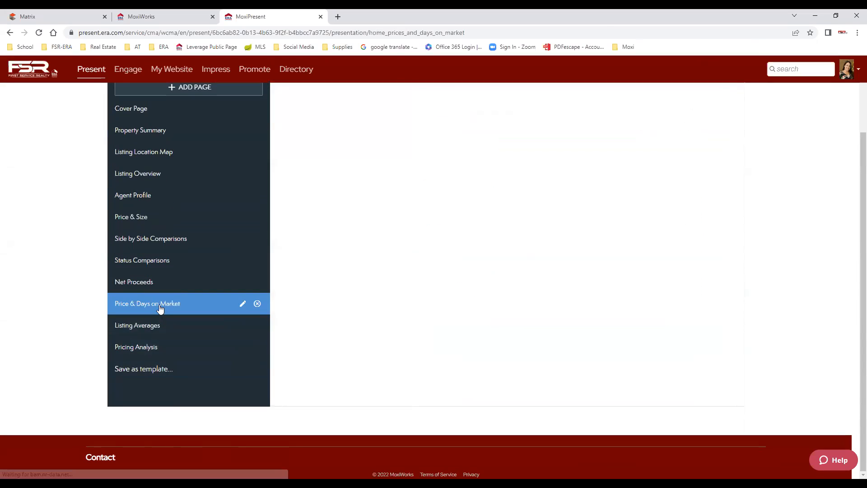
pyautogui.click(139, 327)
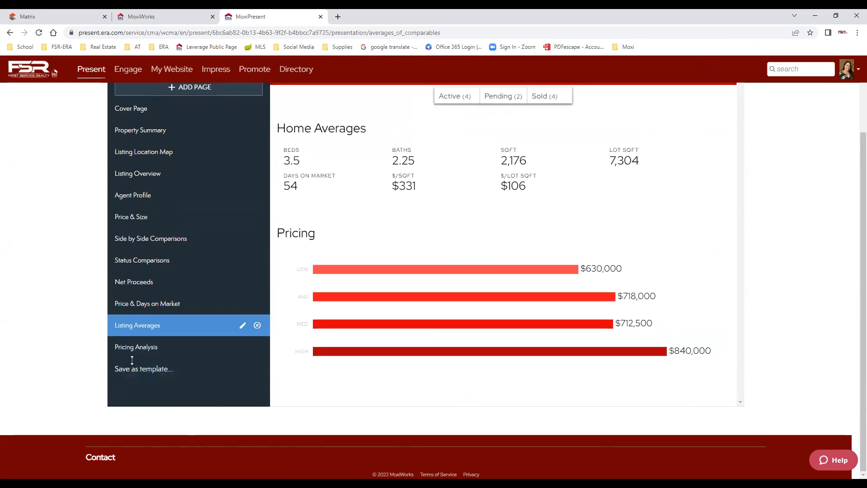
pyautogui.click(141, 349)
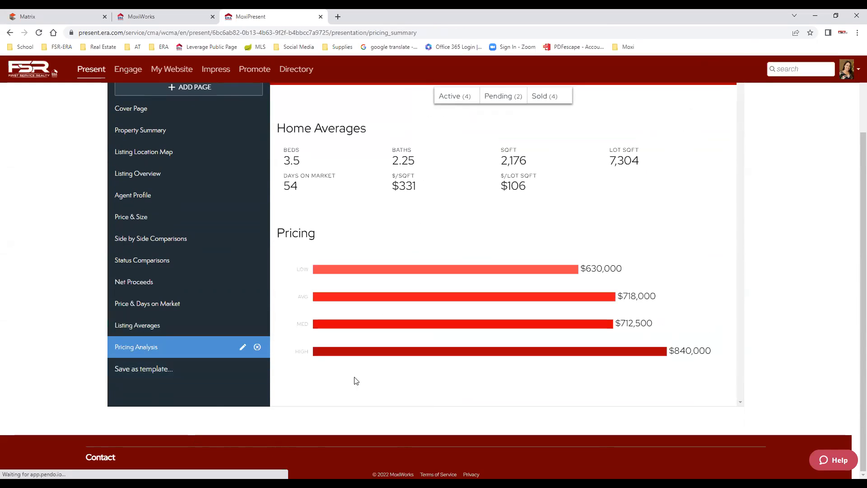
pyautogui.scroll(-1, 643, 348)
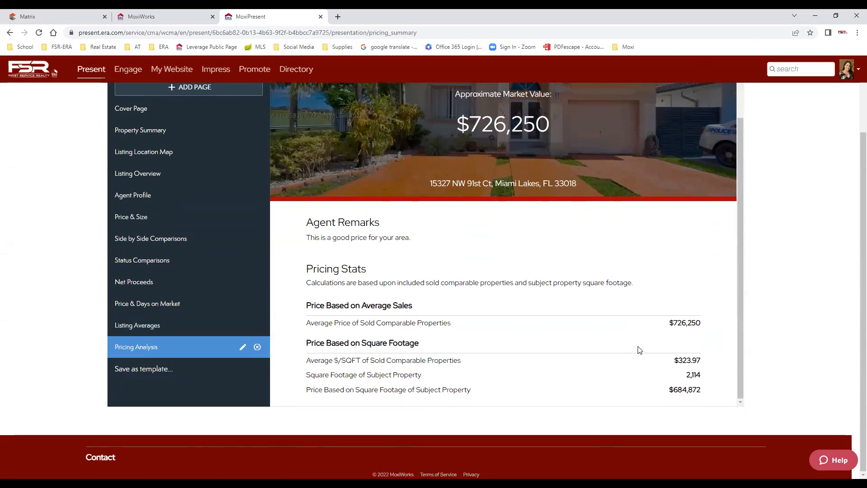
pyautogui.scroll(1, 639, 345)
pyautogui.scroll(2, 253, 258)
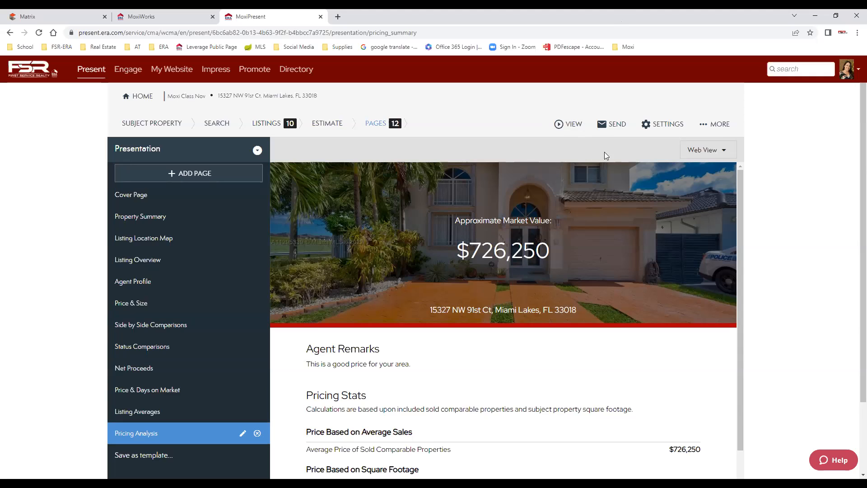
# Start adding a page from the library and browse your own saved custom pages.
pyautogui.click(183, 175)
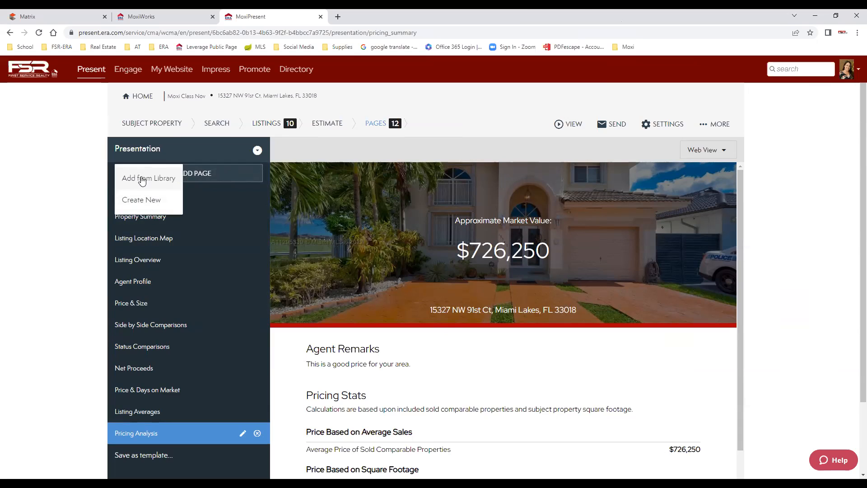
pyautogui.click(142, 181)
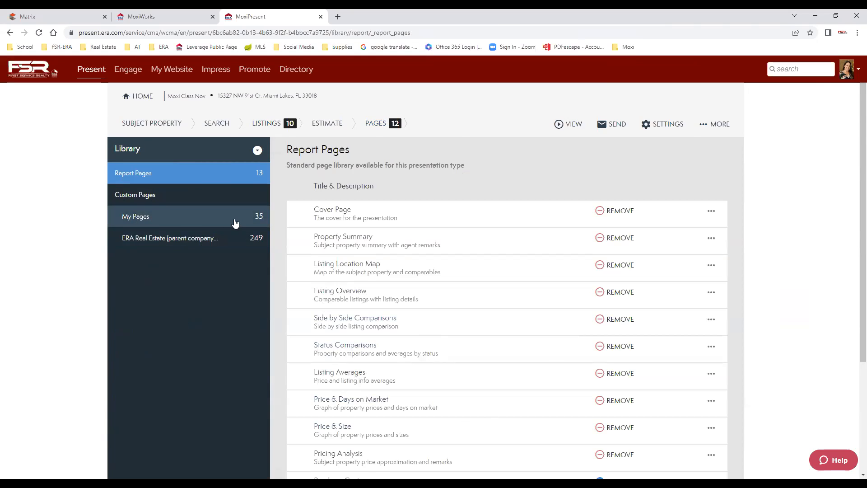
pyautogui.click(140, 219)
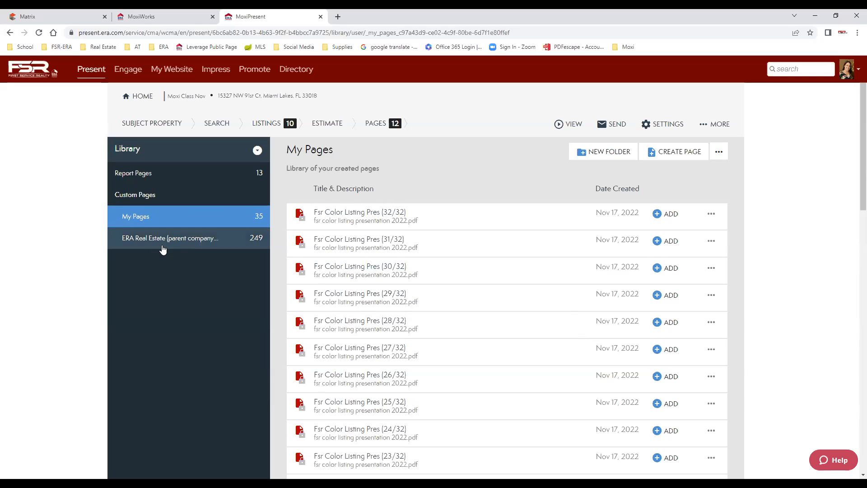
# Browse ERA Real Estate > ERA CLASSIC > CLASSIC | LISTING > CLASSIC LISTING PAGES and scan its pages.
pyautogui.click(177, 242)
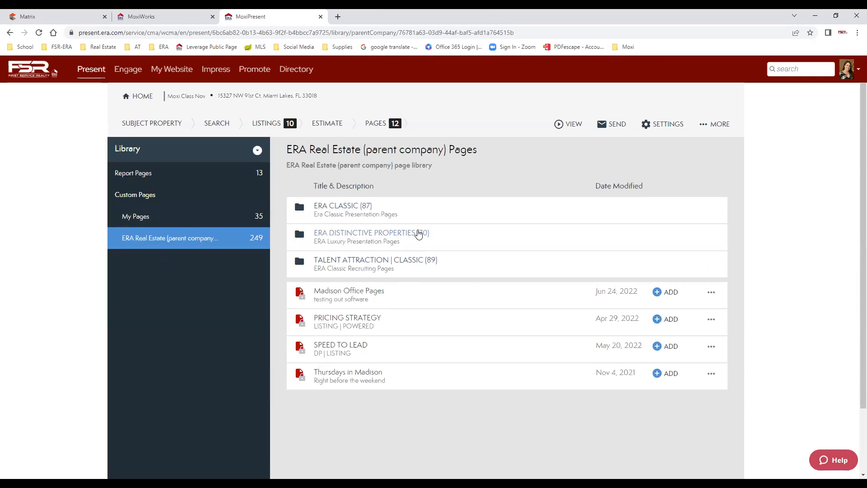
pyautogui.click(340, 207)
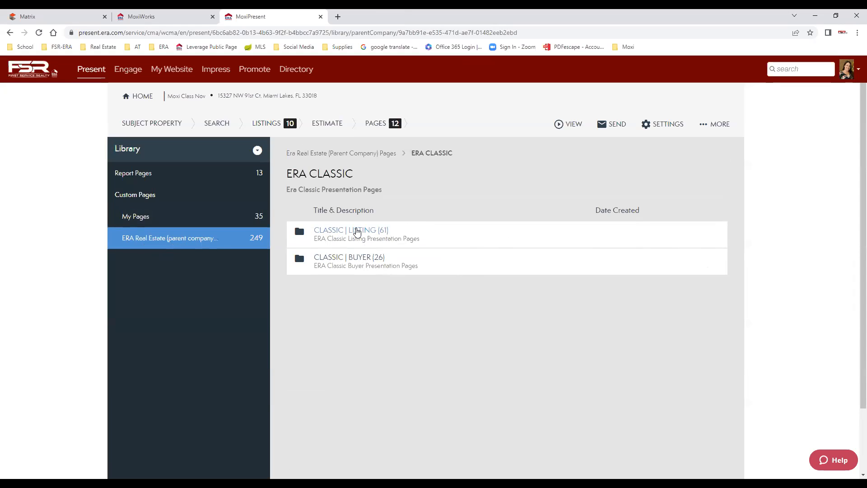
pyautogui.click(358, 231)
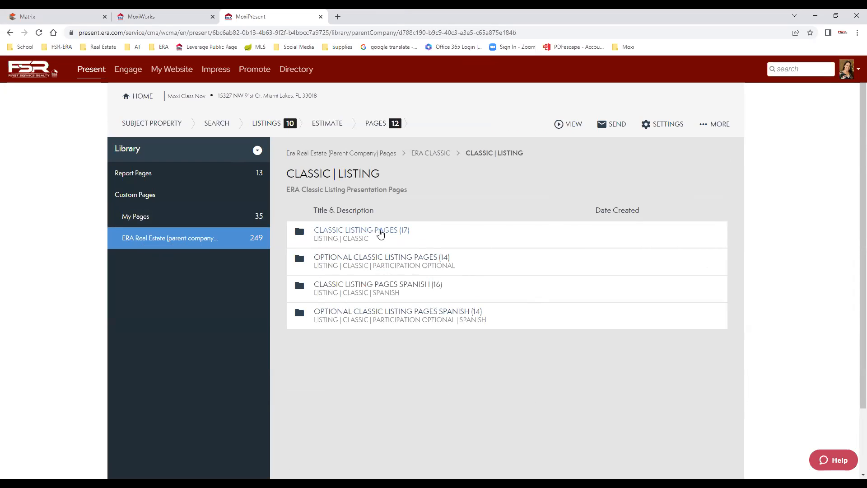
pyautogui.click(390, 230)
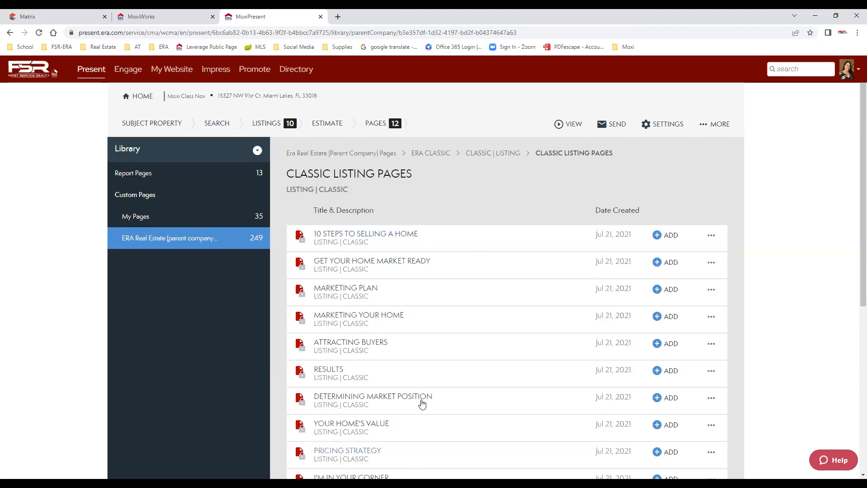
pyautogui.scroll(-2, 422, 406)
pyautogui.scroll(-5, 407, 407)
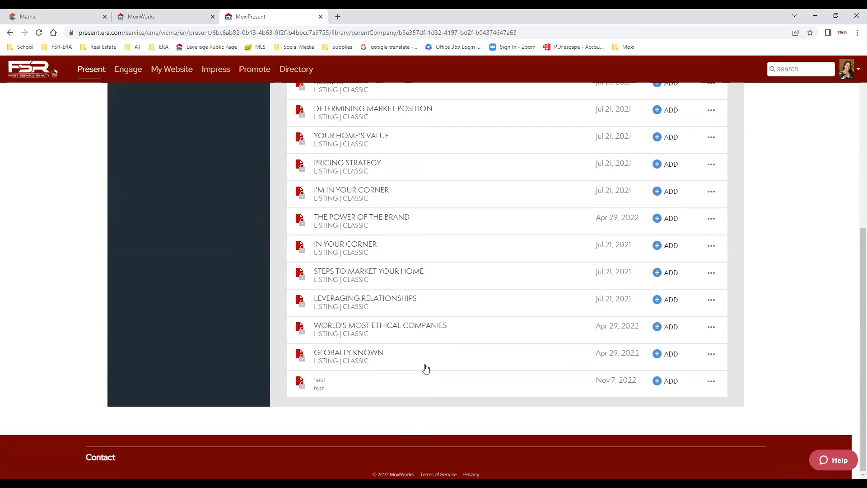
pyautogui.scroll(3, 427, 357)
pyautogui.scroll(2, 427, 357)
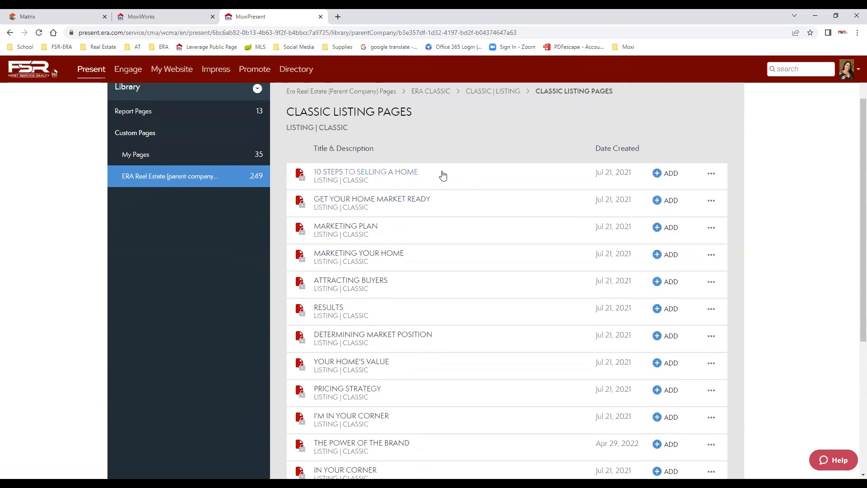
# Preview and add 10 STEPS TO SELLING A HOME, then view the 13-page list.
pyautogui.click(403, 173)
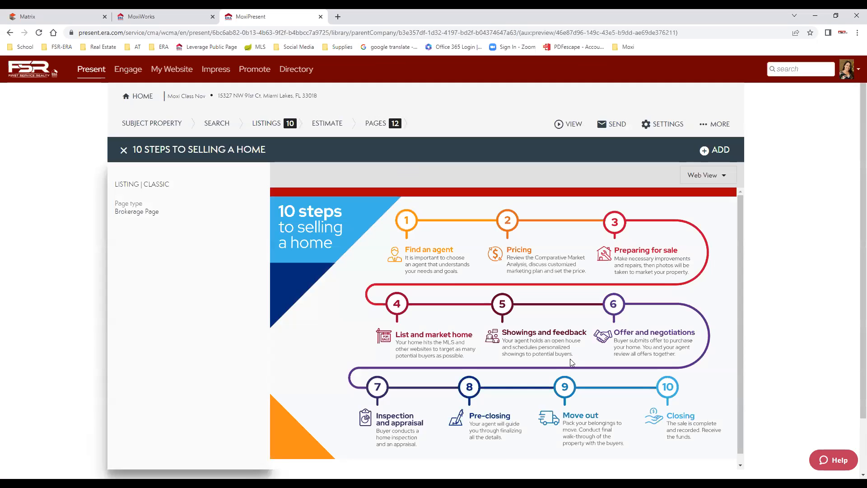
pyautogui.scroll(-1, 533, 429)
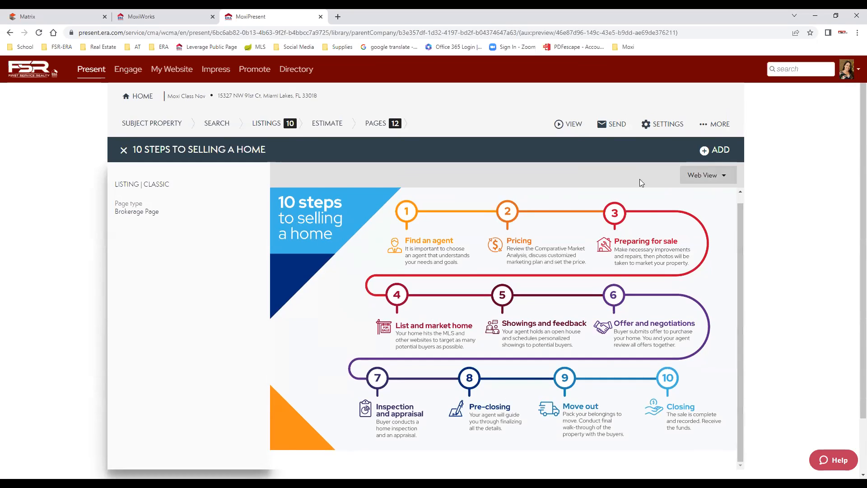
pyautogui.click(717, 152)
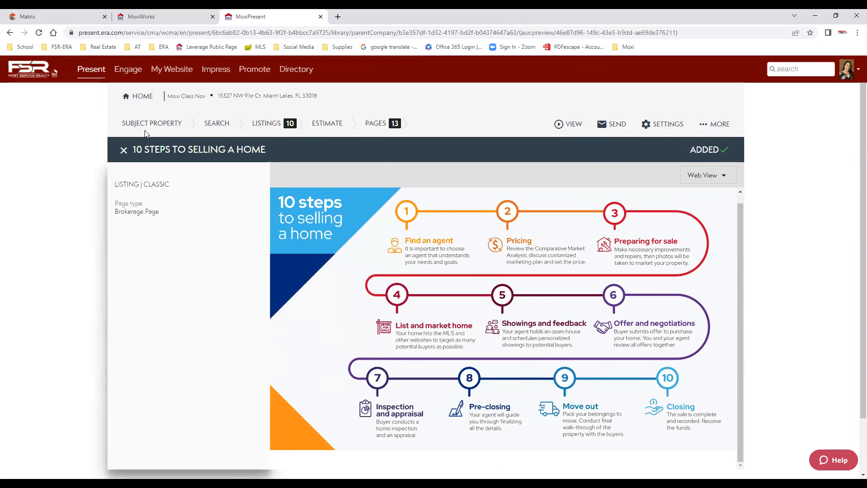
pyautogui.click(373, 124)
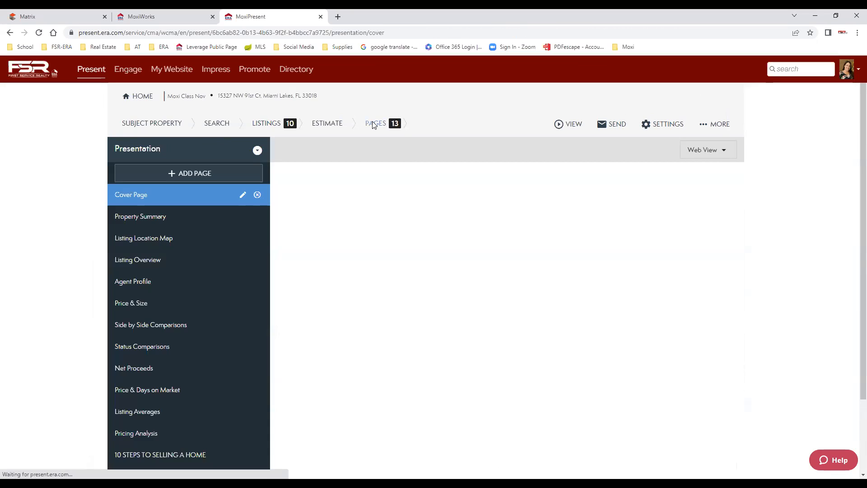
# Add another library page, navigating ERA Real Estate > ERA CLASSIC > CLASSIC | LISTING > CLASSIC LISTING PAGES.
pyautogui.click(199, 174)
pyautogui.click(170, 175)
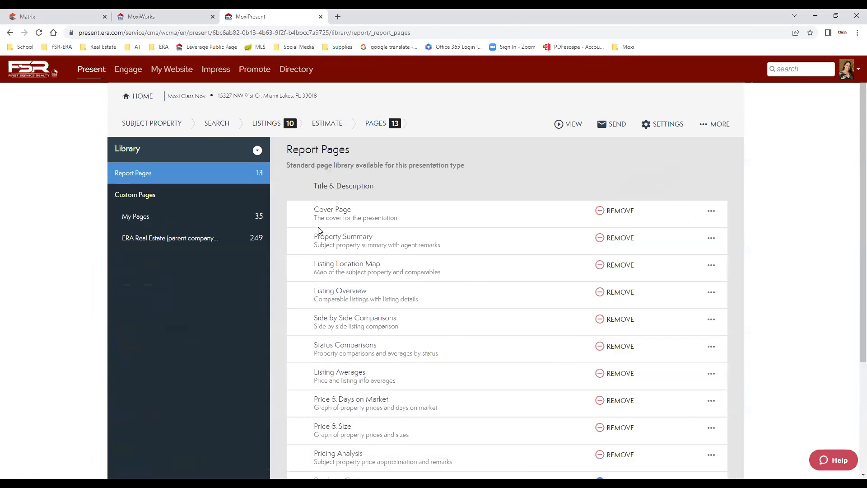
pyautogui.click(161, 240)
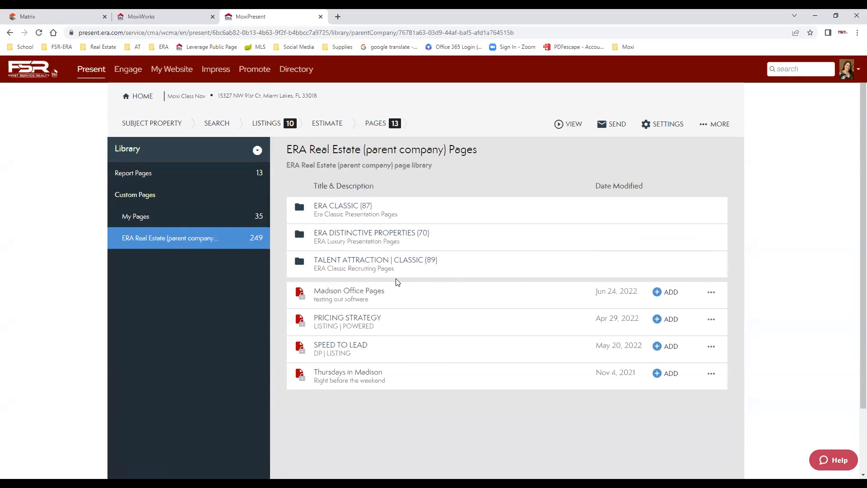
pyautogui.click(350, 208)
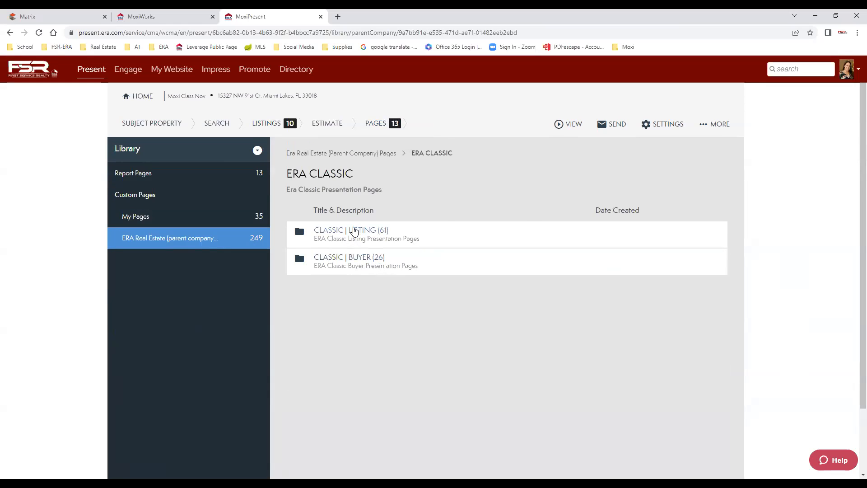
pyautogui.click(354, 231)
pyautogui.click(380, 231)
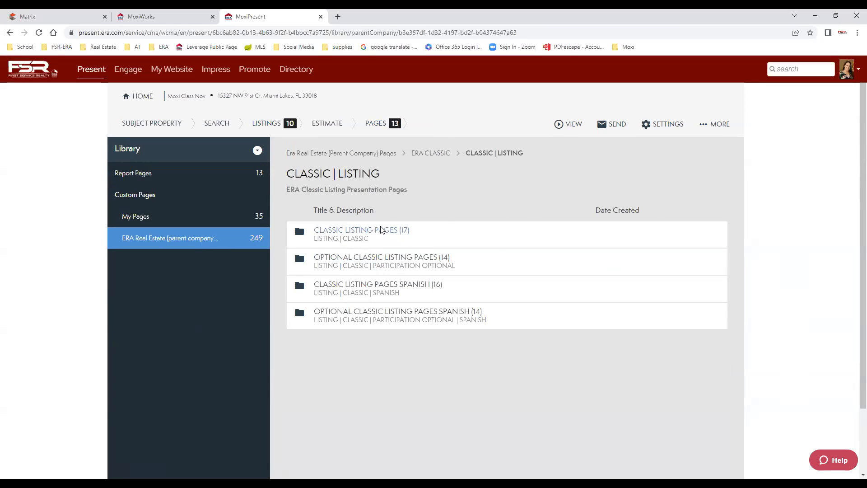
pyautogui.scroll(-3, 470, 271)
pyautogui.scroll(-1, 471, 319)
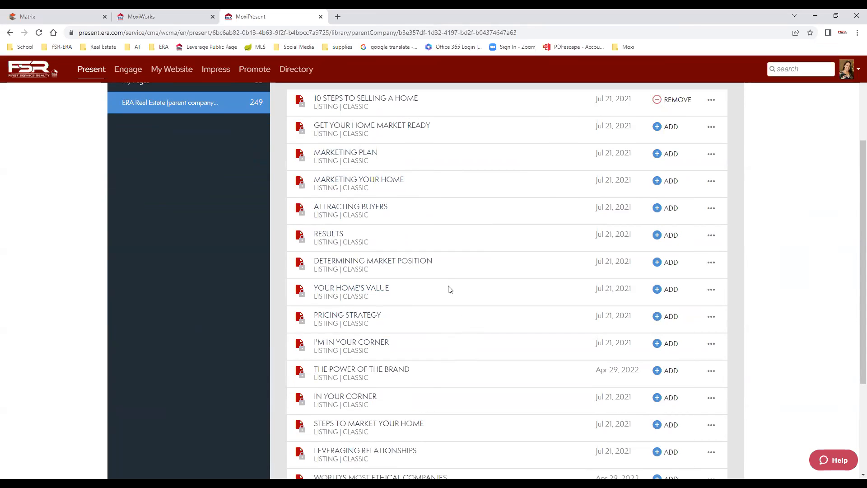
pyautogui.scroll(-1, 434, 395)
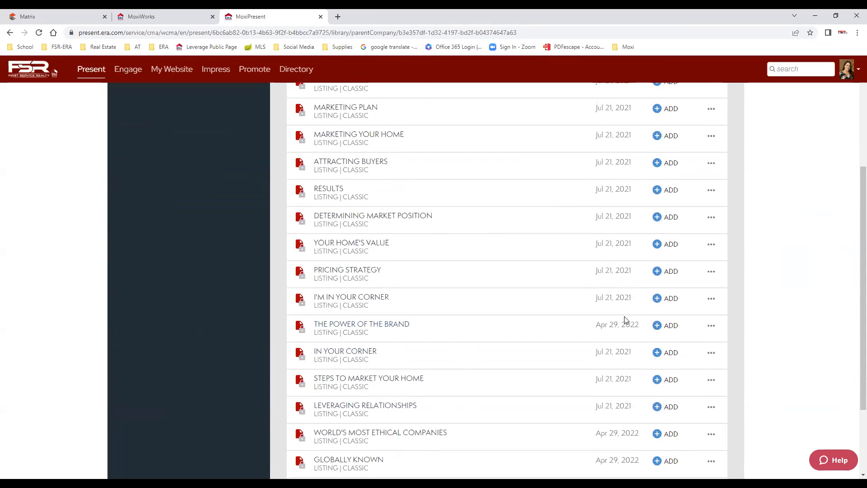
# Add THE POWER OF THE BRAND, GLOBALLY KNOWN, IN YOUR CORNER and STEPS TO MARKET YOUR HOME.
pyautogui.click(656, 325)
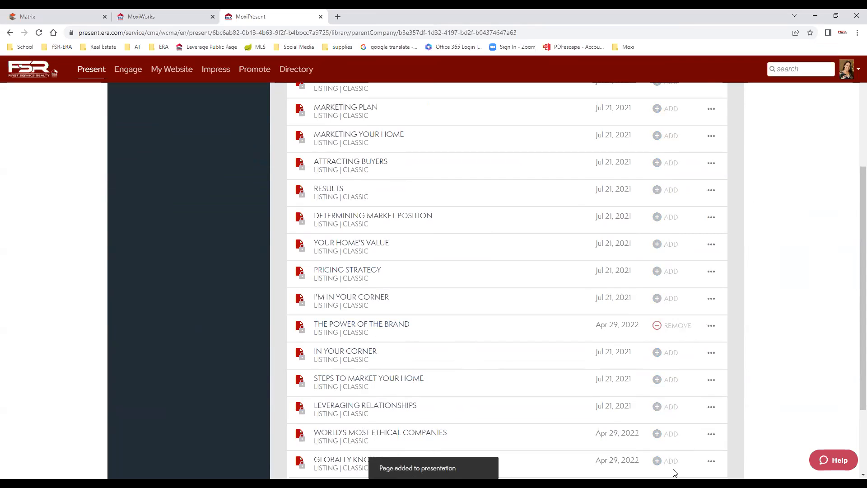
pyautogui.scroll(-2, 519, 401)
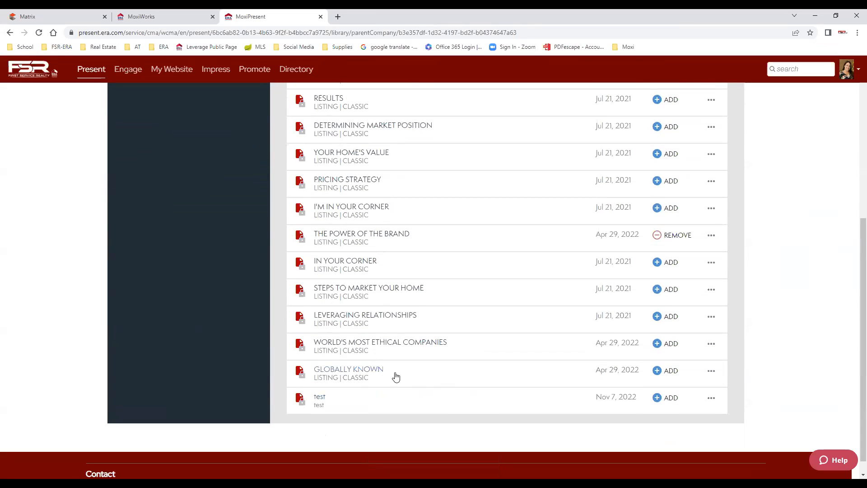
pyautogui.click(662, 370)
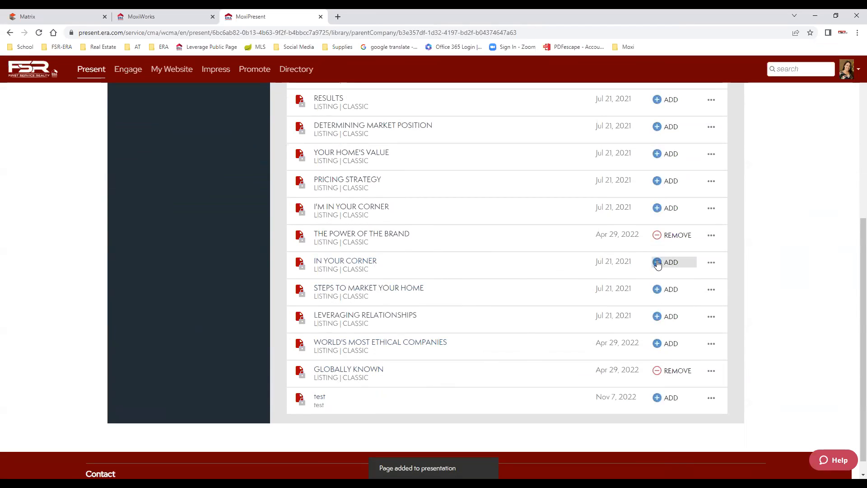
pyautogui.click(658, 263)
pyautogui.click(657, 290)
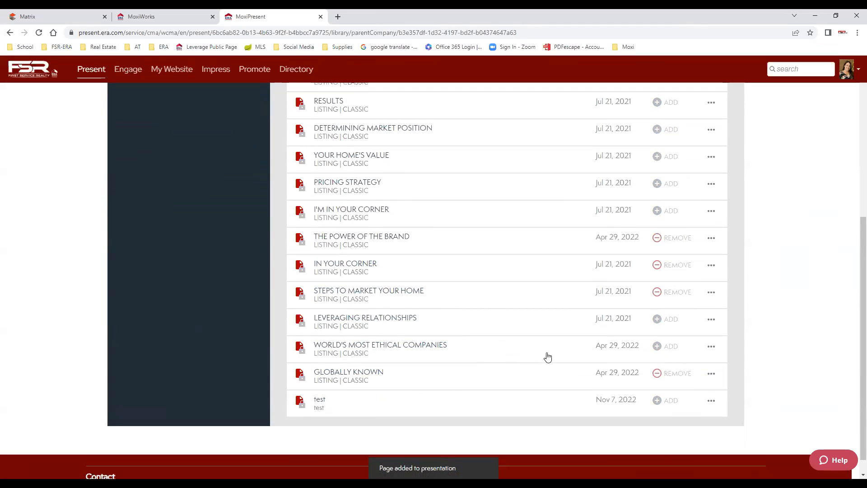
pyautogui.scroll(5, 548, 357)
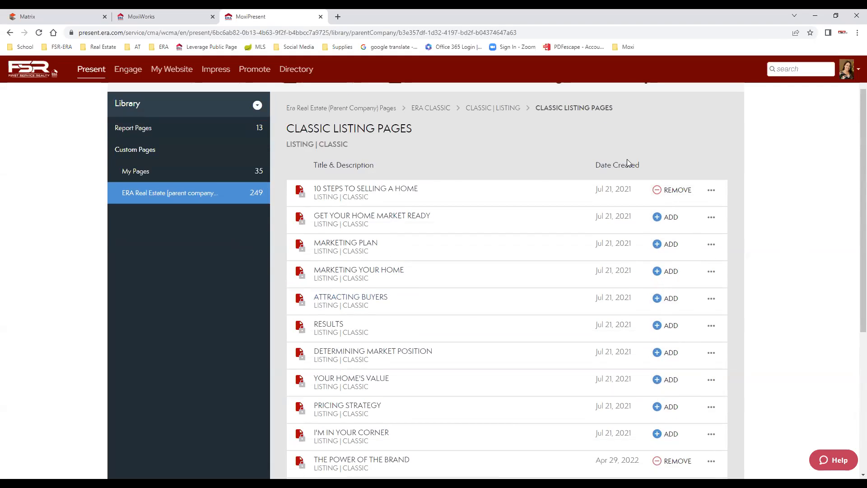
pyautogui.scroll(1, 633, 162)
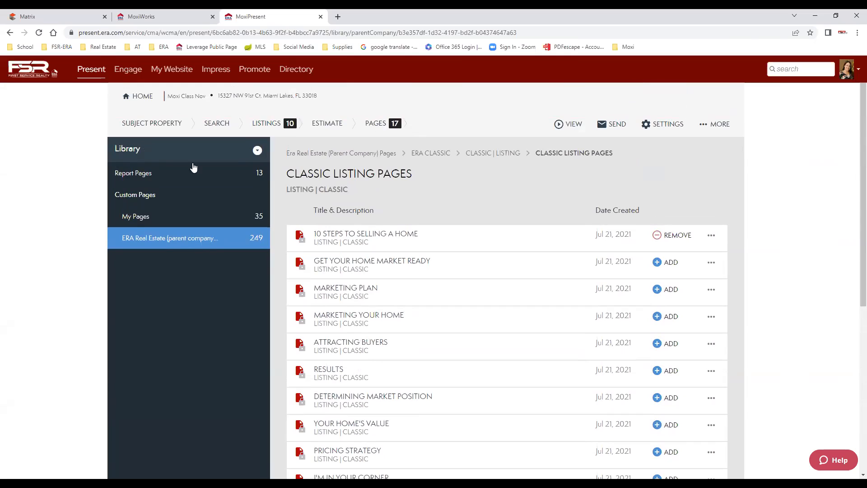
# From the 17-page list, create a new page and choose Build Page for a custom layout.
pyautogui.click(380, 124)
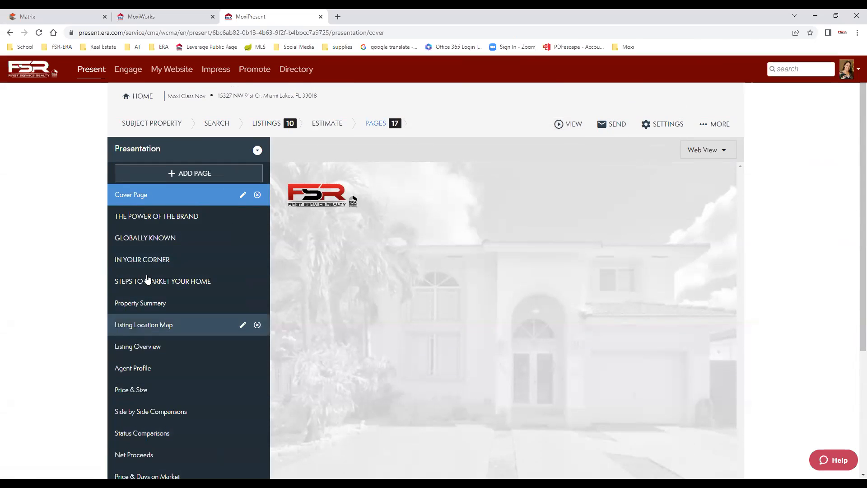
pyautogui.click(191, 174)
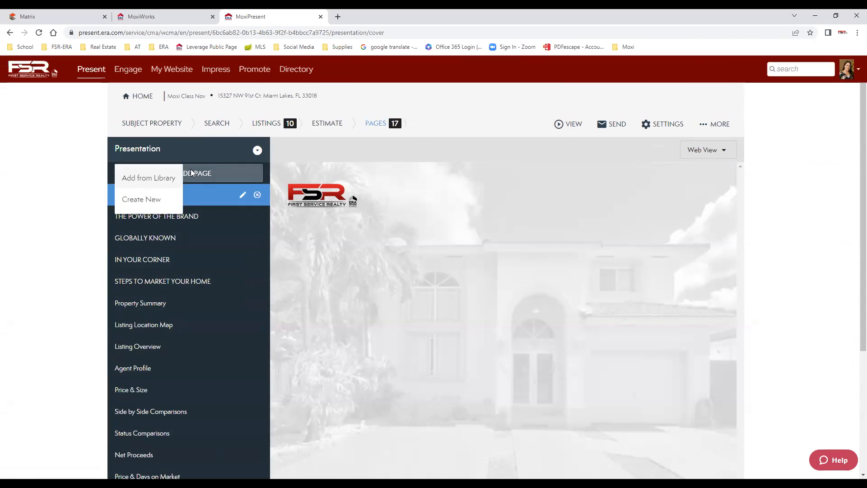
pyautogui.click(151, 203)
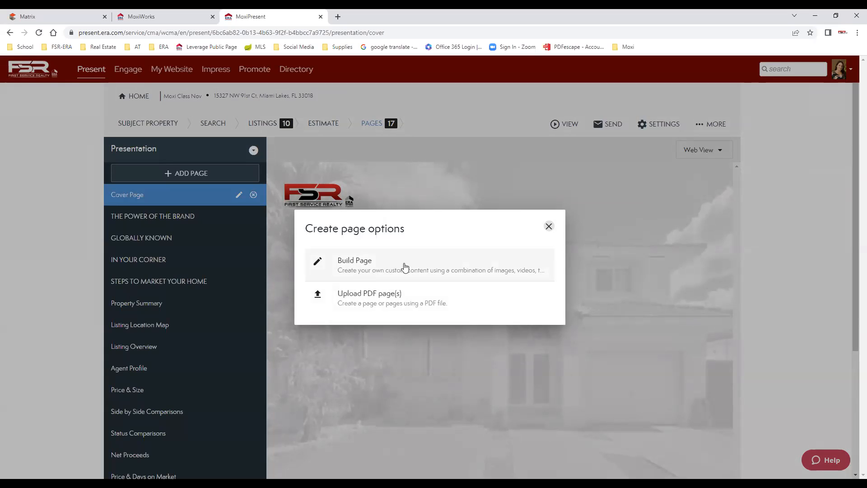
pyautogui.click(362, 267)
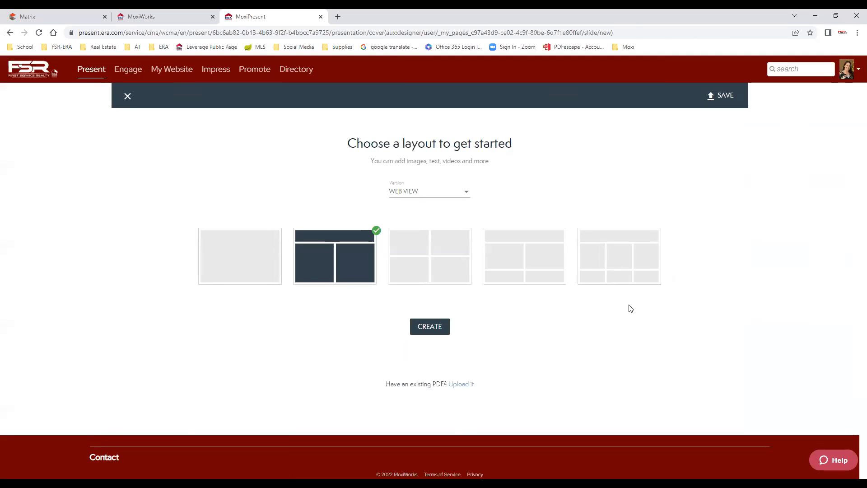
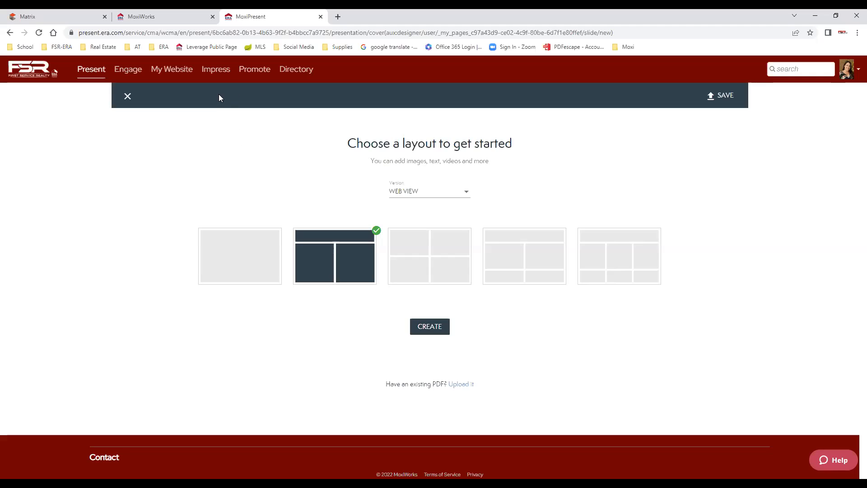
# Create a blank slide with the single full-width layout, leaving the video panel empty.
pyautogui.click(245, 263)
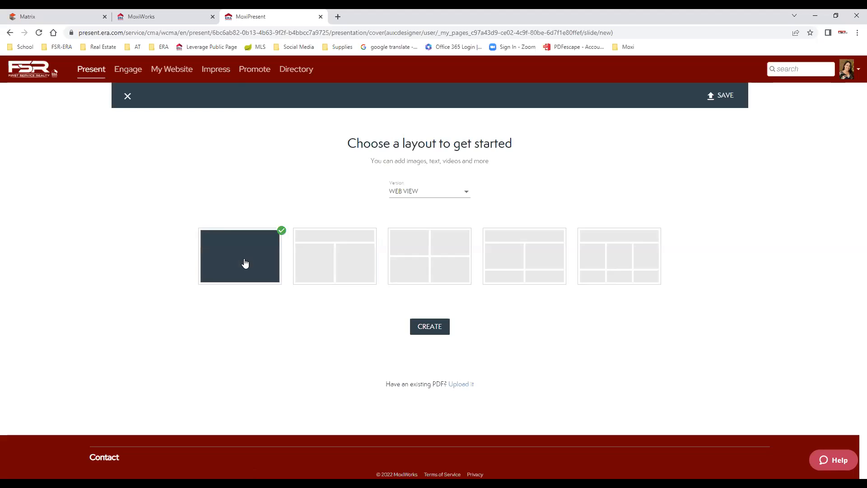
pyautogui.click(431, 330)
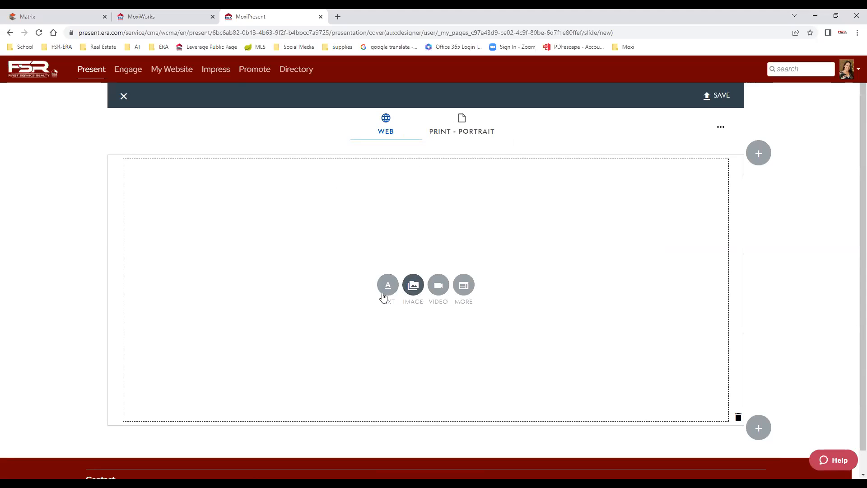
pyautogui.click(442, 290)
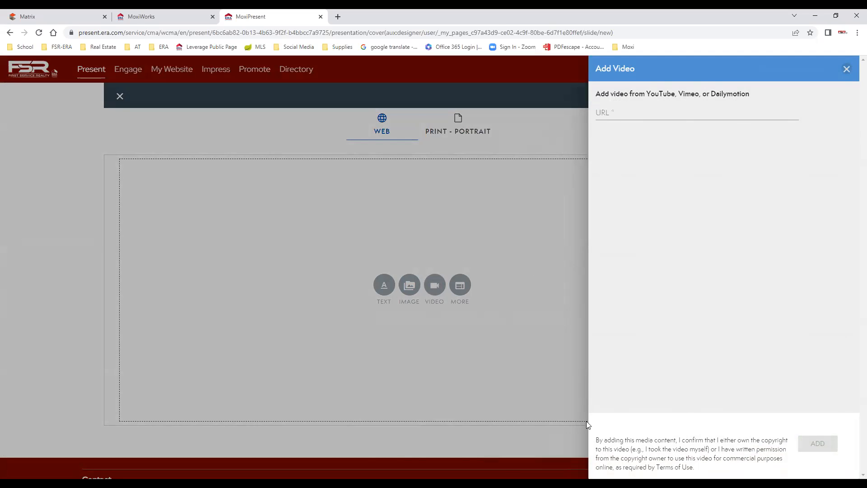
pyautogui.click(846, 70)
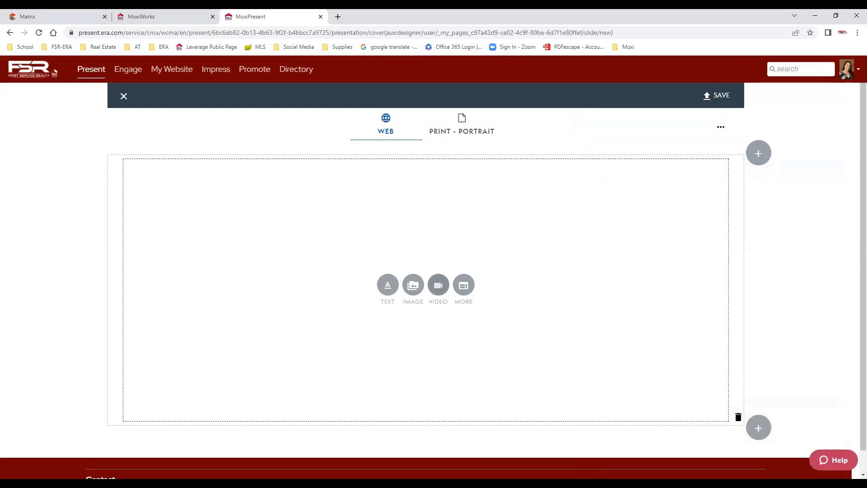
# Open YouTube in a new tab and scroll to your channel's listing videos.
pyautogui.click(338, 17)
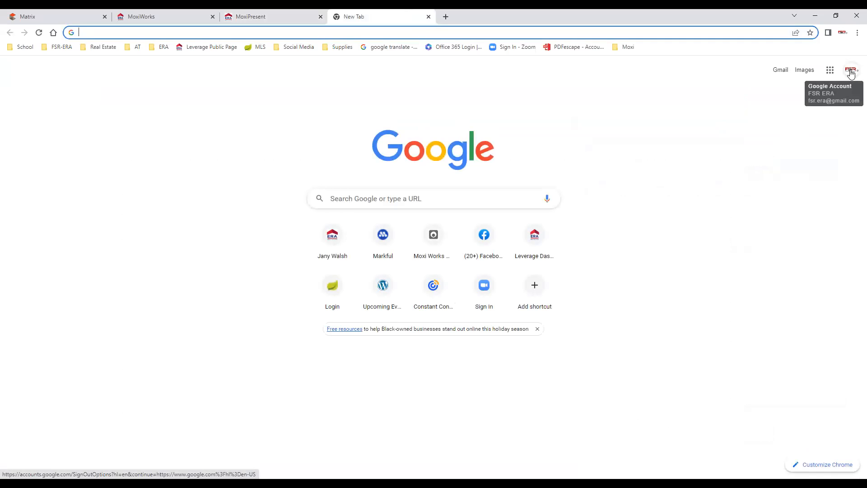
pyautogui.click(852, 72)
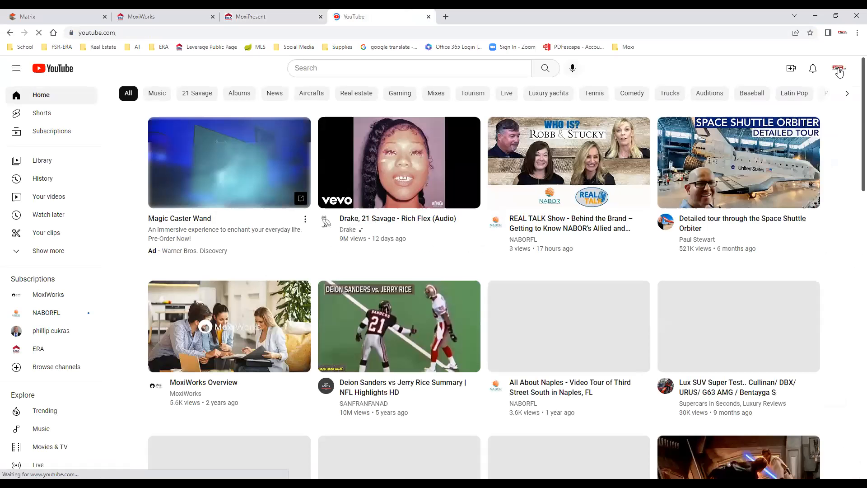
pyautogui.click(839, 70)
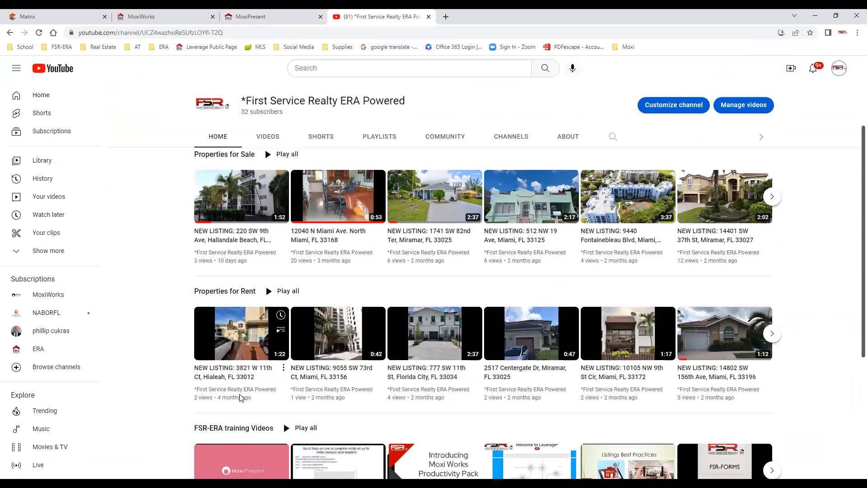
pyautogui.scroll(-2, 284, 396)
pyautogui.scroll(-3, 285, 396)
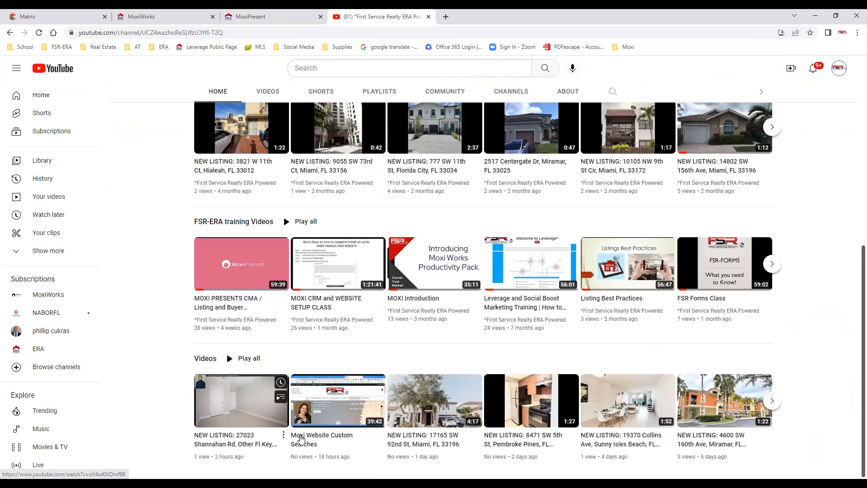
pyautogui.click(277, 436)
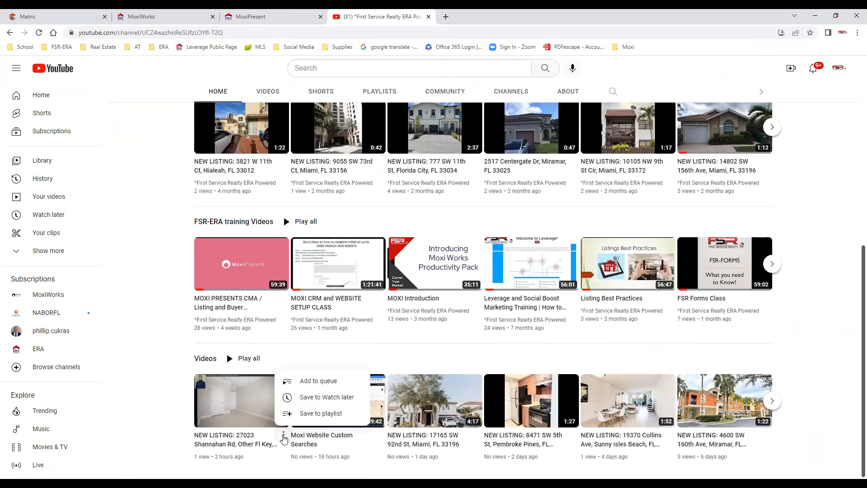
pyautogui.click(258, 419)
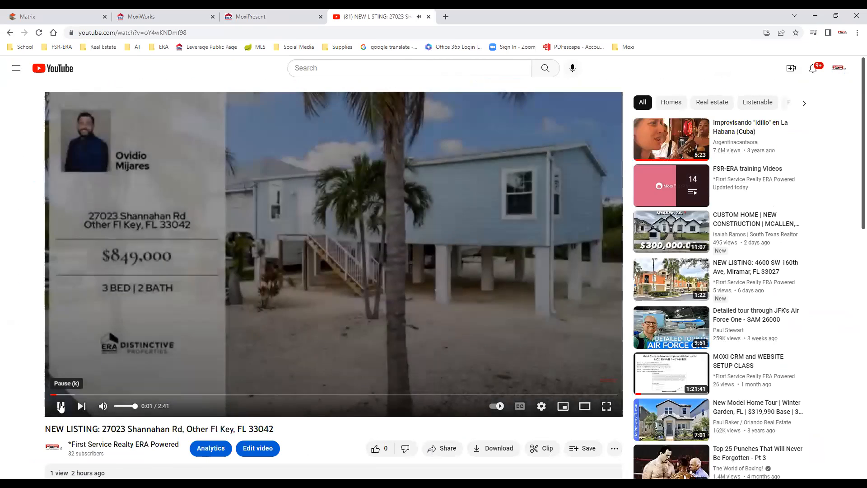
pyautogui.click(61, 406)
pyautogui.click(447, 448)
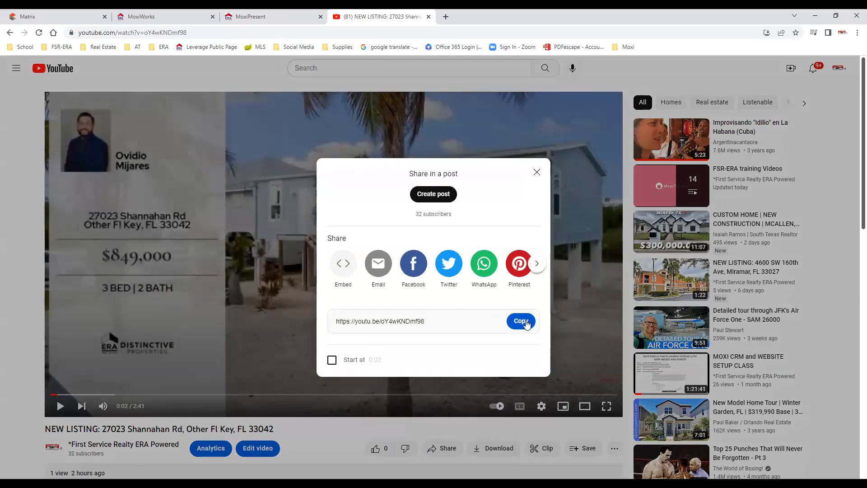
pyautogui.click(522, 321)
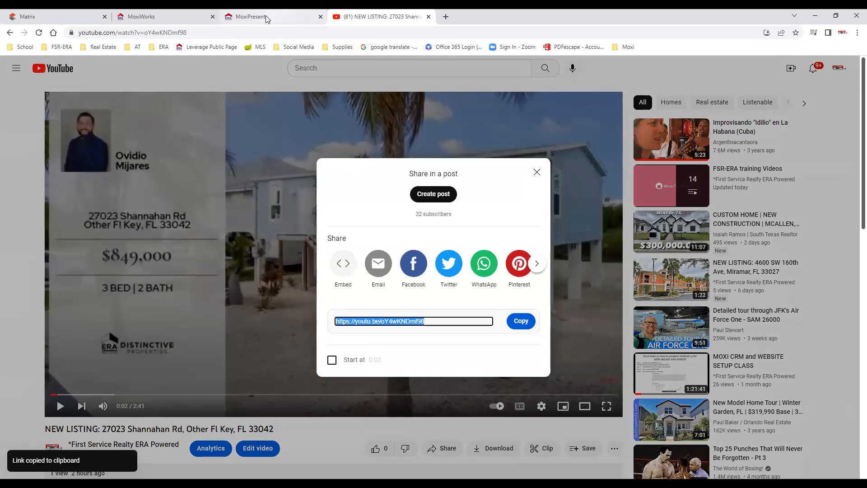
pyautogui.click(266, 16)
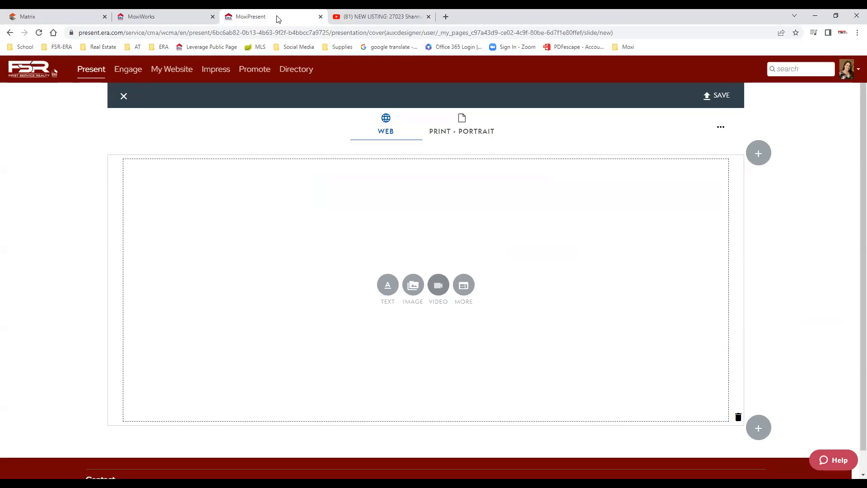
# Paste the copied YouTube link as the slide's video URL and add it.
pyautogui.click(439, 287)
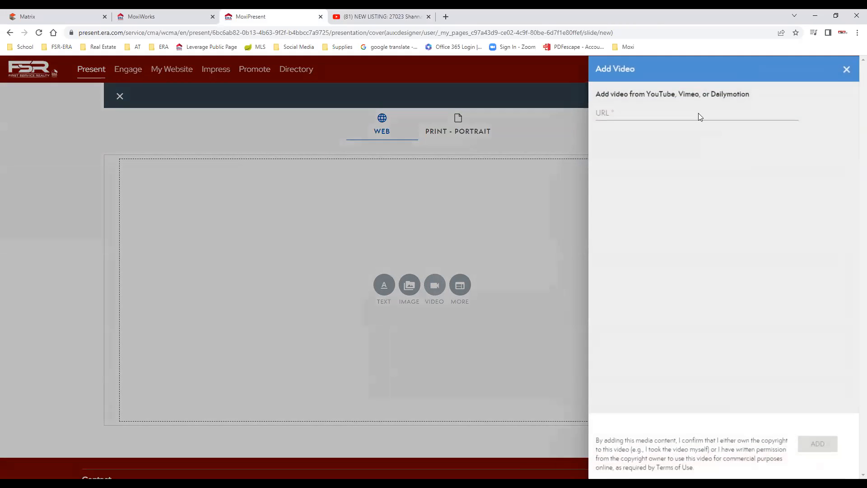
pyautogui.rightClick(625, 113)
pyautogui.click(653, 185)
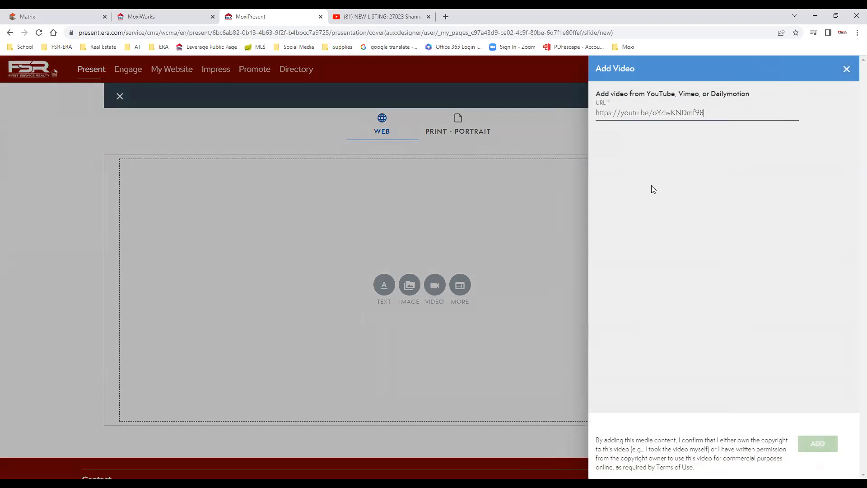
pyautogui.click(819, 444)
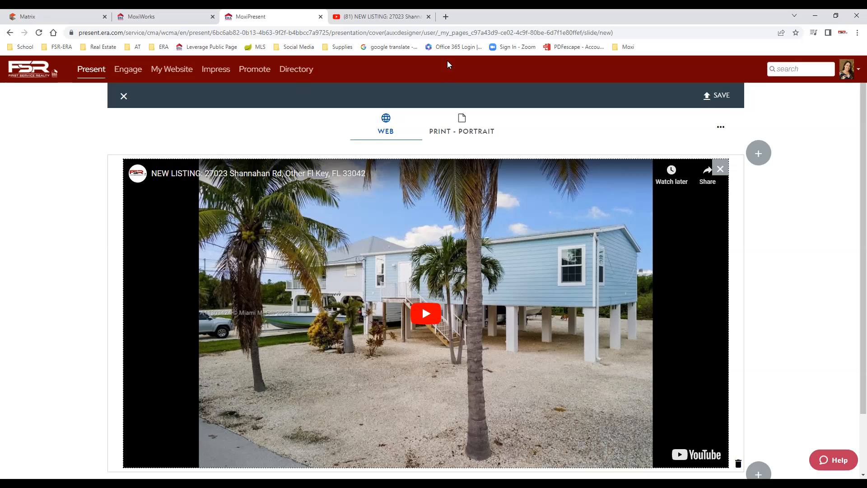
# Open the MoxiWorks Marketing Center in a new tab.
pyautogui.click(144, 16)
pyautogui.click(240, 17)
pyautogui.click(205, 71)
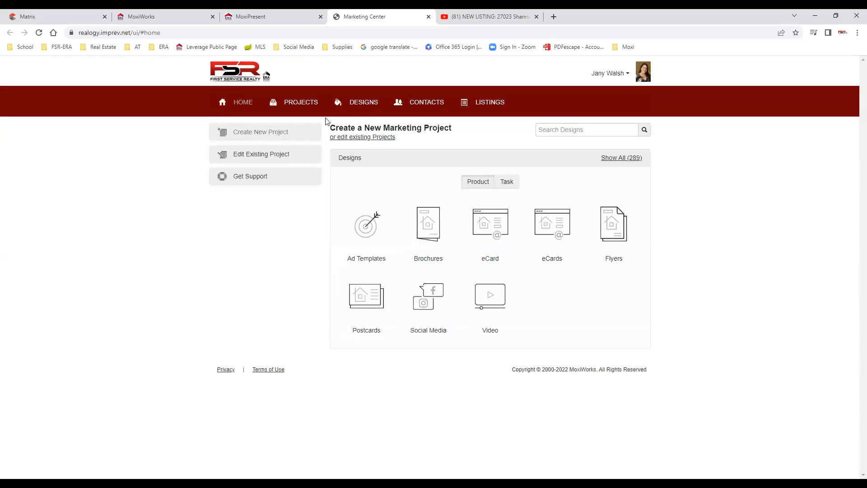
# Browse the Video designs in the Marketing Center, then go back to the MoxiPresent slide.
pyautogui.click(489, 308)
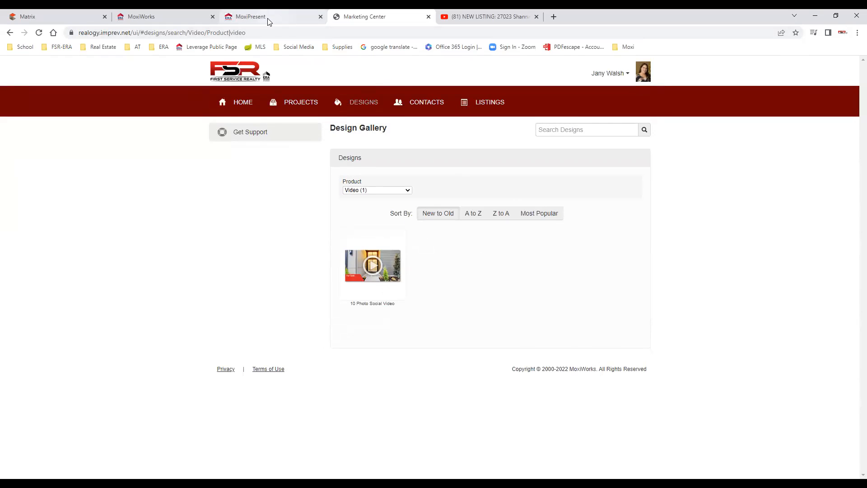
pyautogui.moveTo(269, 22)
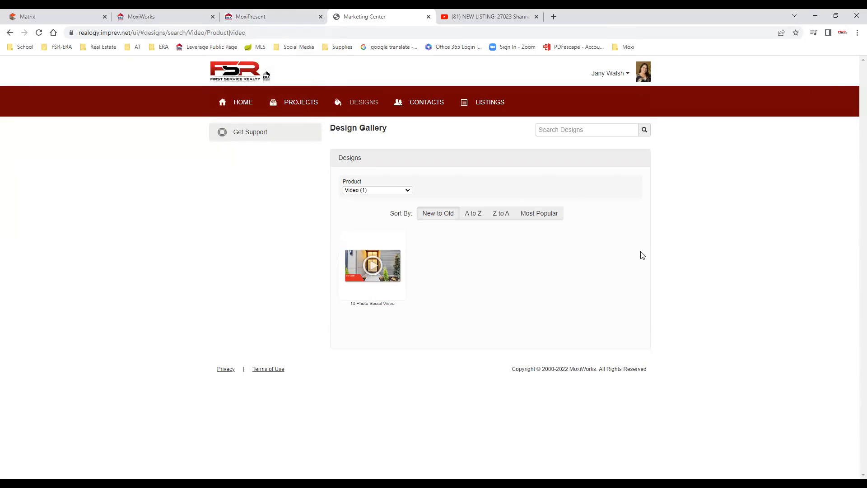
pyautogui.click(274, 18)
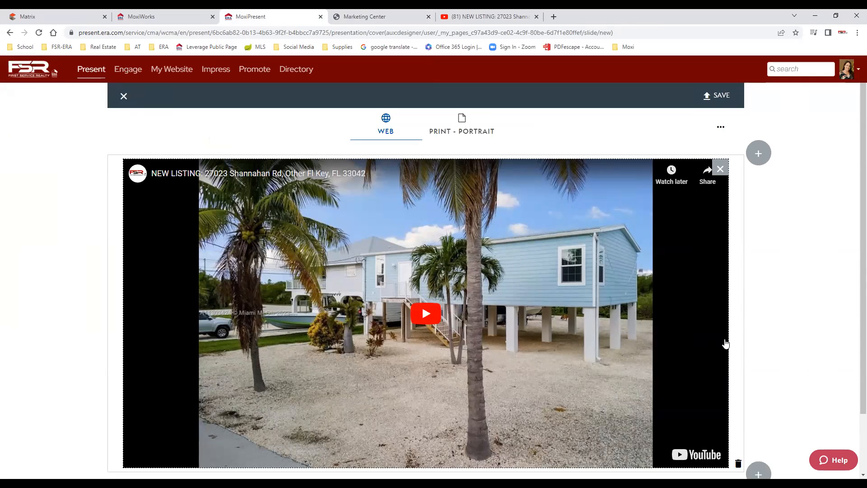
# Save the slide as custom page 'Test' with description 'Test Video' and close the editor.
pyautogui.click(716, 96)
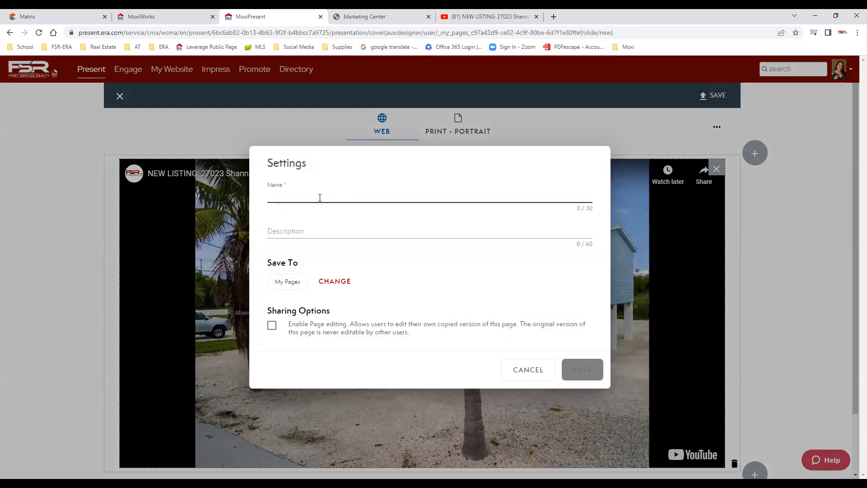
pyautogui.write('Tes')
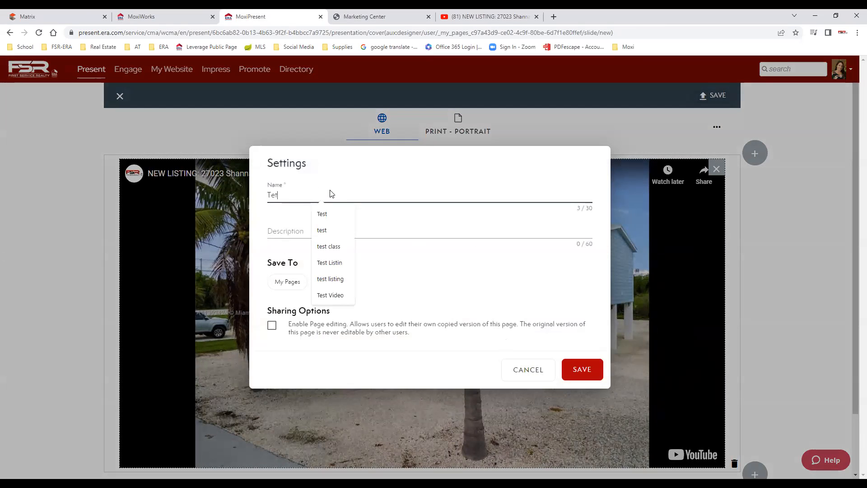
pyautogui.write('t')
pyautogui.press('Tab')
pyautogui.write('Test V')
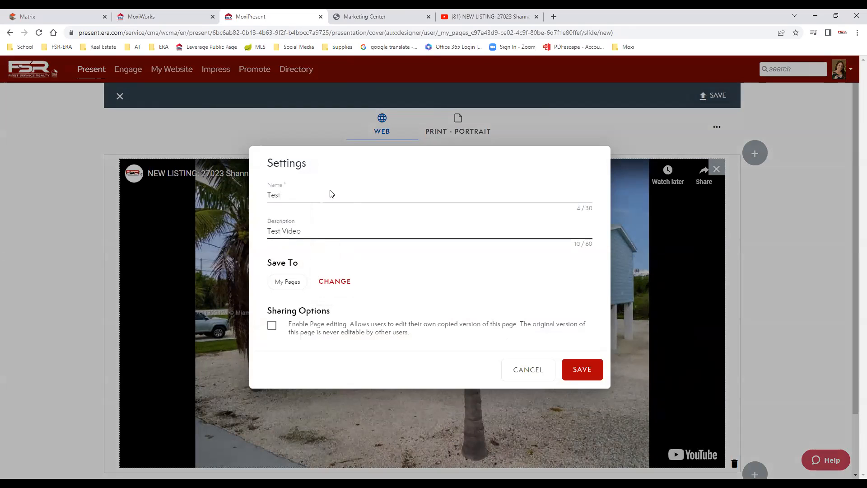
pyautogui.click(581, 368)
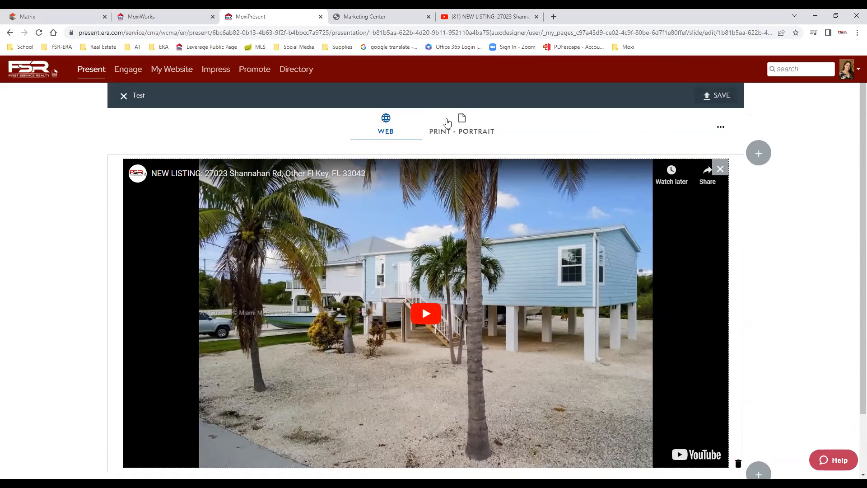
pyautogui.click(123, 96)
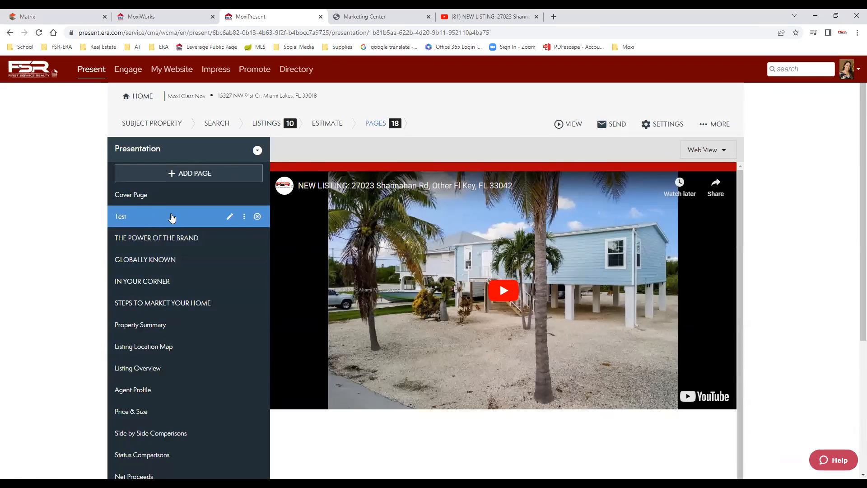
# Drag the Test page down between Pricing Analysis and 10 STEPS TO SELLING A HOME.
pyautogui.moveTo(163, 218); pyautogui.dragTo(161, 279)
pyautogui.moveTo(156, 256); pyautogui.dragTo(163, 342)
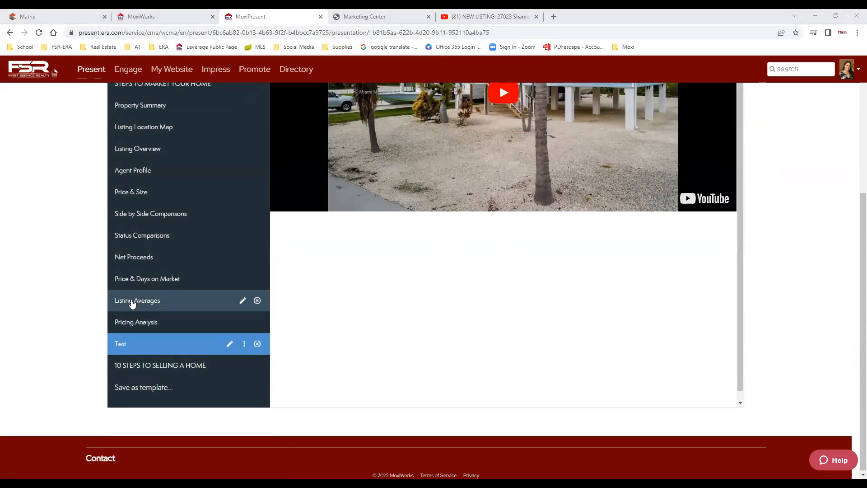
pyautogui.scroll(3, 398, 274)
pyautogui.scroll(2, 397, 274)
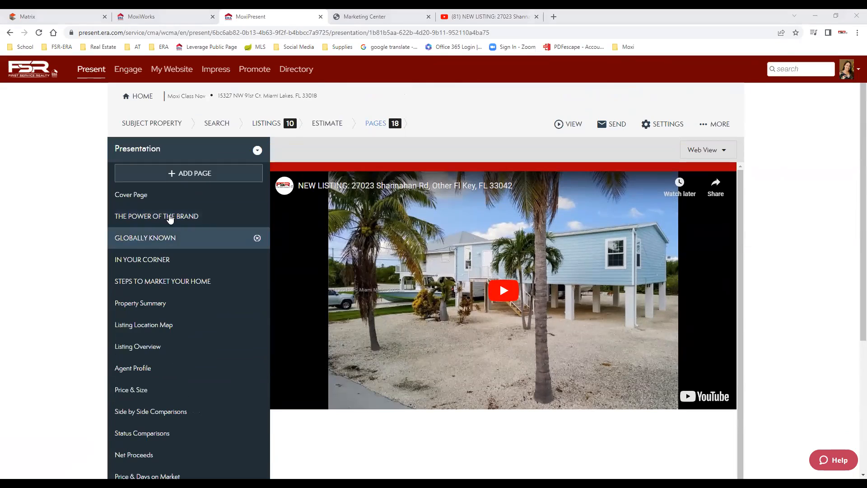
# Preview the CMA presentation as a web page.
pyautogui.click(568, 127)
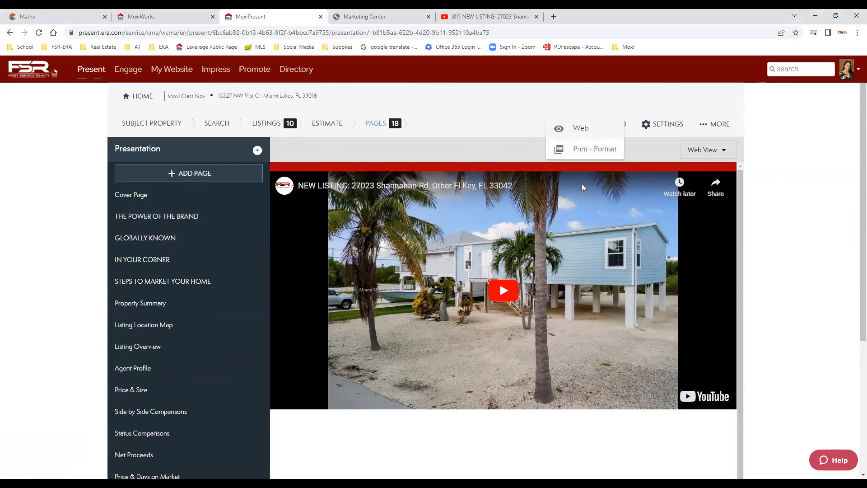
pyautogui.click(580, 129)
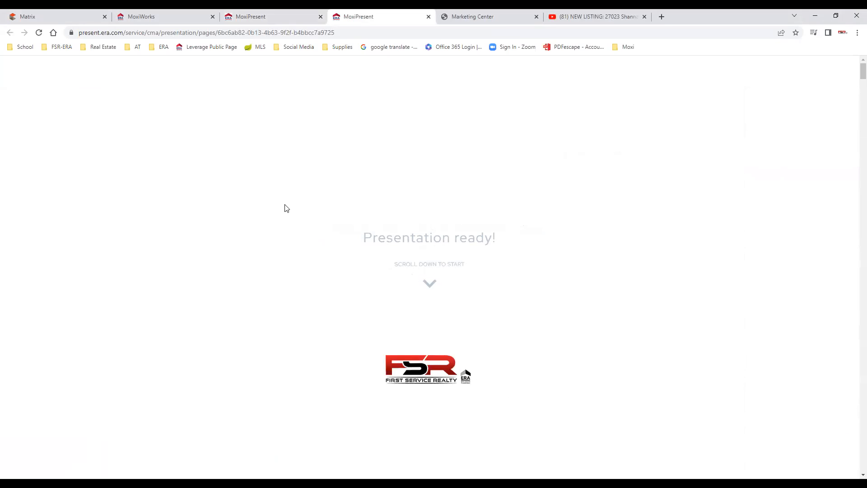
pyautogui.scroll(-2, 515, 284)
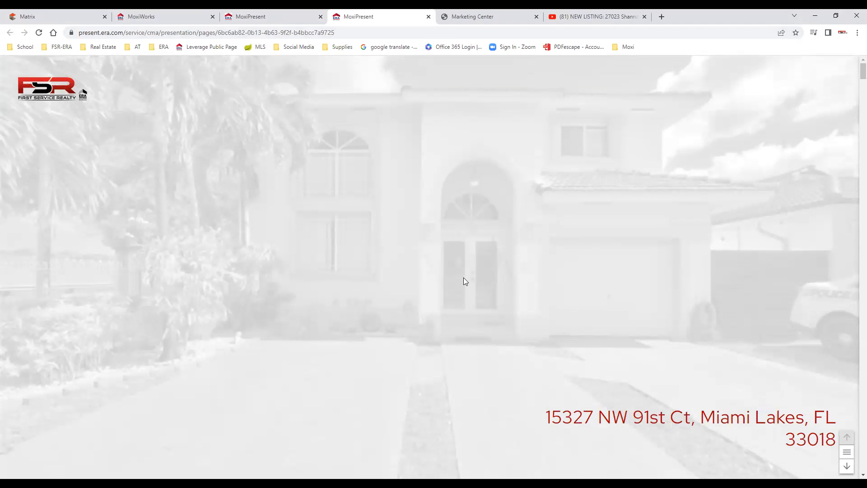
pyautogui.scroll(-2, 489, 271)
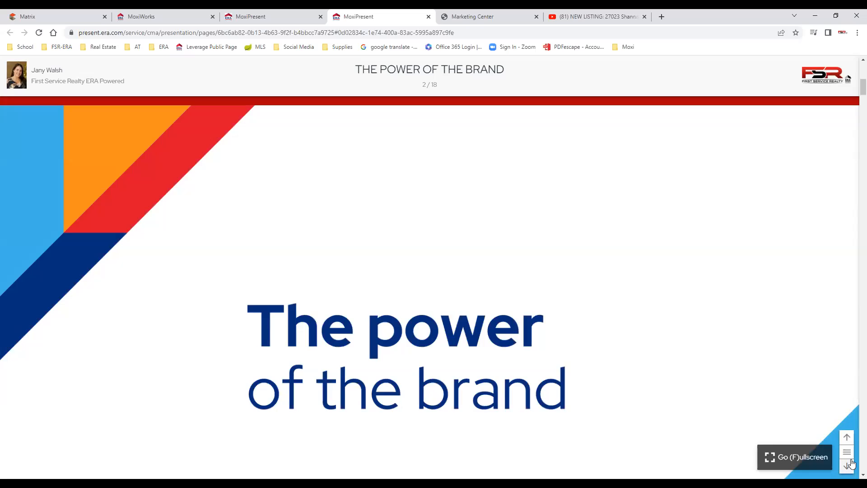
# Advance through Globally Known, In Your Corner, Steps to Market, Property Summary, map and Listing Overview slides.
pyautogui.click(847, 465)
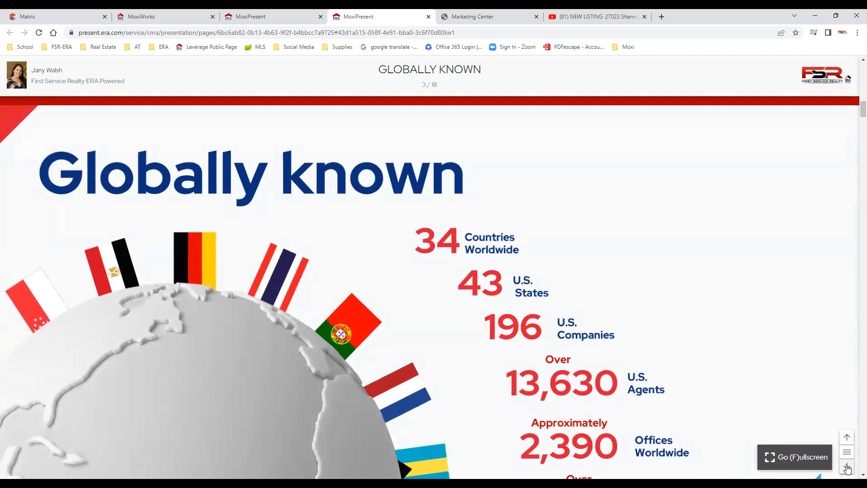
pyautogui.click(847, 467)
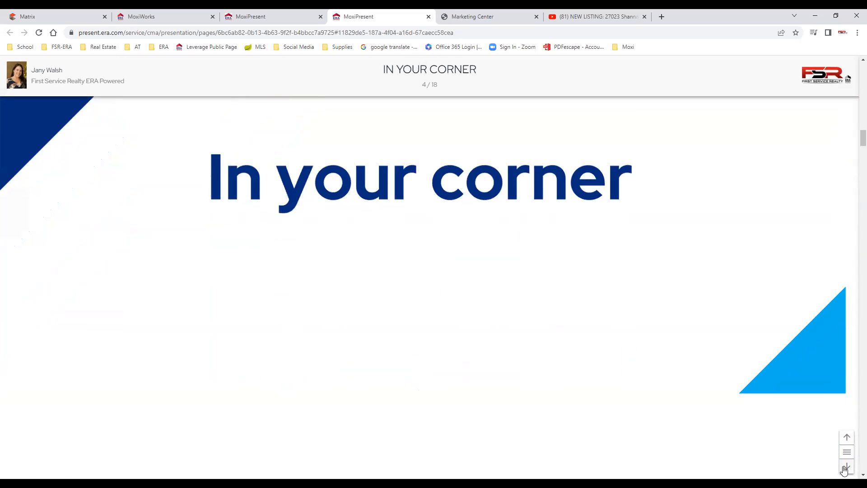
pyautogui.click(845, 468)
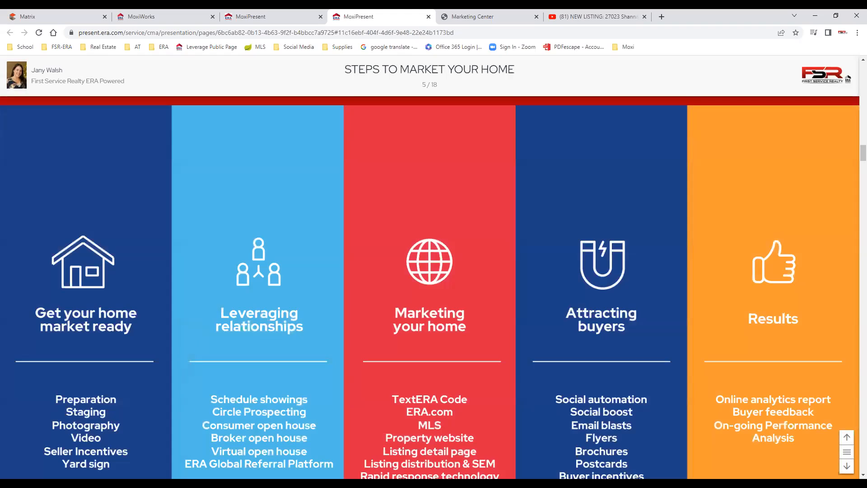
pyautogui.click(848, 467)
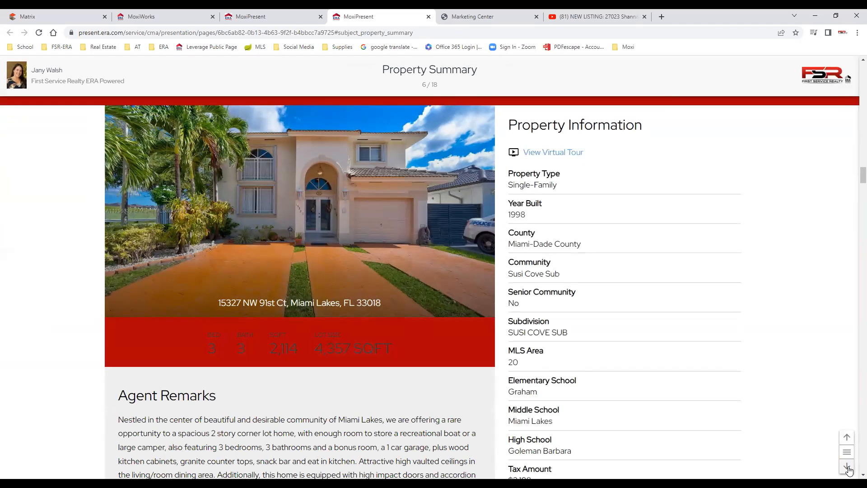
pyautogui.click(847, 467)
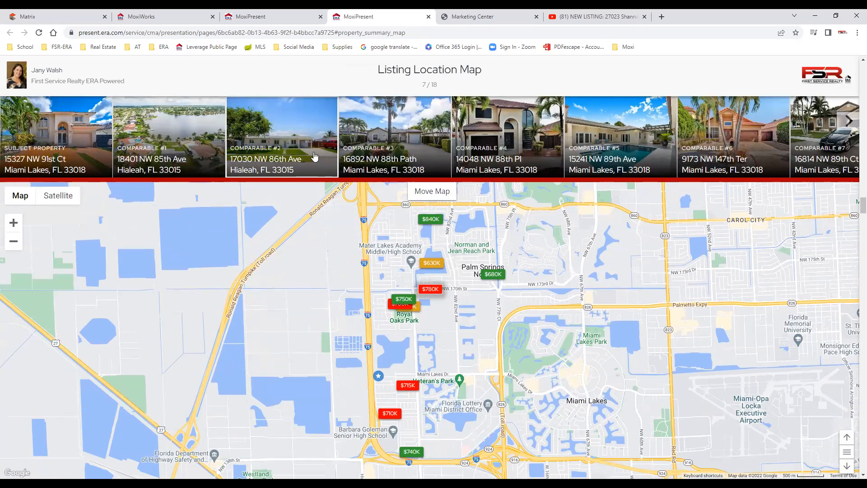
pyautogui.moveTo(496, 281)
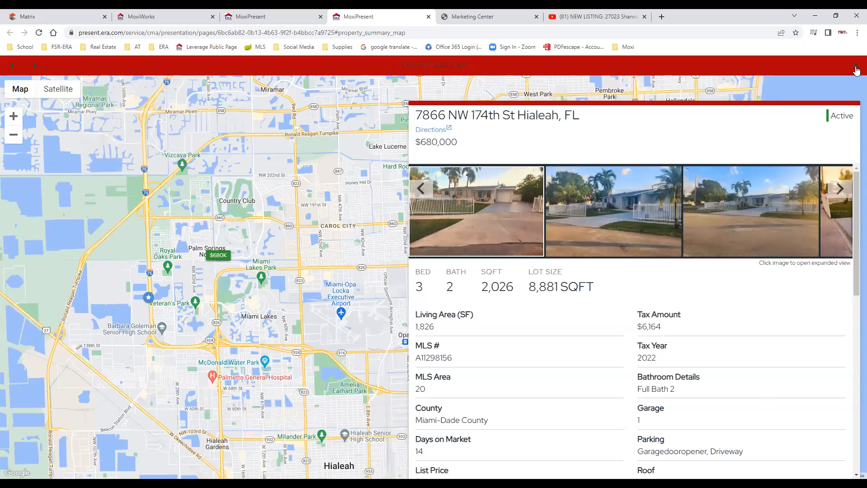
pyautogui.click(857, 69)
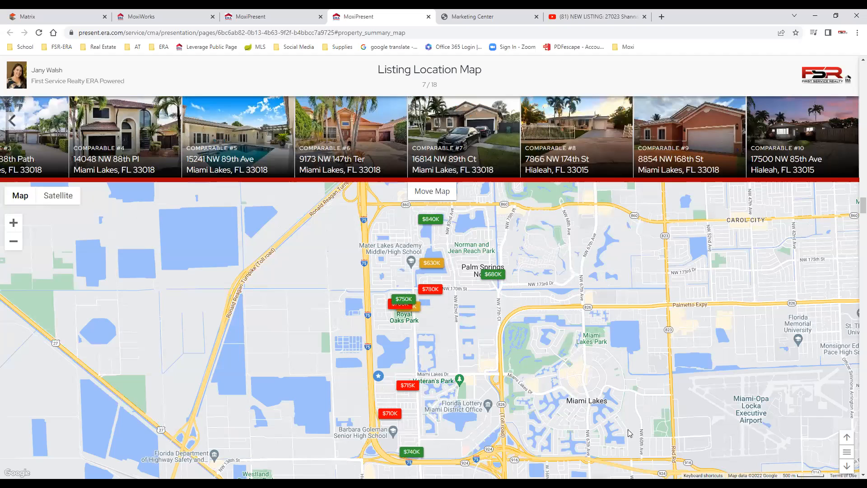
pyautogui.click(847, 468)
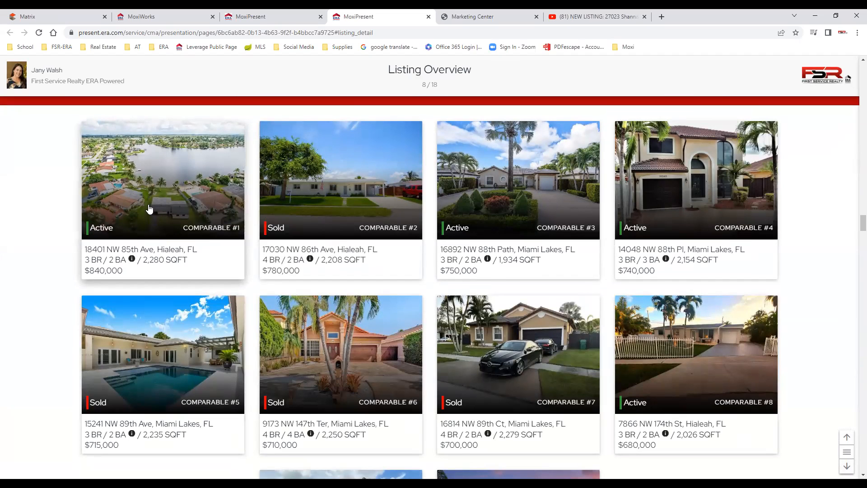
# Continue through comparable #1 details, agent, Price & Size, Side by Side, Status Comparisons and Net Proceeds.
pyautogui.press('Right')
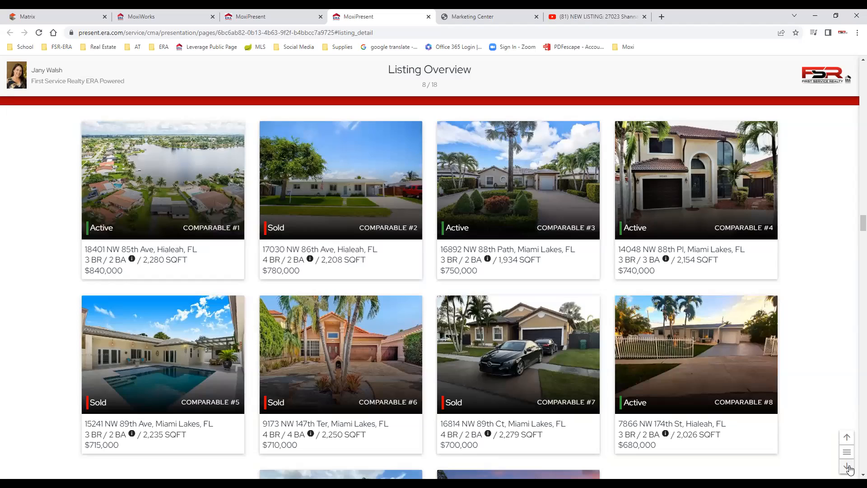
pyautogui.click(847, 466)
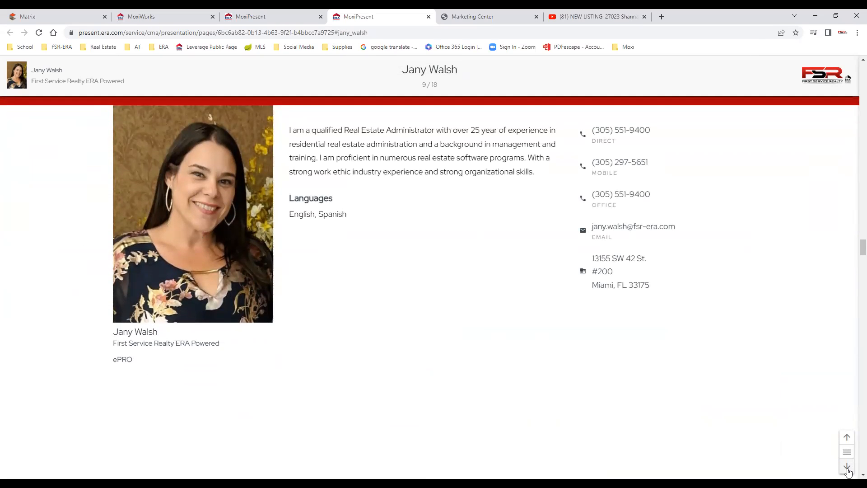
pyautogui.click(848, 468)
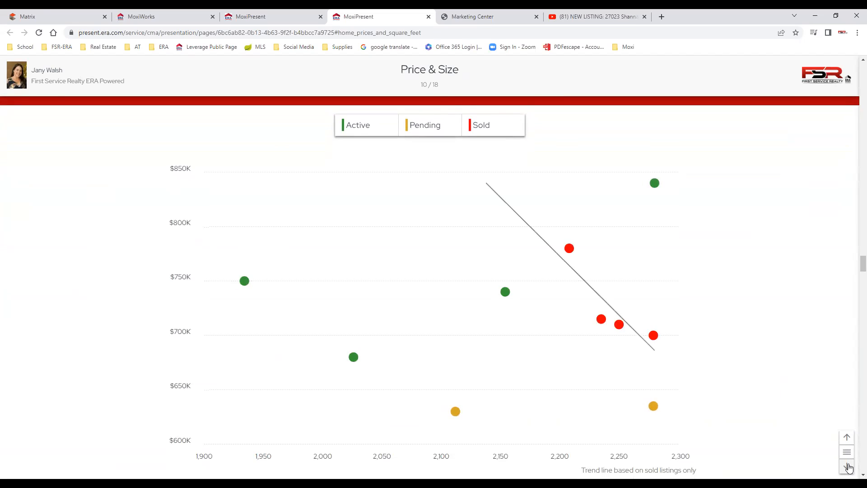
pyautogui.click(848, 467)
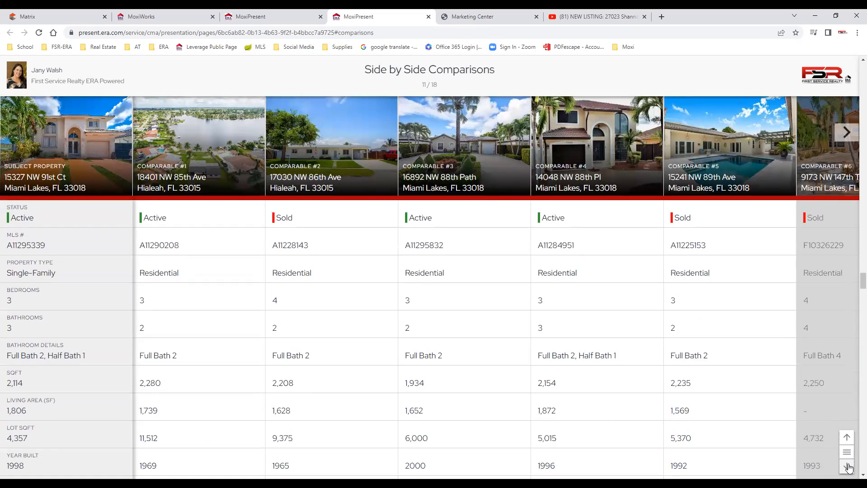
pyautogui.click(848, 468)
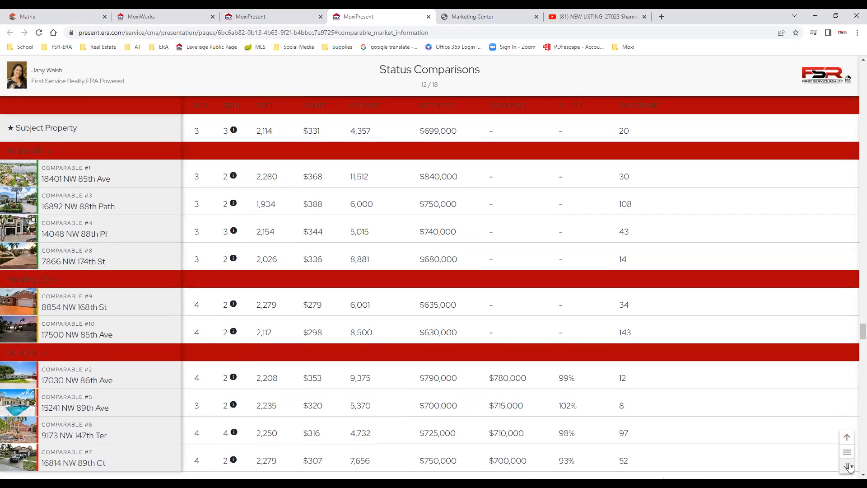
pyautogui.click(848, 467)
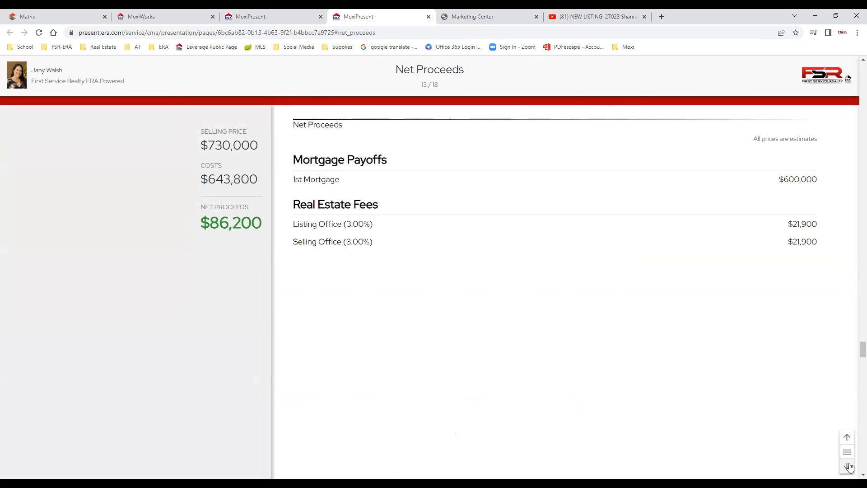
# Finish with Price & Days on Market, Listing Averages, Test video and 10 Steps, then close the preview.
pyautogui.click(848, 467)
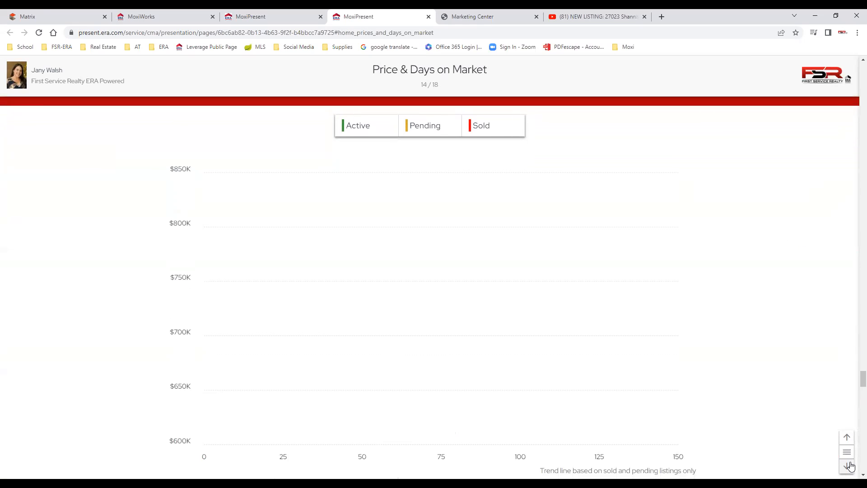
pyautogui.click(848, 467)
pyautogui.click(848, 466)
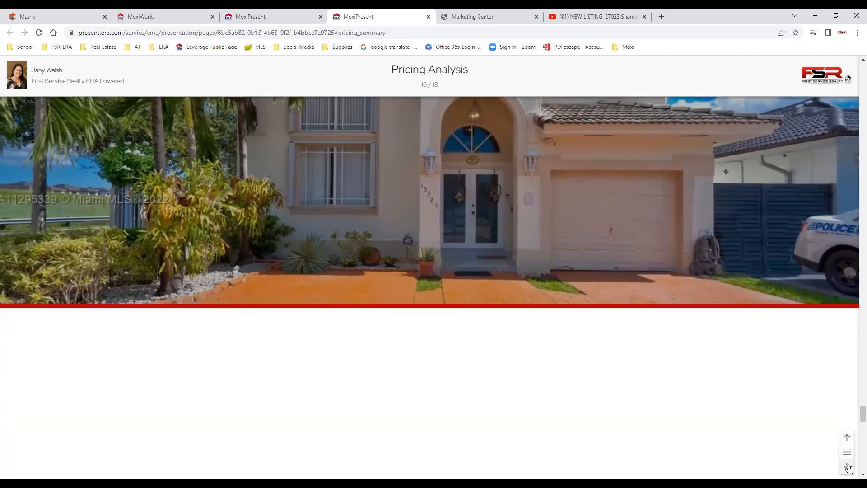
pyautogui.click(849, 467)
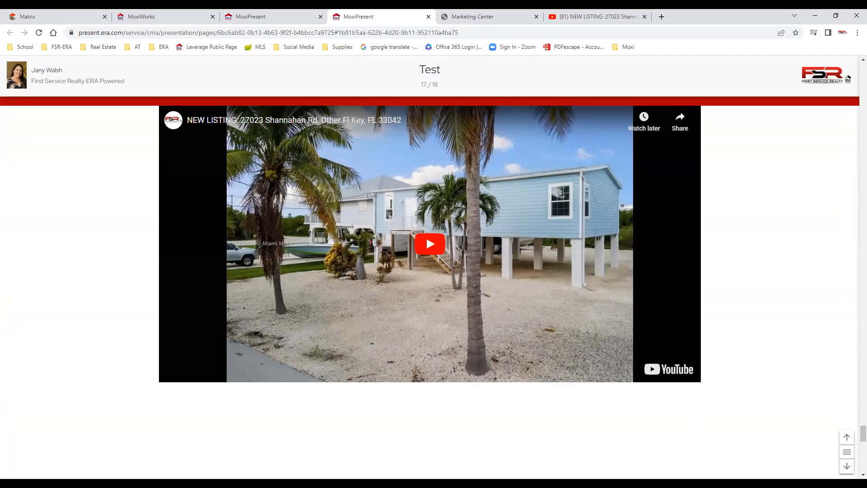
pyautogui.click(847, 466)
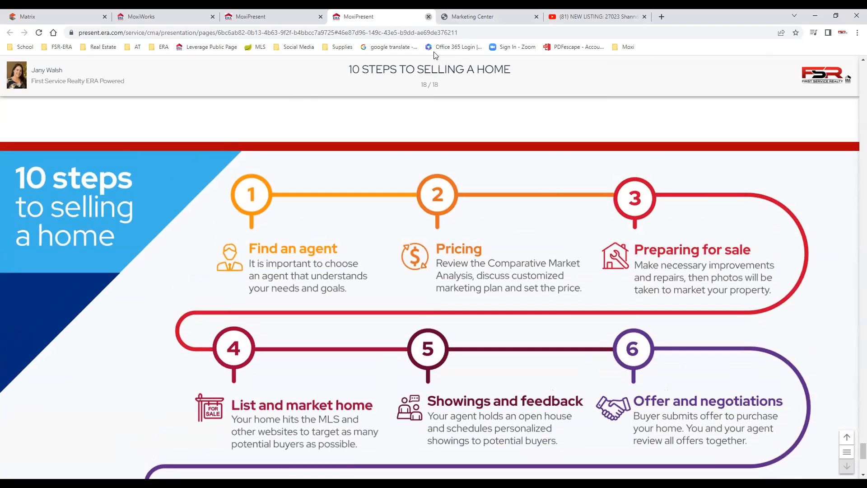
pyautogui.click(428, 17)
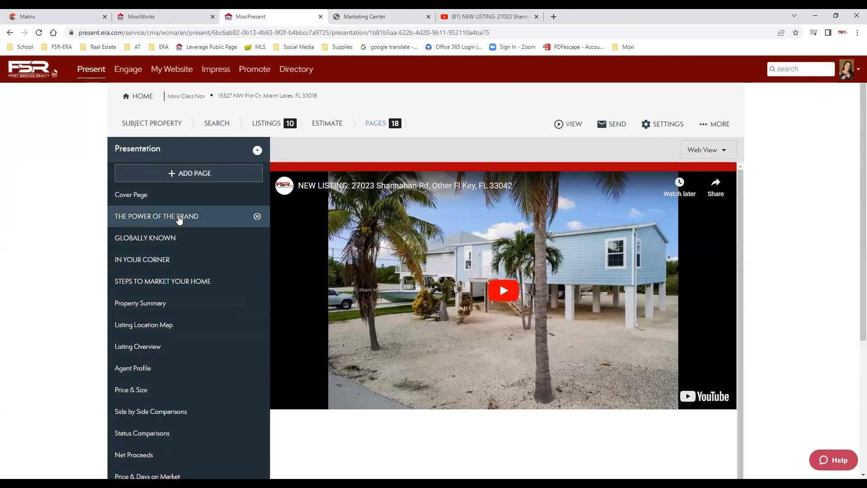
# Move THE POWER OF THE BRAND after Pricing Analysis and Agent Profile to the end.
pyautogui.moveTo(204, 218); pyautogui.dragTo(200, 314)
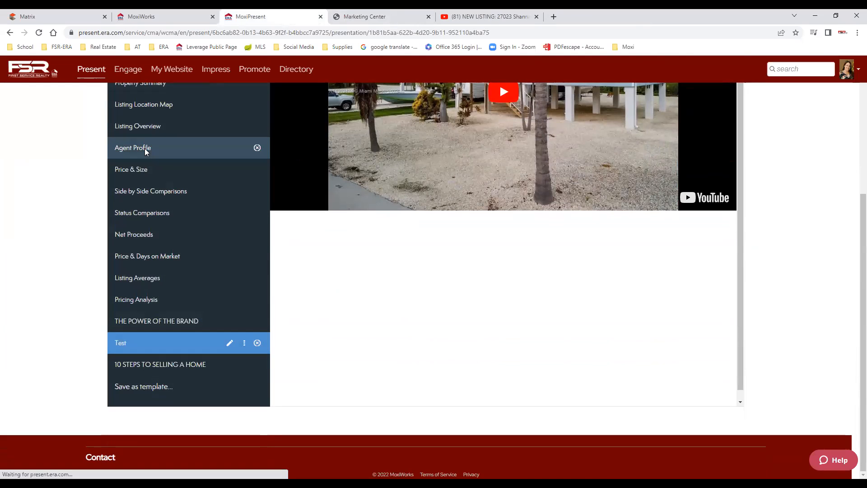
pyautogui.moveTo(182, 145); pyautogui.dragTo(182, 369)
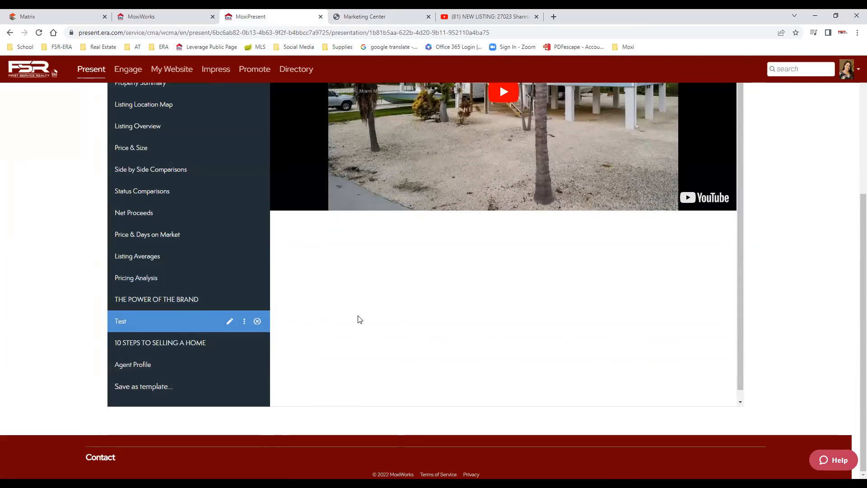
pyautogui.scroll(5, 243, 303)
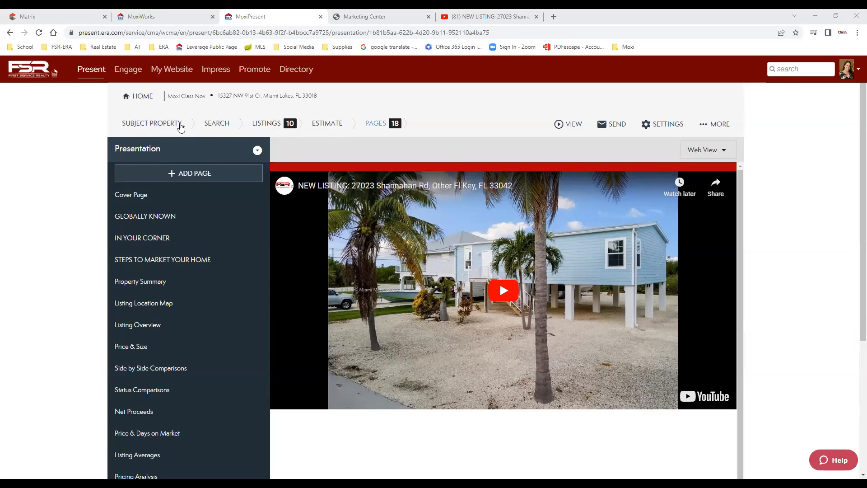
# Check the LISTINGS and ESTIMATE steps, then return to the PAGES editor.
pyautogui.click(263, 128)
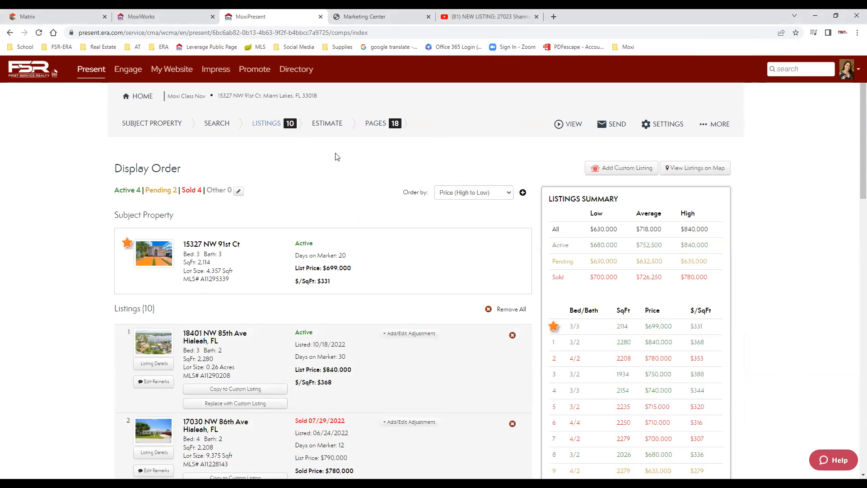
pyautogui.click(328, 124)
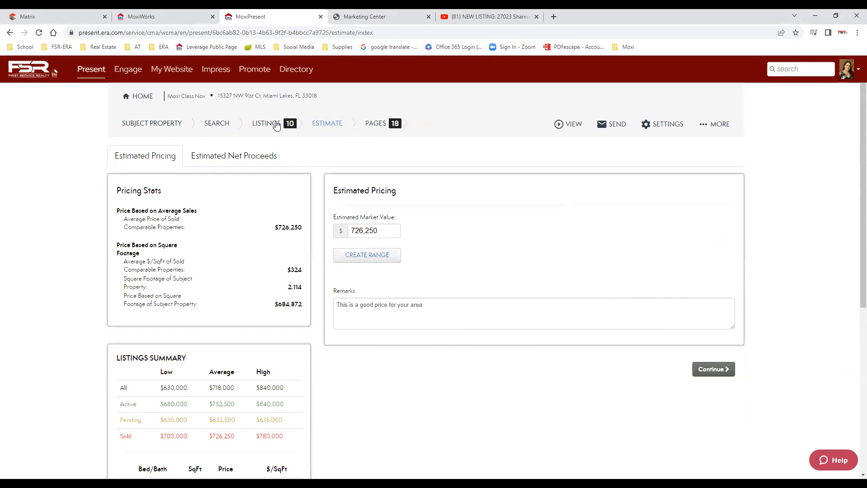
pyautogui.click(374, 125)
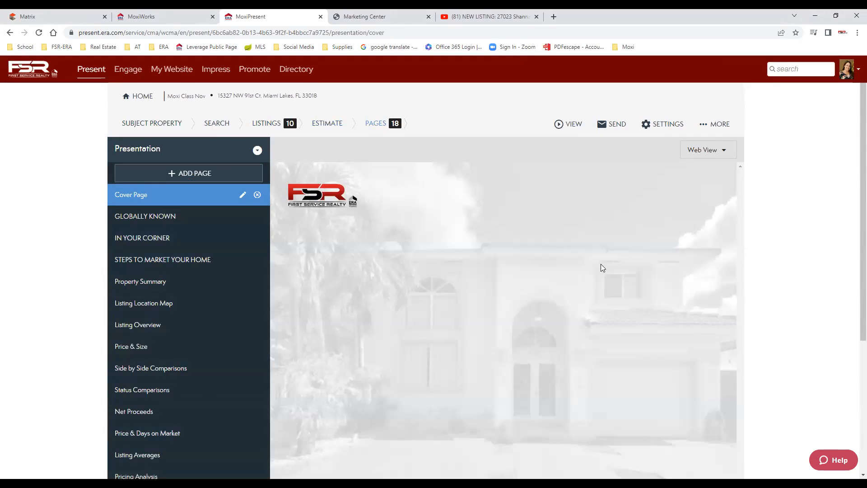
# In the Cover Page settings, replace the Yesler PDF cover design with Cherry.
pyautogui.click(243, 194)
pyautogui.scroll(-3, 720, 426)
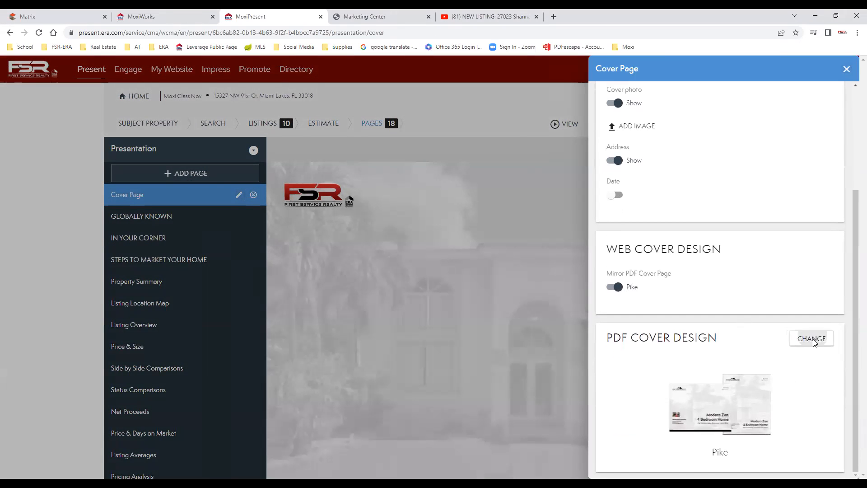
pyautogui.click(813, 339)
pyautogui.scroll(-4, 782, 376)
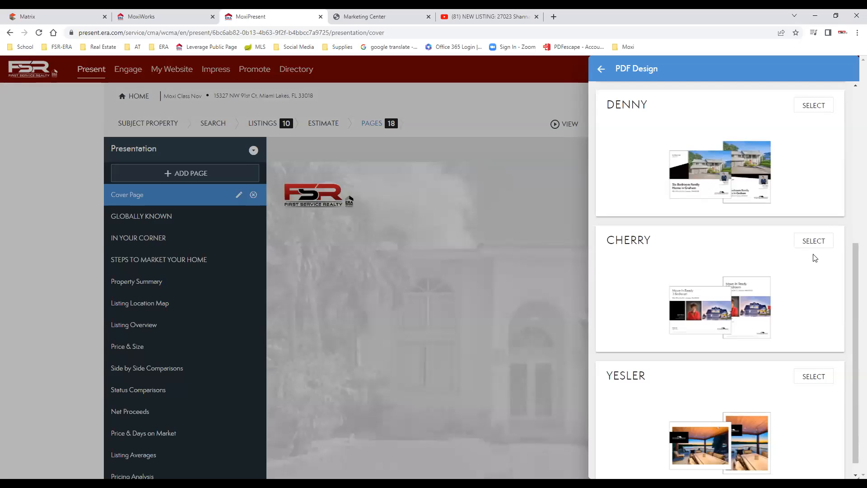
pyautogui.scroll(-1, 804, 343)
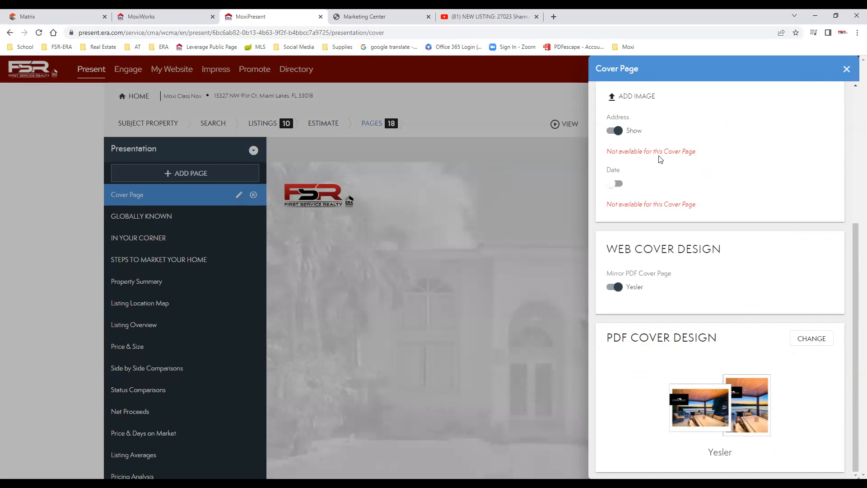
pyautogui.click(820, 342)
pyautogui.click(813, 306)
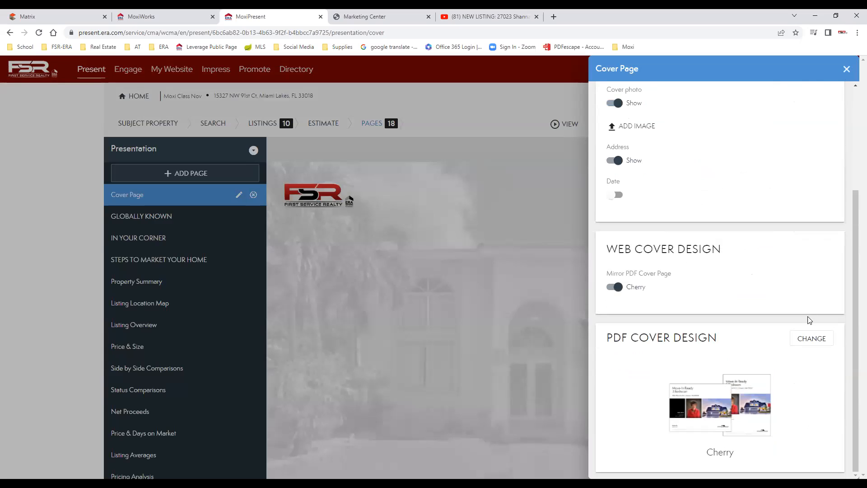
# Review the updated cover settings, close the panel, and scroll the page preview.
pyautogui.scroll(3, 786, 160)
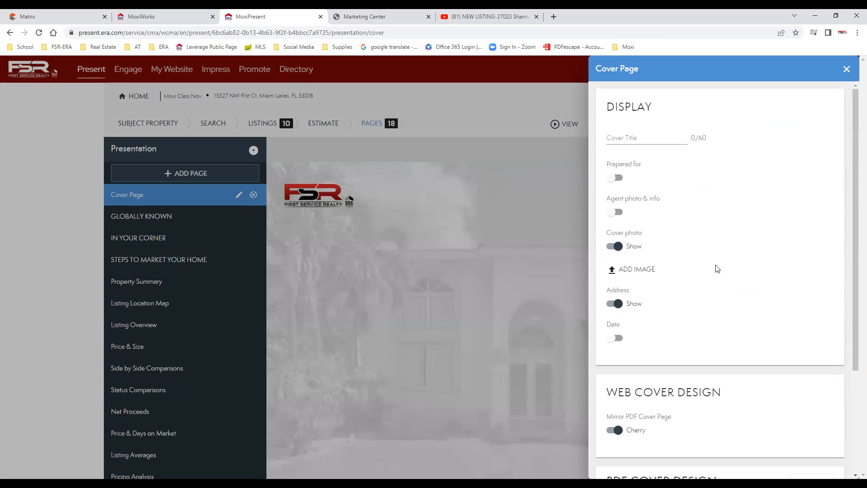
pyautogui.scroll(-3, 732, 307)
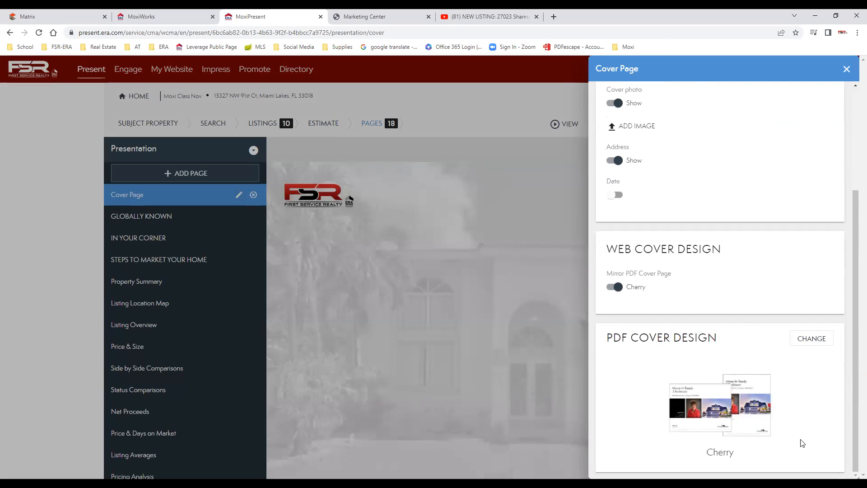
pyautogui.scroll(2, 815, 407)
pyautogui.scroll(2, 817, 387)
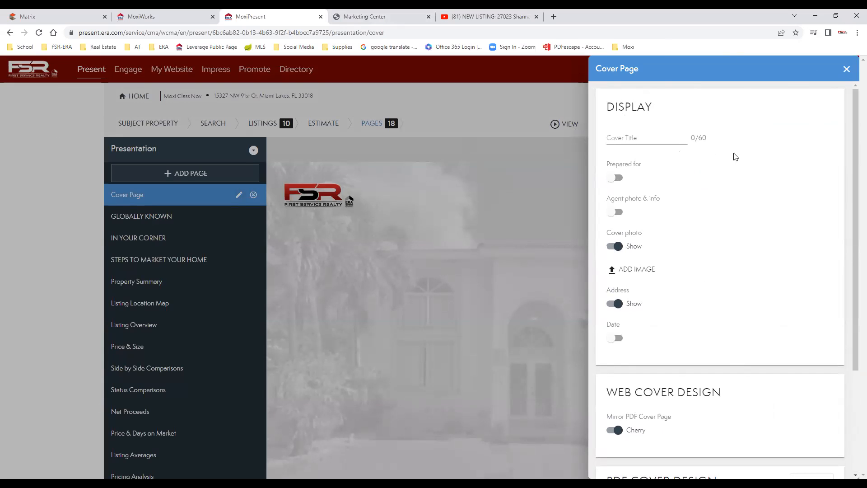
pyautogui.click(846, 71)
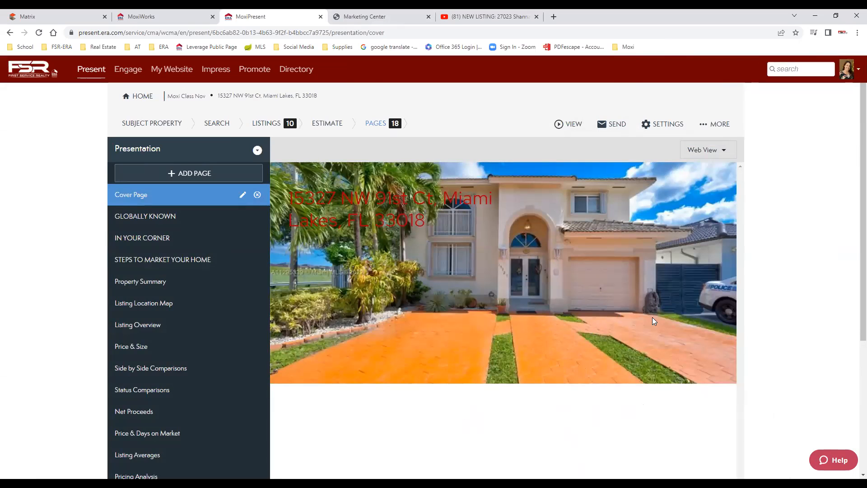
pyautogui.scroll(-3, 578, 331)
pyautogui.scroll(1, 166, 218)
pyautogui.scroll(2, 167, 219)
# Drag the GLOBALLY KNOWN page down between Listing Averages and Pricing Analysis.
pyautogui.click(162, 201)
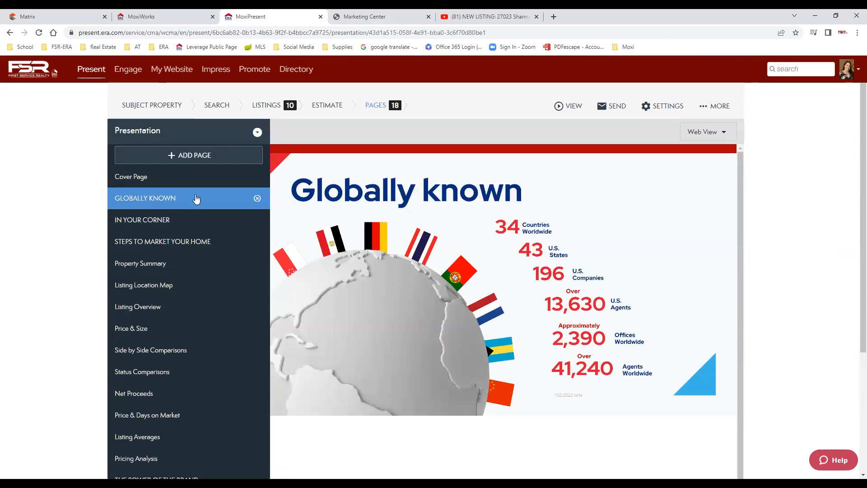
pyautogui.moveTo(195, 249); pyautogui.dragTo(195, 440)
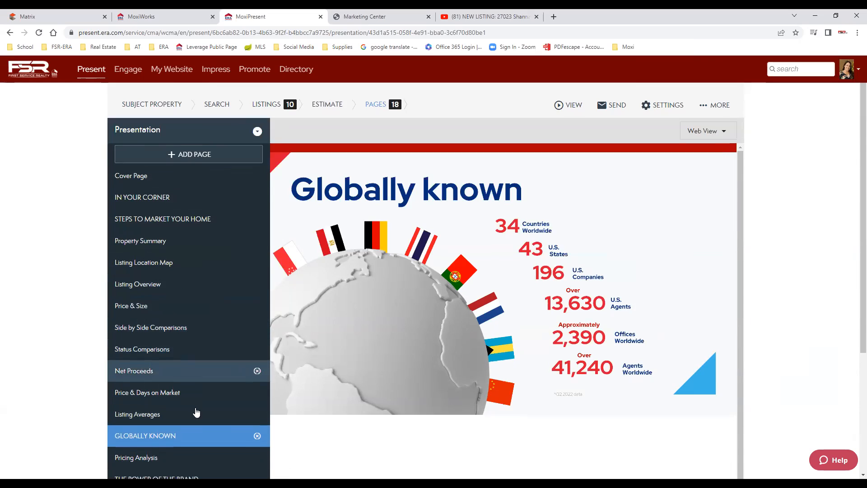
pyautogui.scroll(-3, 172, 424)
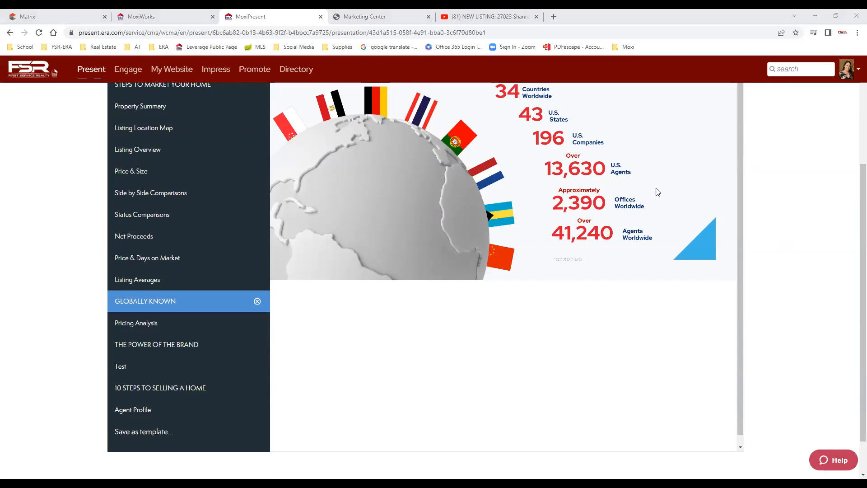
pyautogui.scroll(4, 650, 181)
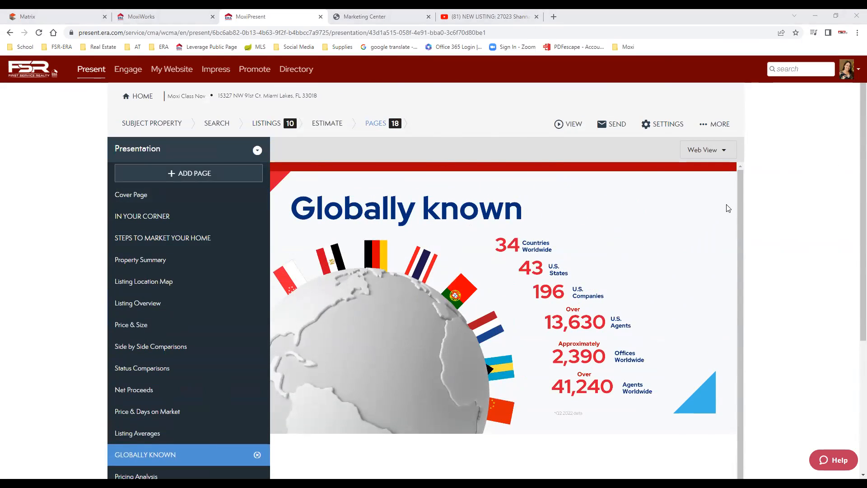
pyautogui.click(608, 127)
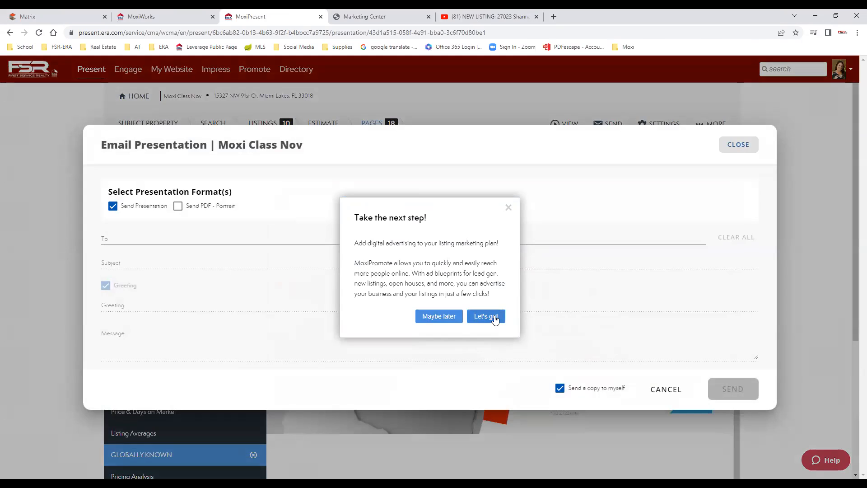
pyautogui.click(488, 317)
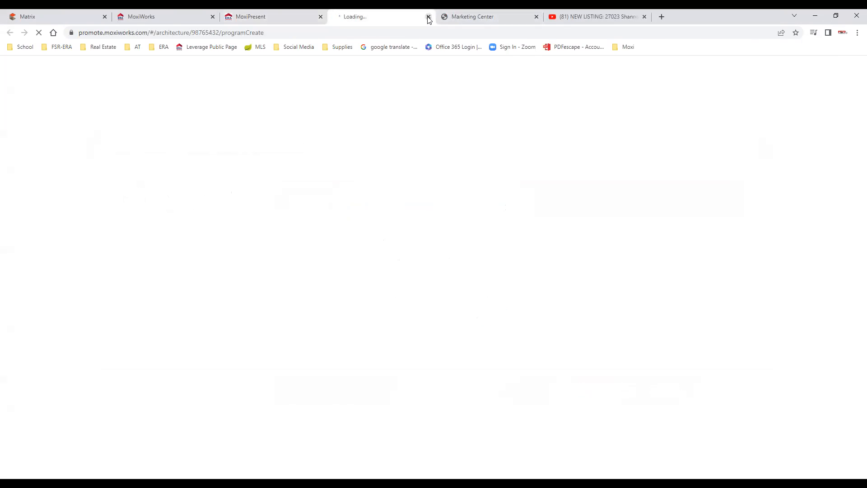
pyautogui.click(428, 17)
pyautogui.click(440, 319)
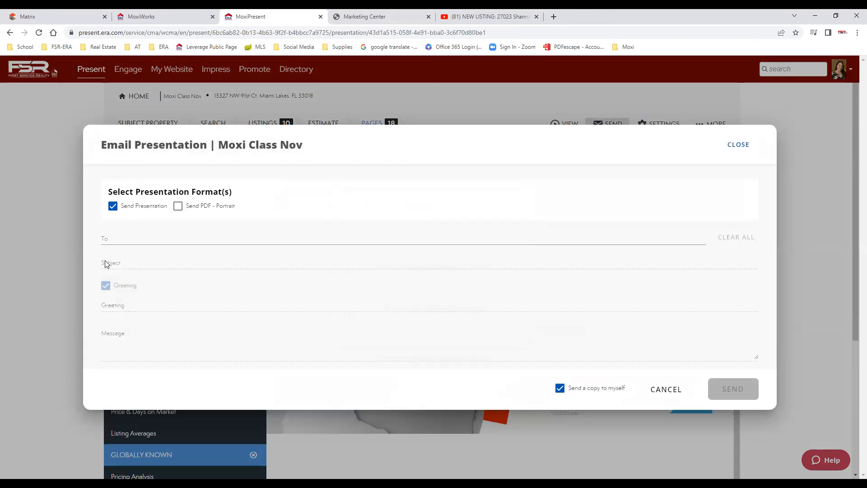
pyautogui.click(127, 239)
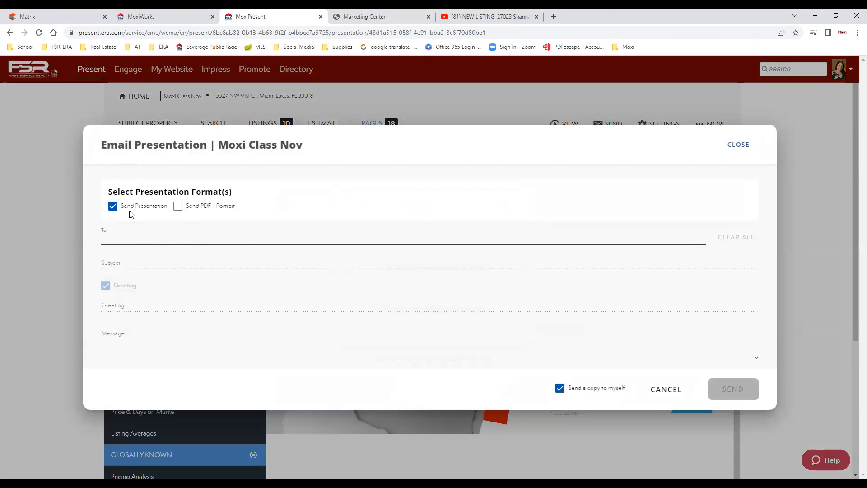
pyautogui.click(178, 206)
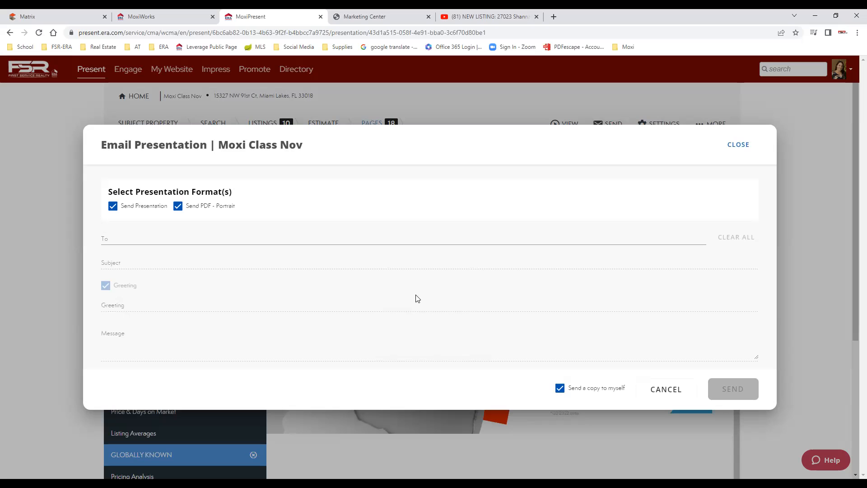
pyautogui.click(728, 146)
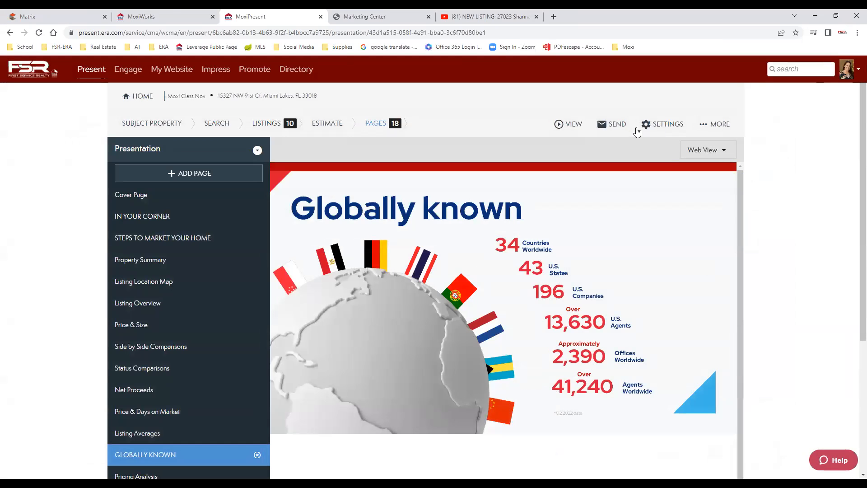
# Generate the 35-page Print - Portrait PDF, scroll through its pages, then return to page 1.
pyautogui.click(575, 123)
pyautogui.click(583, 150)
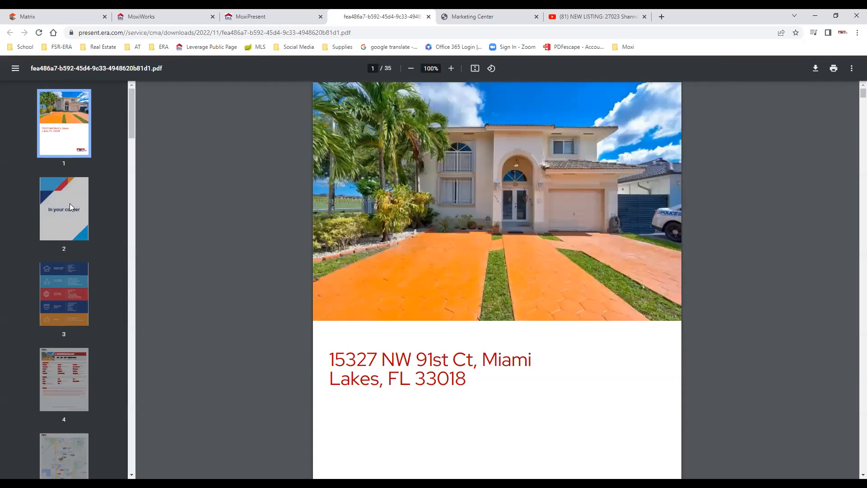
pyautogui.scroll(-15, 578, 358)
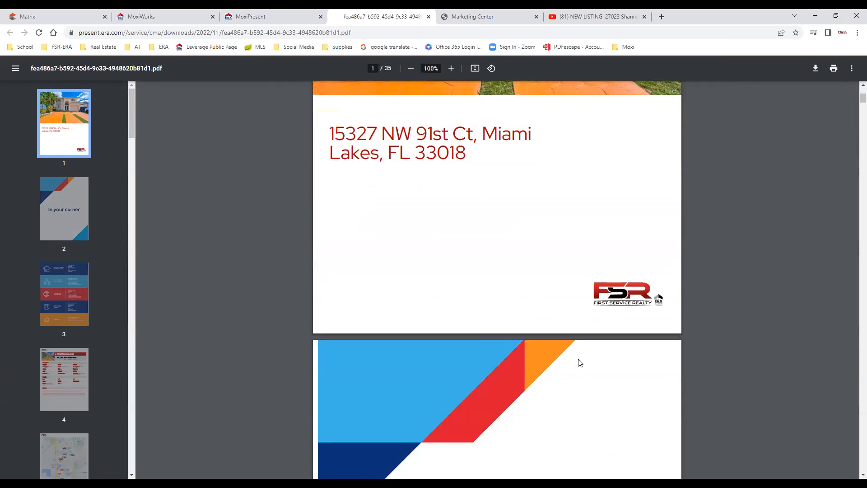
pyautogui.scroll(-20, 577, 355)
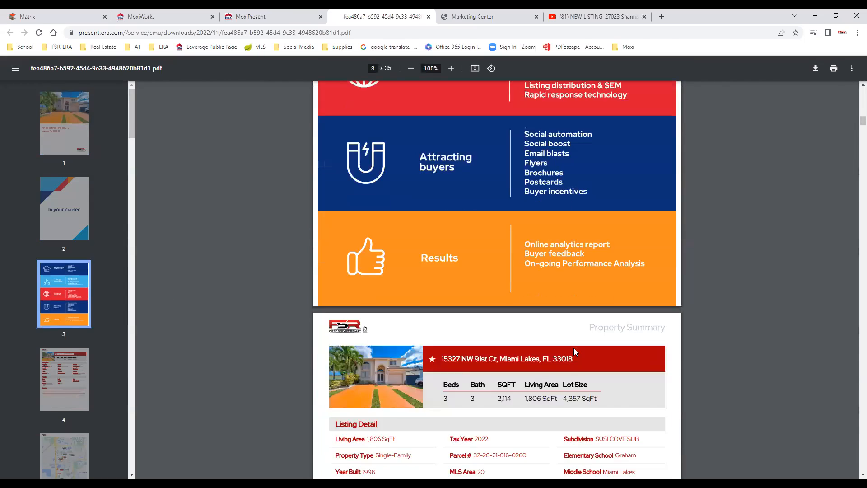
pyautogui.scroll(-20, 575, 352)
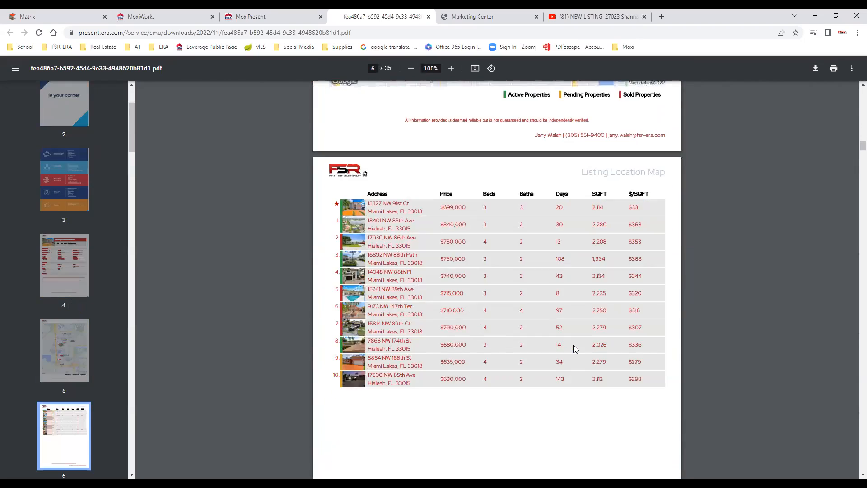
pyautogui.scroll(-20, 575, 351)
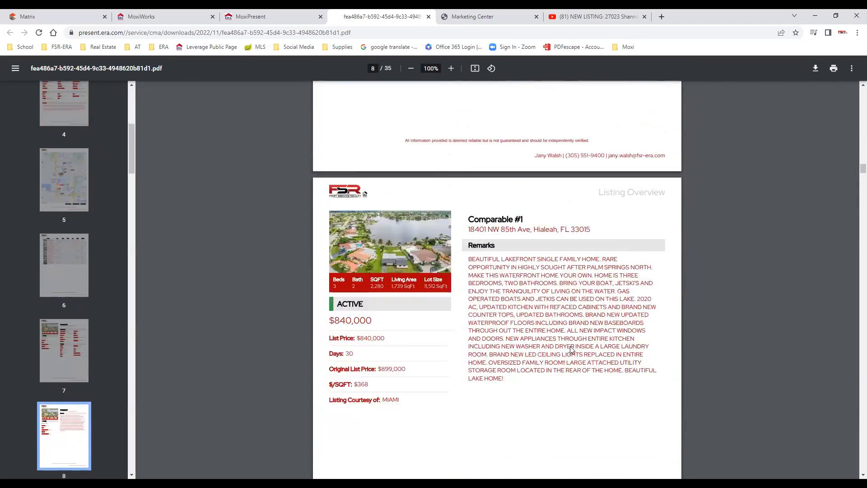
pyautogui.scroll(-15, 570, 344)
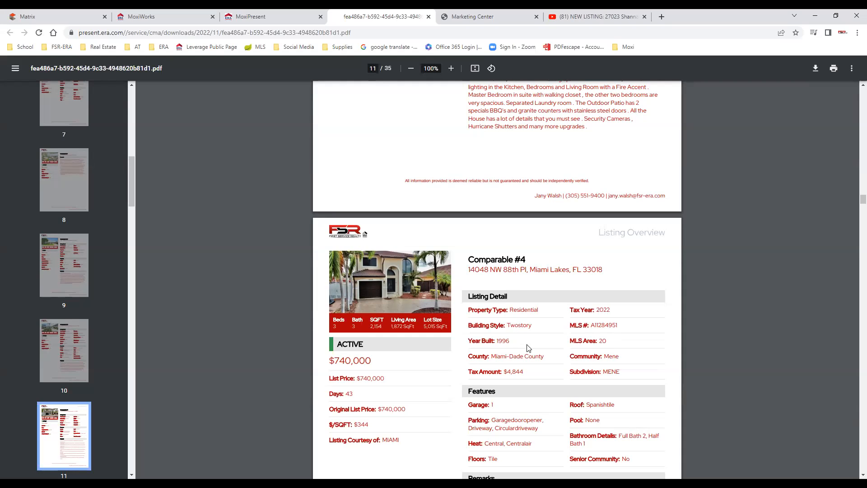
pyautogui.scroll(20, 763, 209)
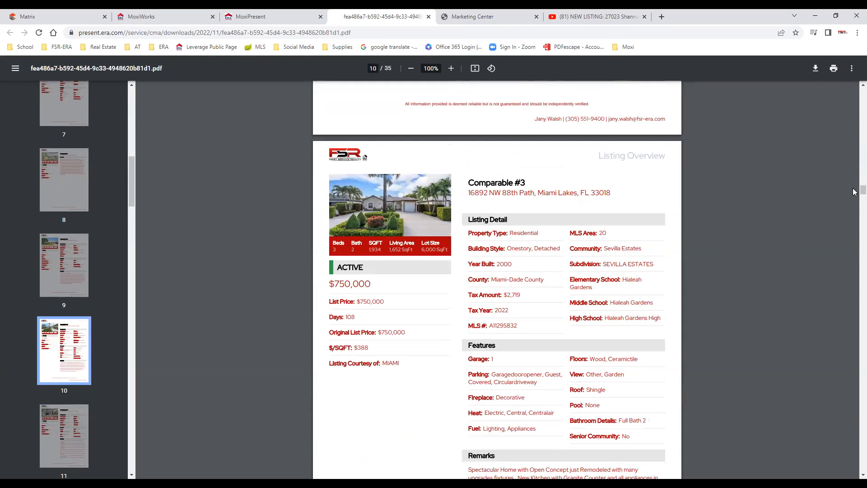
pyautogui.scroll(-5, 854, 113)
pyautogui.press('Home')
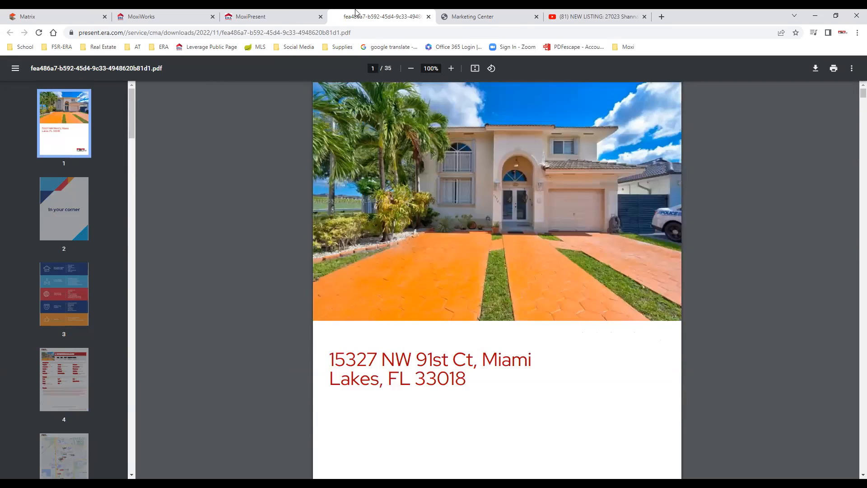
# Close the PDF tab and show the Cover Page in the page editor.
pyautogui.click(429, 17)
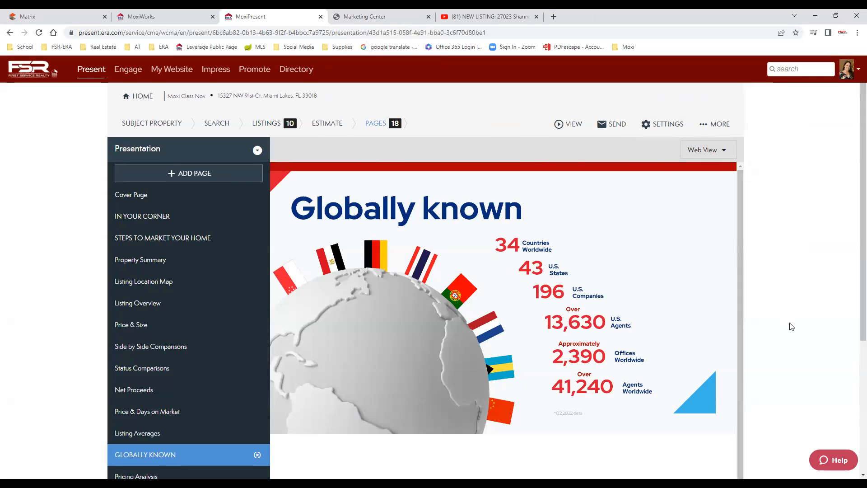
pyautogui.click(142, 195)
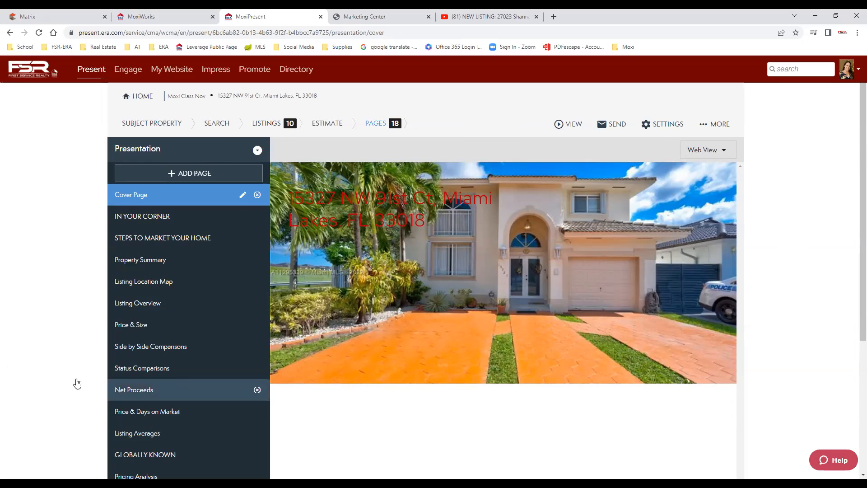
pyautogui.click(611, 124)
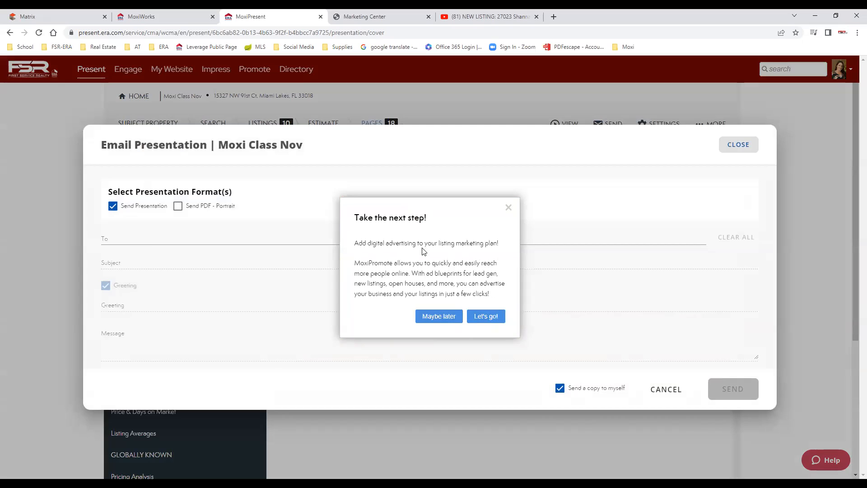
pyautogui.click(442, 318)
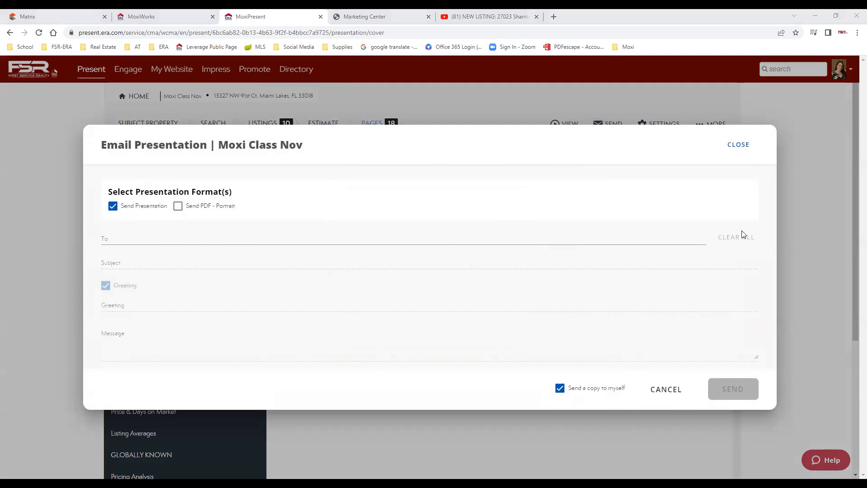
pyautogui.click(738, 144)
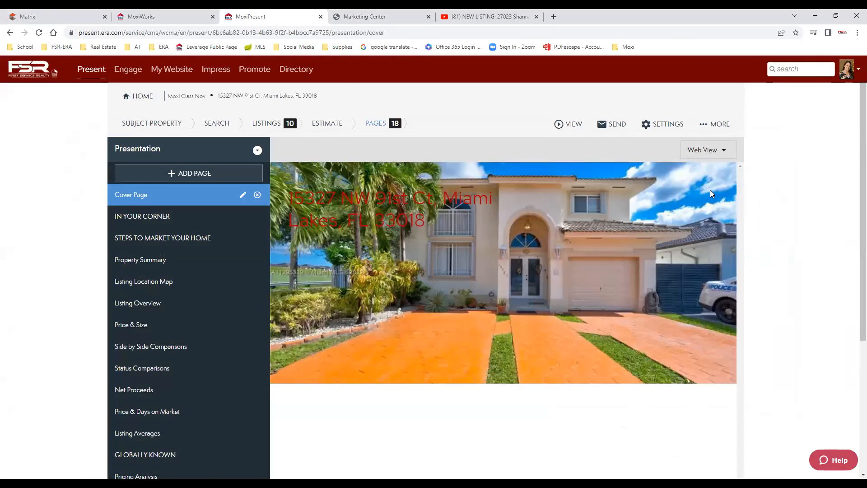
# Switch the Cover Page preview from Web View to Print View and check the exterior photo.
pyautogui.click(718, 151)
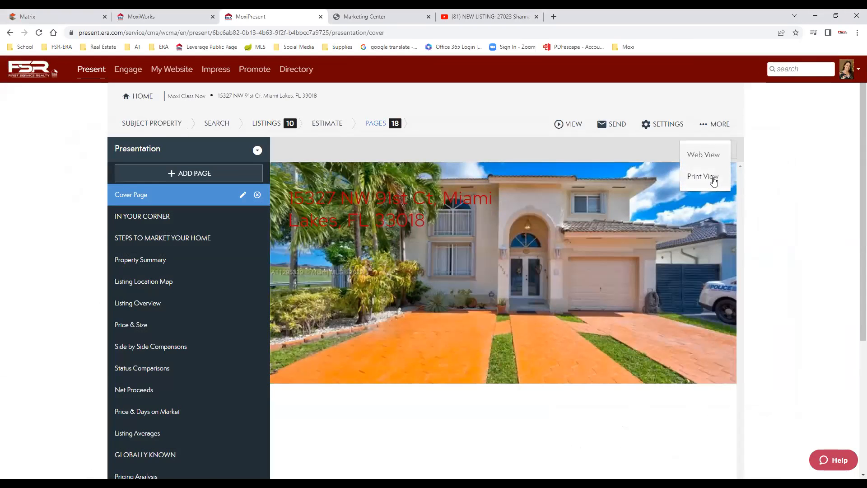
pyautogui.click(715, 180)
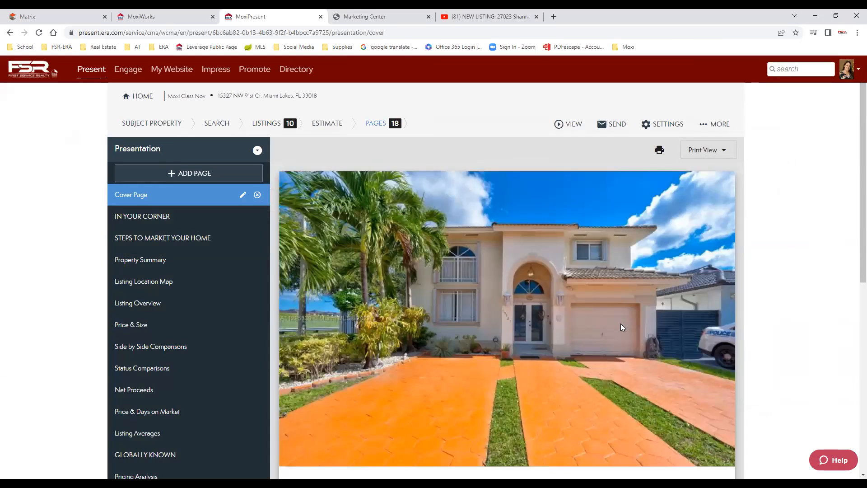
pyautogui.scroll(-1, 619, 339)
pyautogui.scroll(-5, 617, 352)
pyautogui.scroll(8, 690, 202)
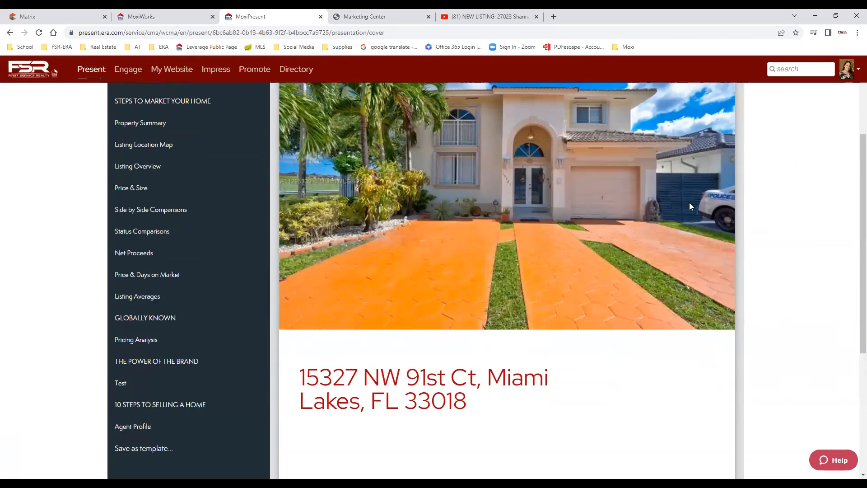
pyautogui.click(707, 154)
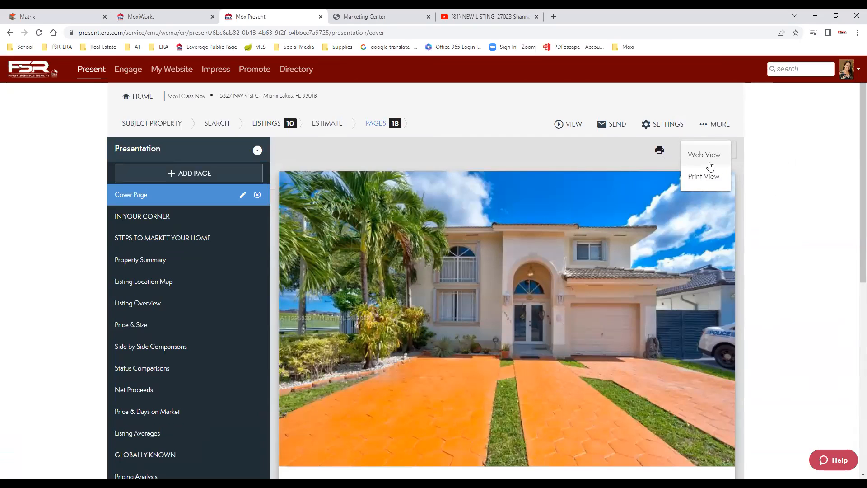
pyautogui.click(786, 178)
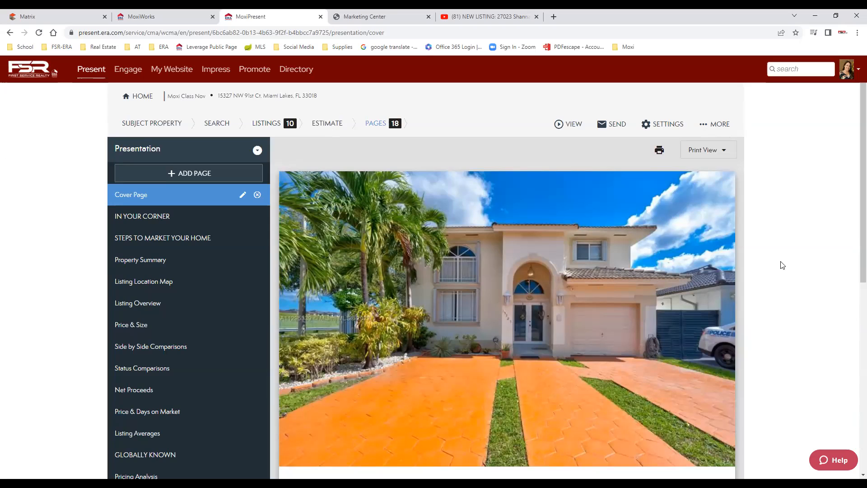
# Reopen Moxi Class Nov, close the YouTube tab, and go back to My Presentations.
pyautogui.click(146, 96)
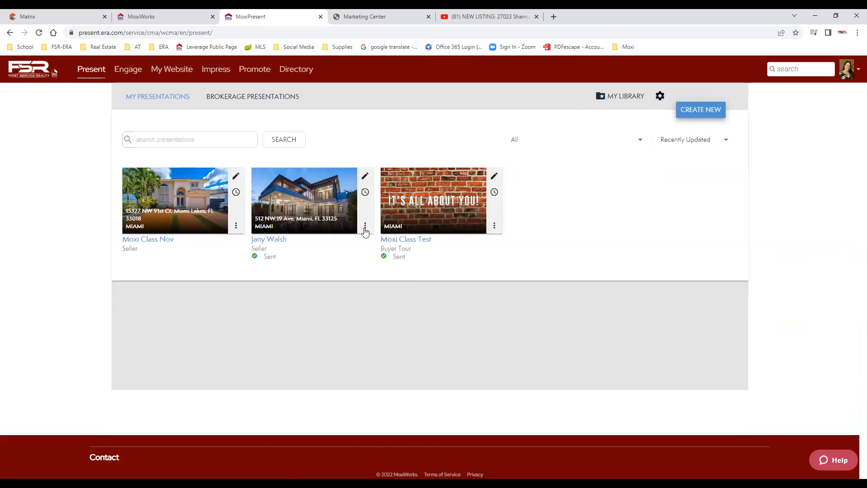
pyautogui.click(236, 177)
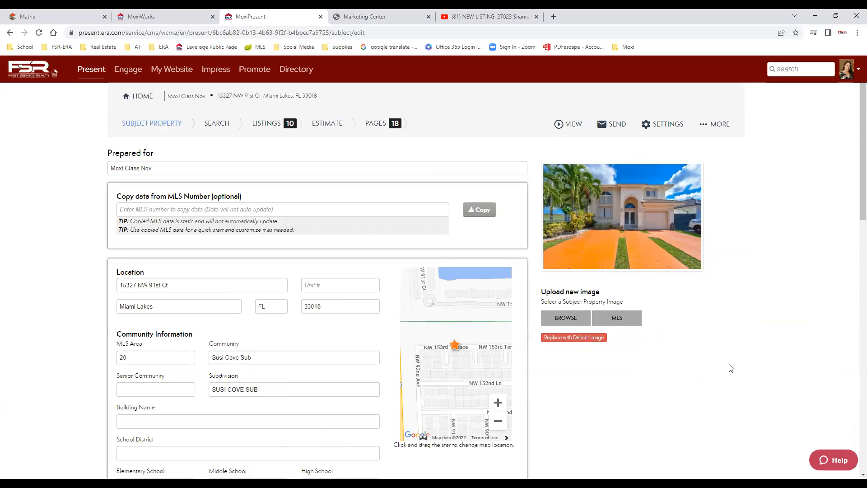
pyautogui.click(537, 17)
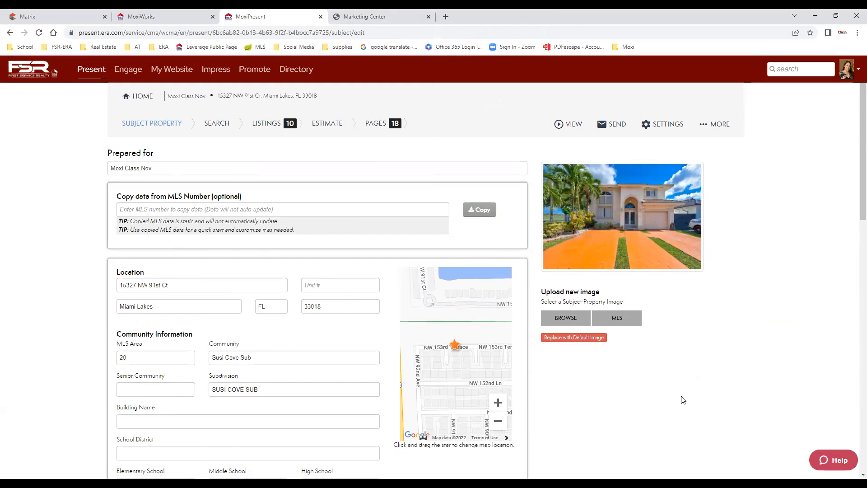
pyautogui.click(134, 96)
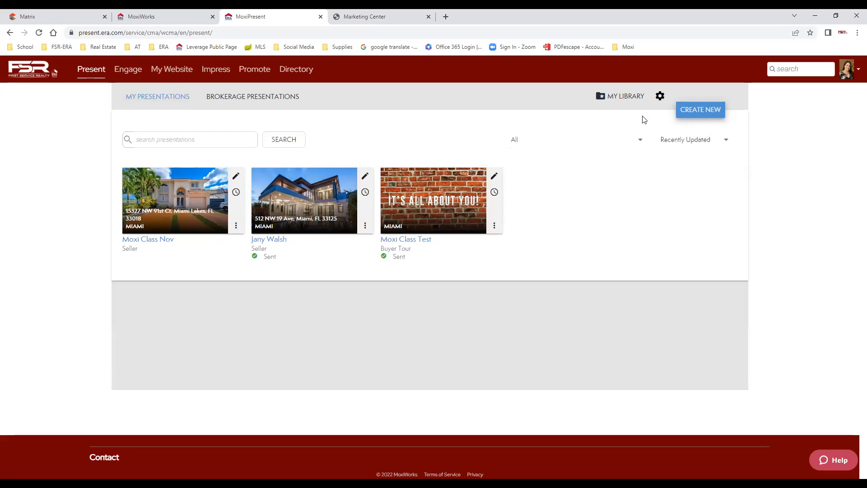
# Bring up the New Presentation dialog with CREATE NEW, then open a new browser tab.
pyautogui.click(704, 111)
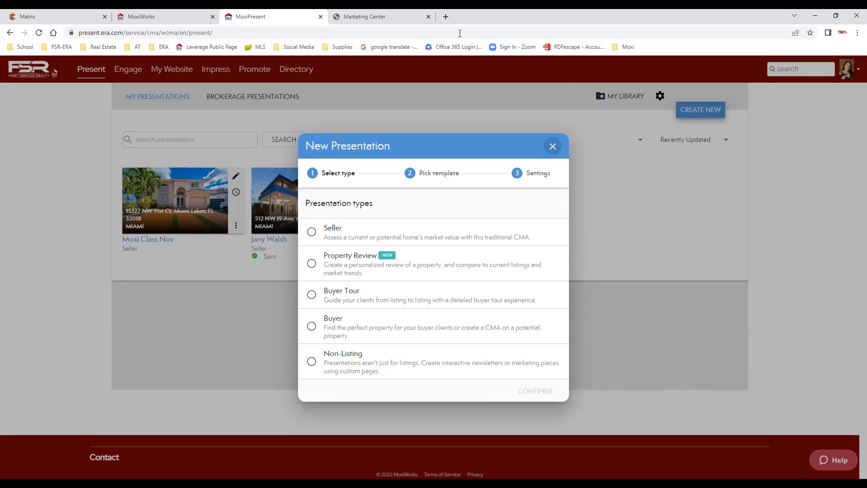
pyautogui.click(446, 18)
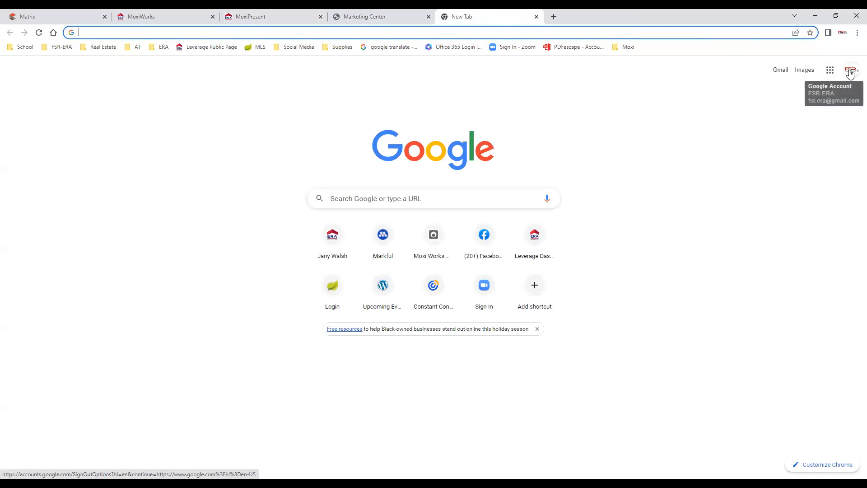
# Launch YouTube from Google apps and go to the brokerage's channel showing FSR-ERA training Videos.
pyautogui.click(831, 70)
pyautogui.click(764, 155)
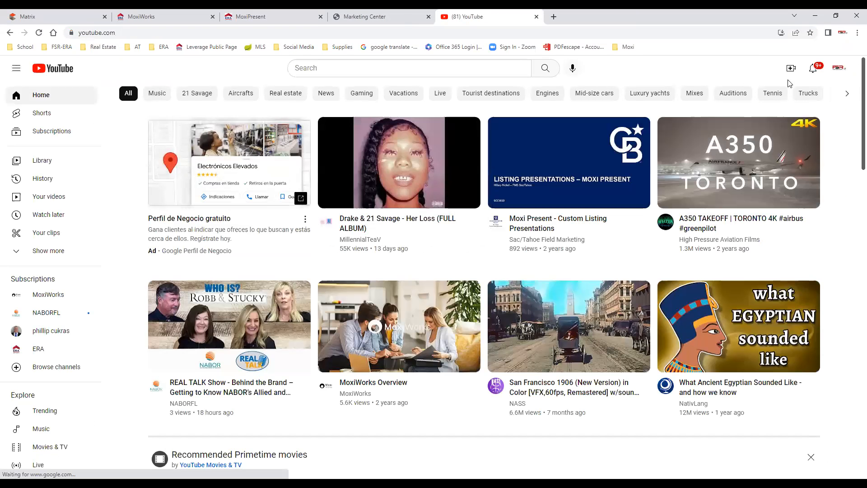
pyautogui.click(835, 71)
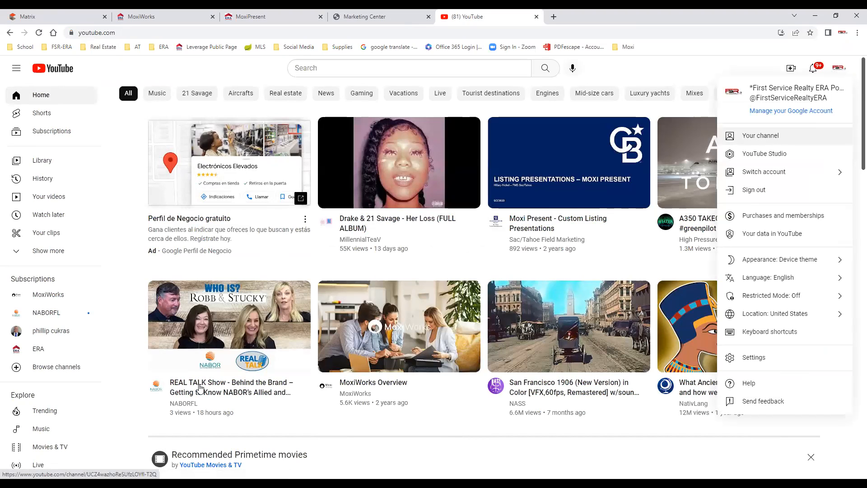
pyautogui.press('Return')
pyautogui.scroll(-7, 266, 388)
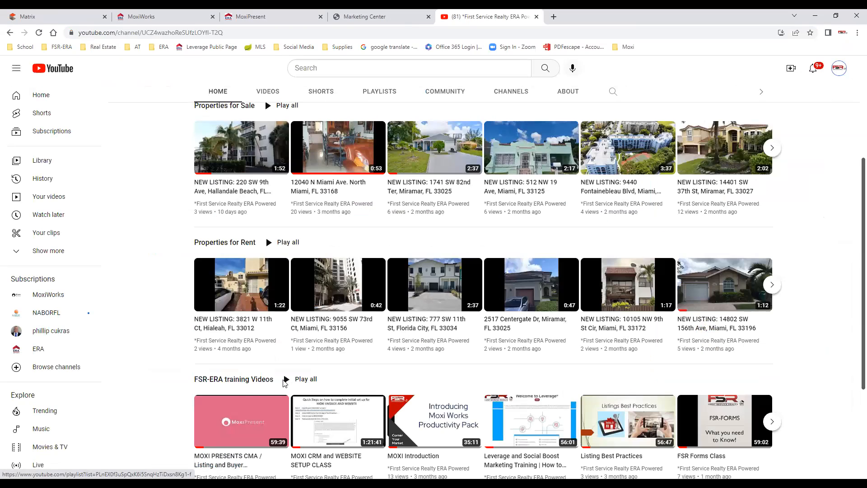
pyautogui.scroll(-2, 627, 346)
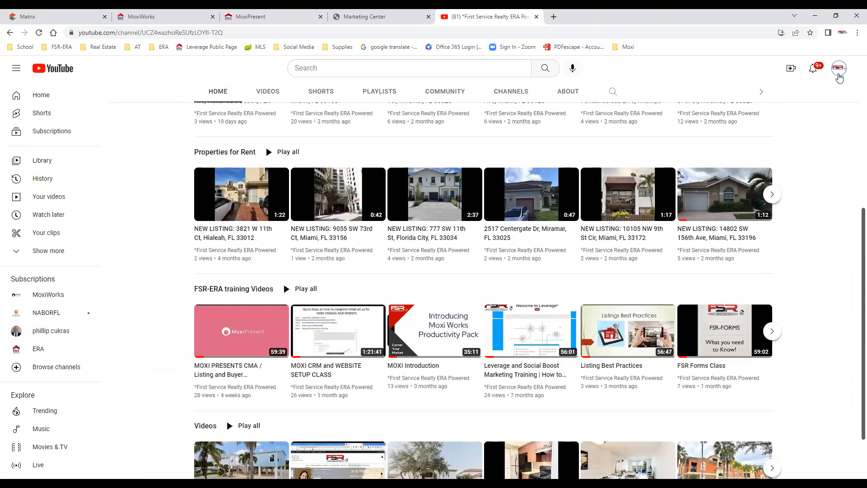
pyautogui.click(839, 77)
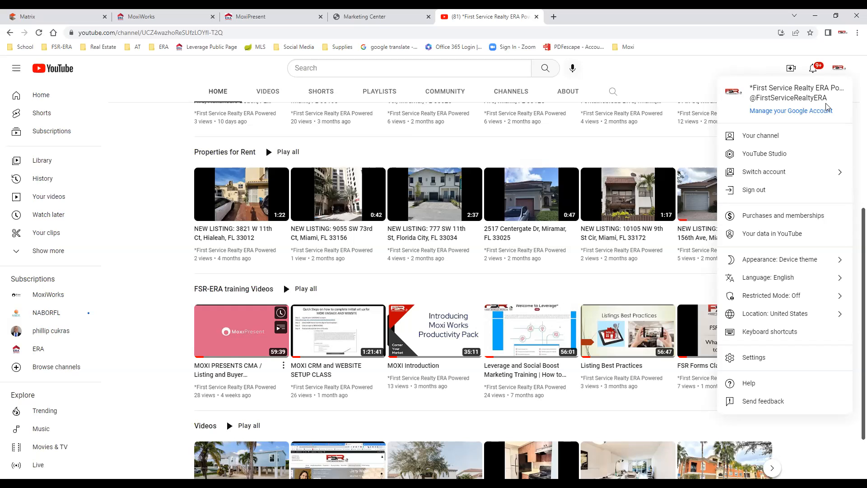
# Open MoxiWorks Help Center from the Moxi bookmarks and copy its web address.
pyautogui.click(619, 48)
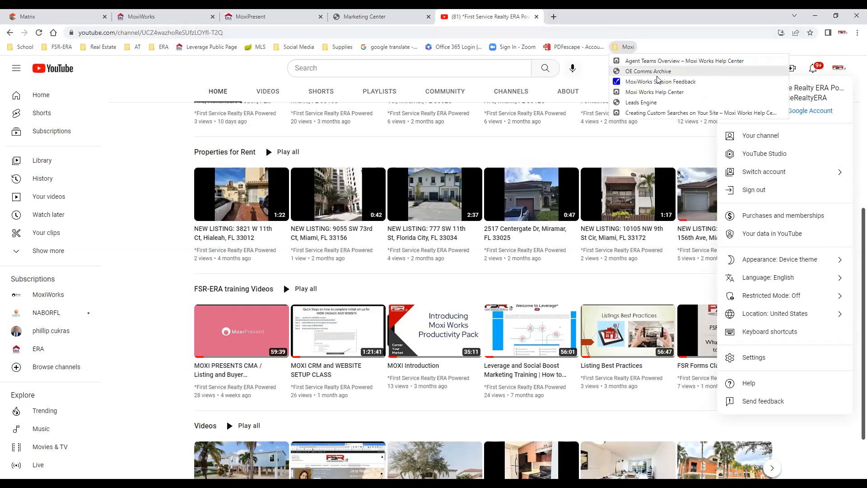
pyautogui.click(655, 92)
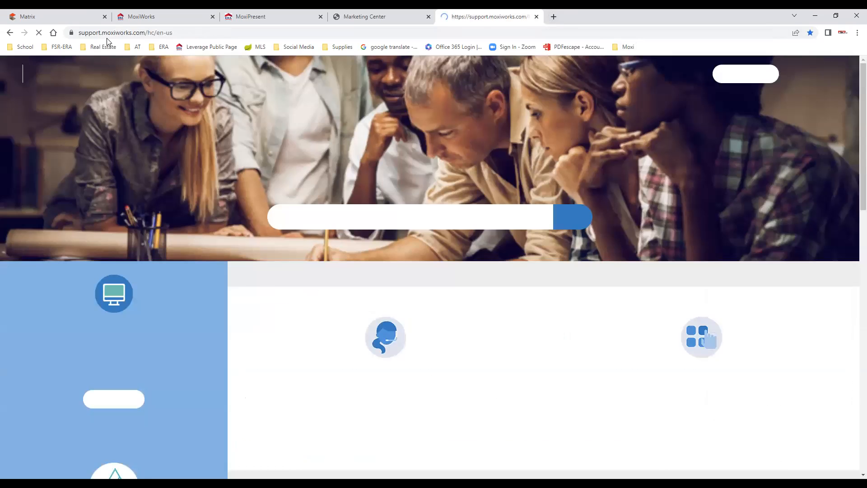
pyautogui.click(137, 33)
pyautogui.rightClick(136, 33)
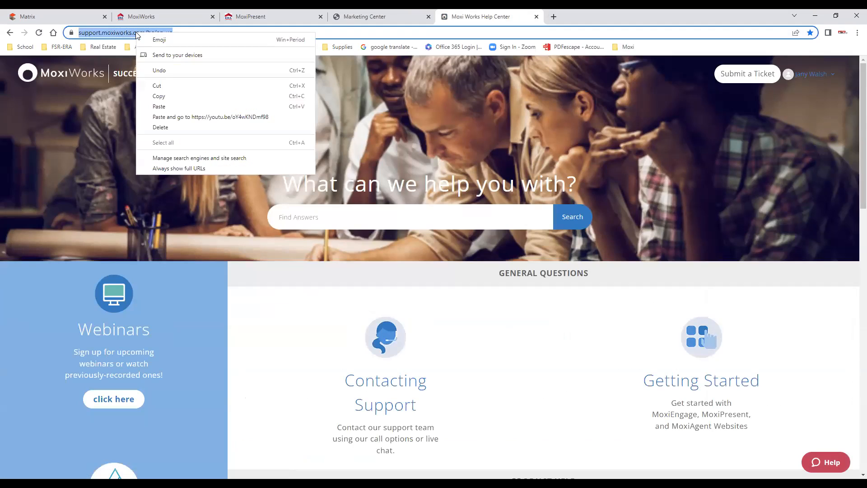
pyautogui.click(169, 95)
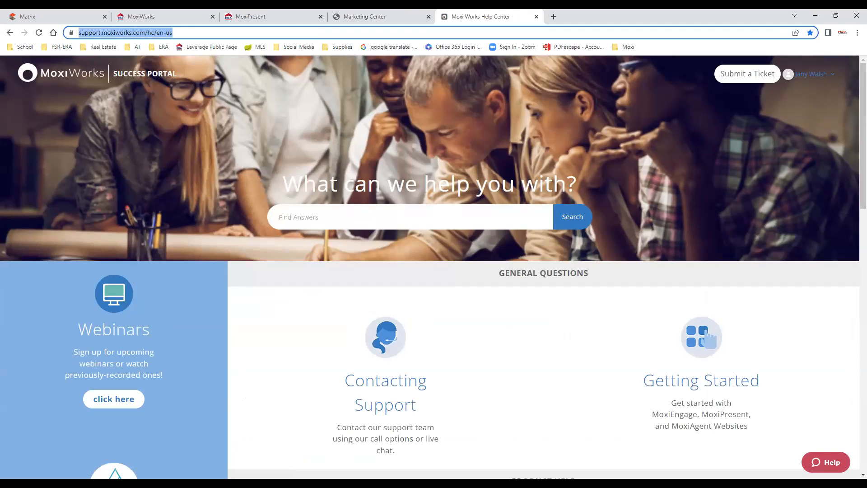
# Scroll the help page, then close the Help Center and Marketing Center tabs.
pyautogui.hotkey('alt', 'Tab')
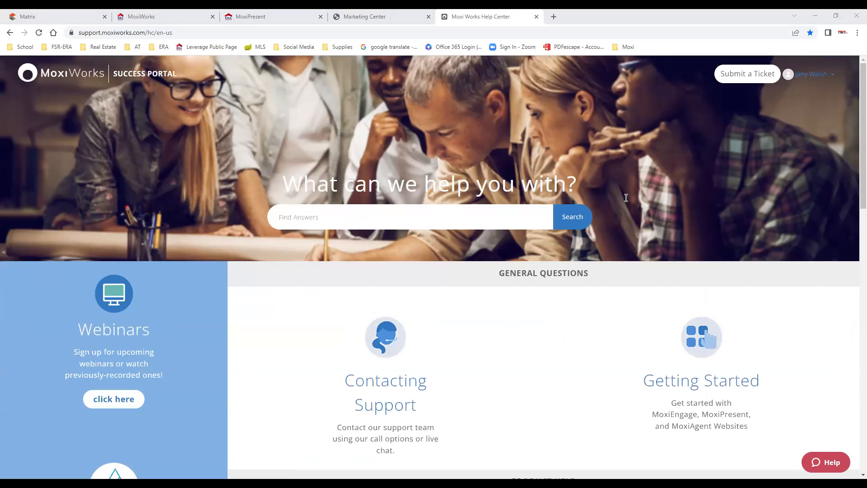
pyautogui.scroll(-8, 585, 400)
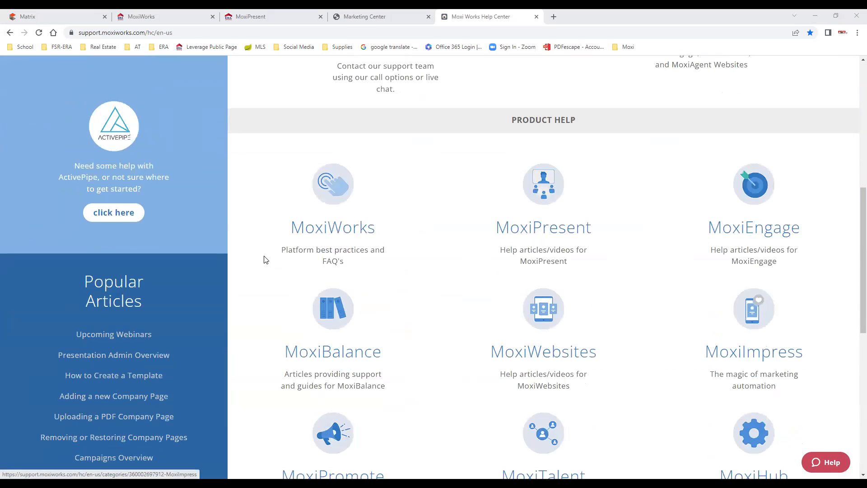
pyautogui.scroll(-2, 685, 371)
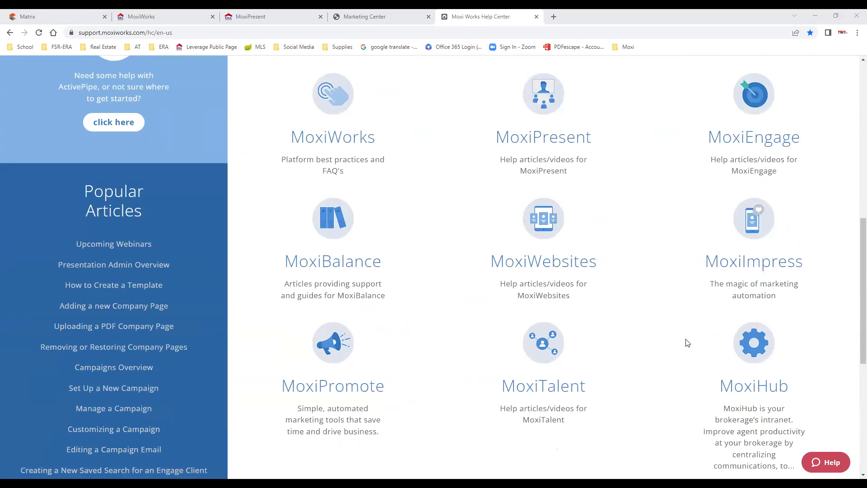
pyautogui.scroll(9, 682, 339)
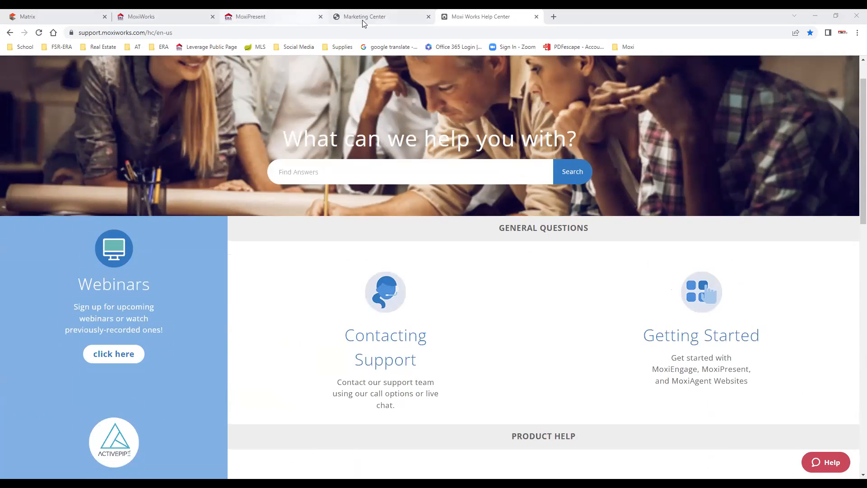
pyautogui.moveTo(370, 18)
pyautogui.click(537, 17)
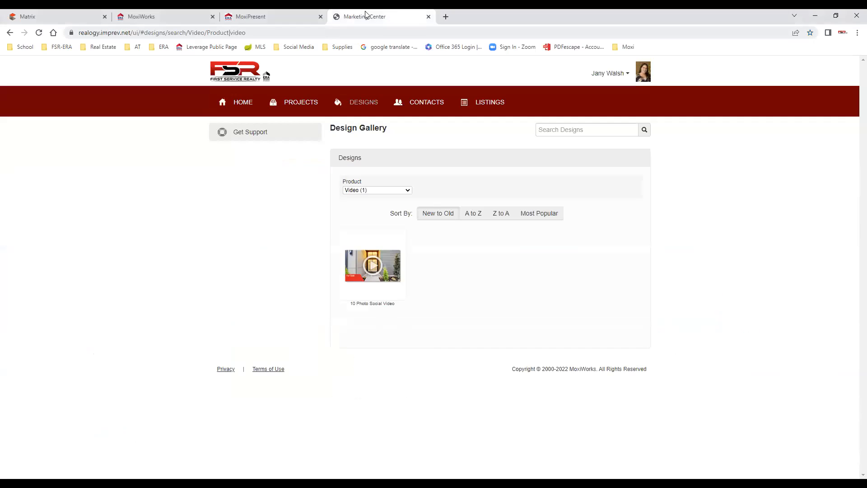
pyautogui.click(429, 16)
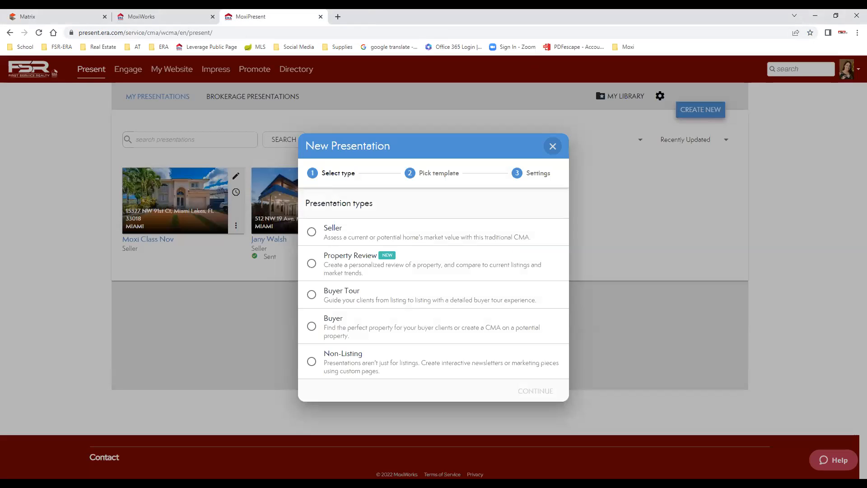